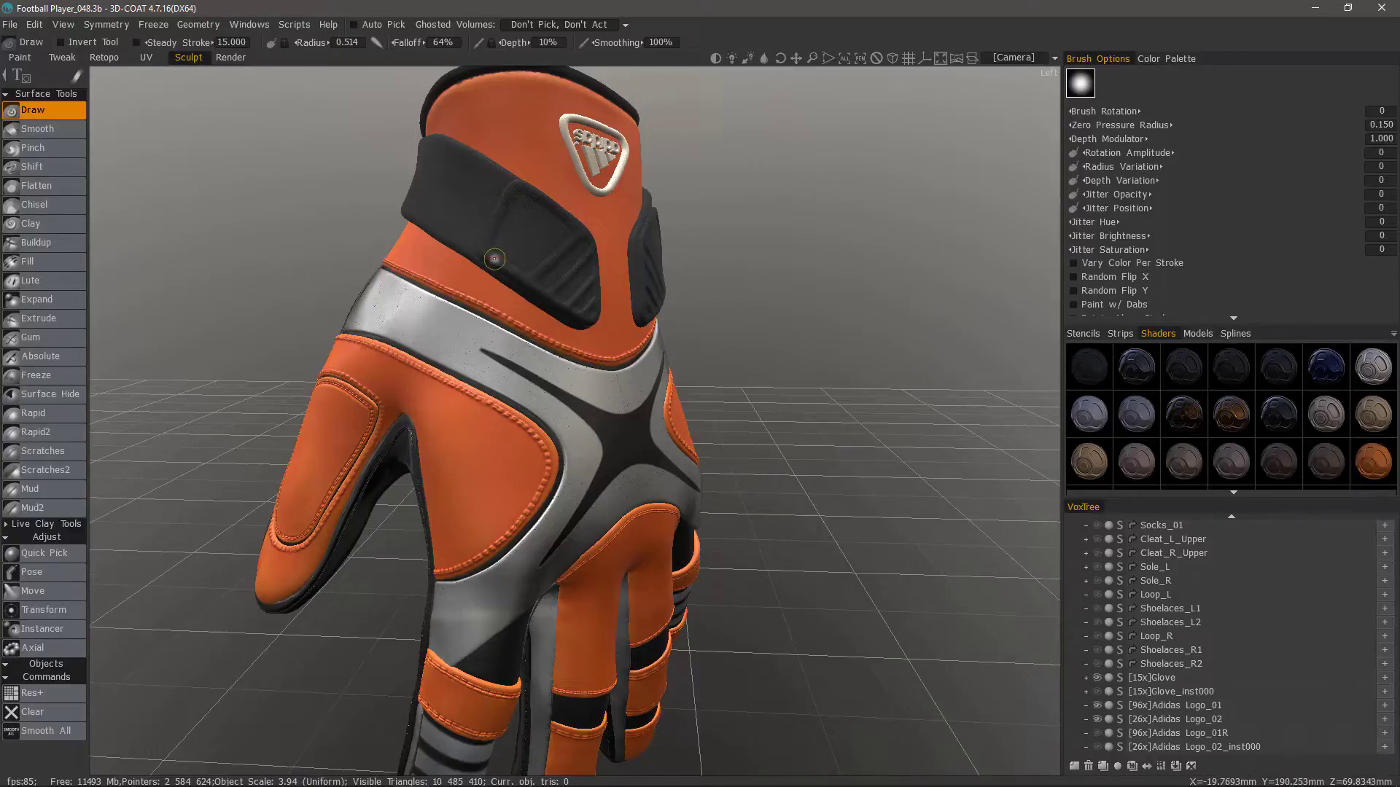
- Select the glove's black wrist strap and move its Strap layer out of the Glove group, to the same level just above it
middle_click_drag(495, 259, 500, 287, "alt")
left_click_drag(500, 287, 496, 371, "alt")
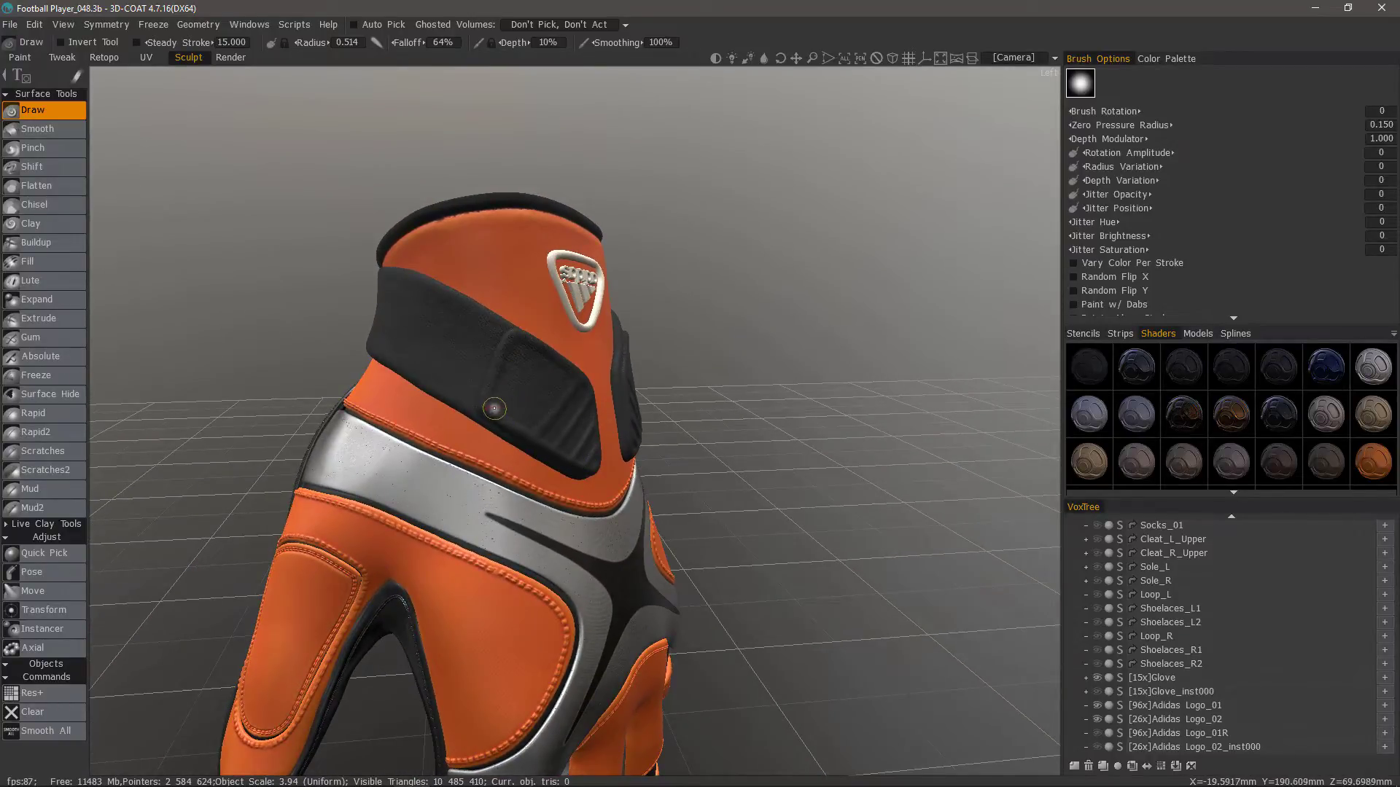
mouse_move(503, 412)
left_mouse_down("alt")
mouse_move(453, 322)
mouse_move(510, 408)
mouse_move(527, 402)
left_mouse_up("alt")
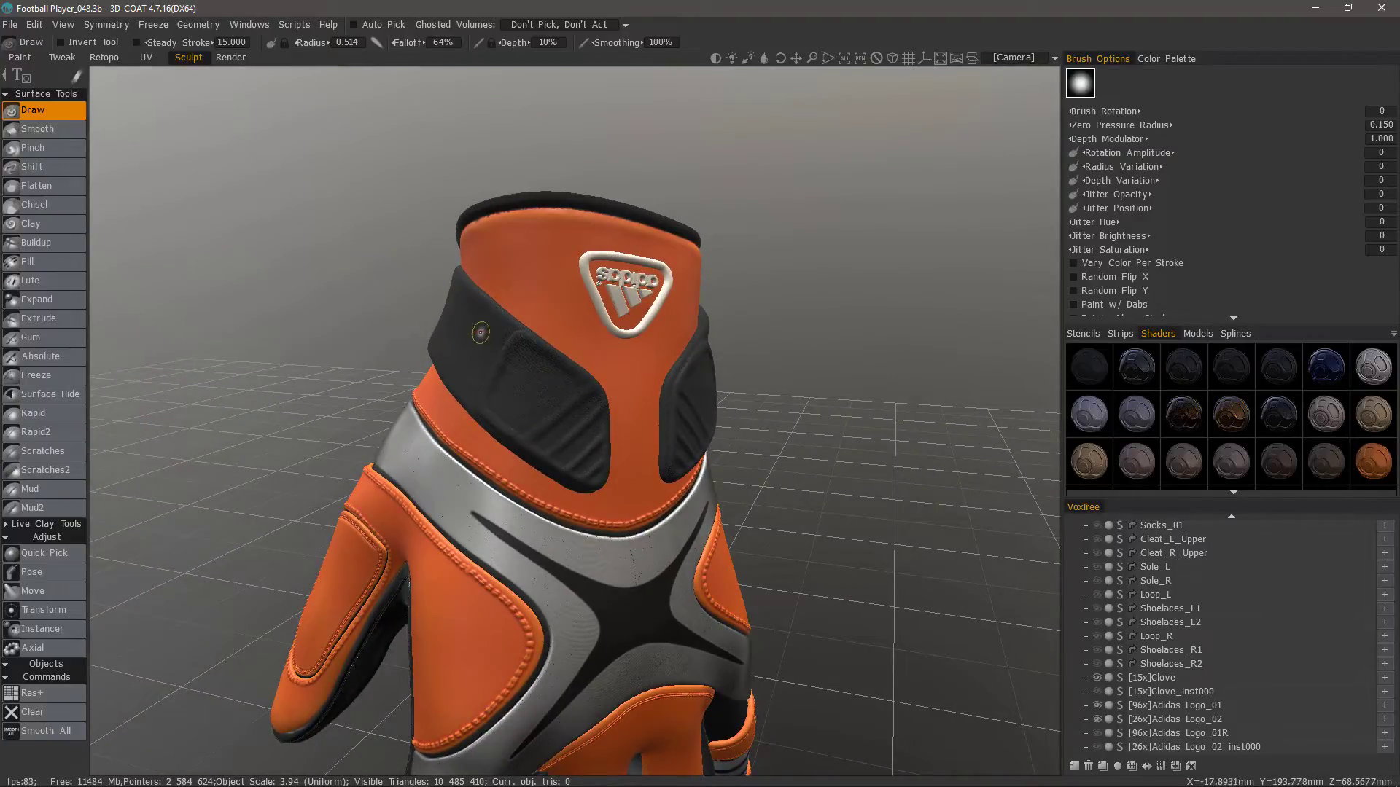
left_click_drag(572, 392, 462, 456, "alt")
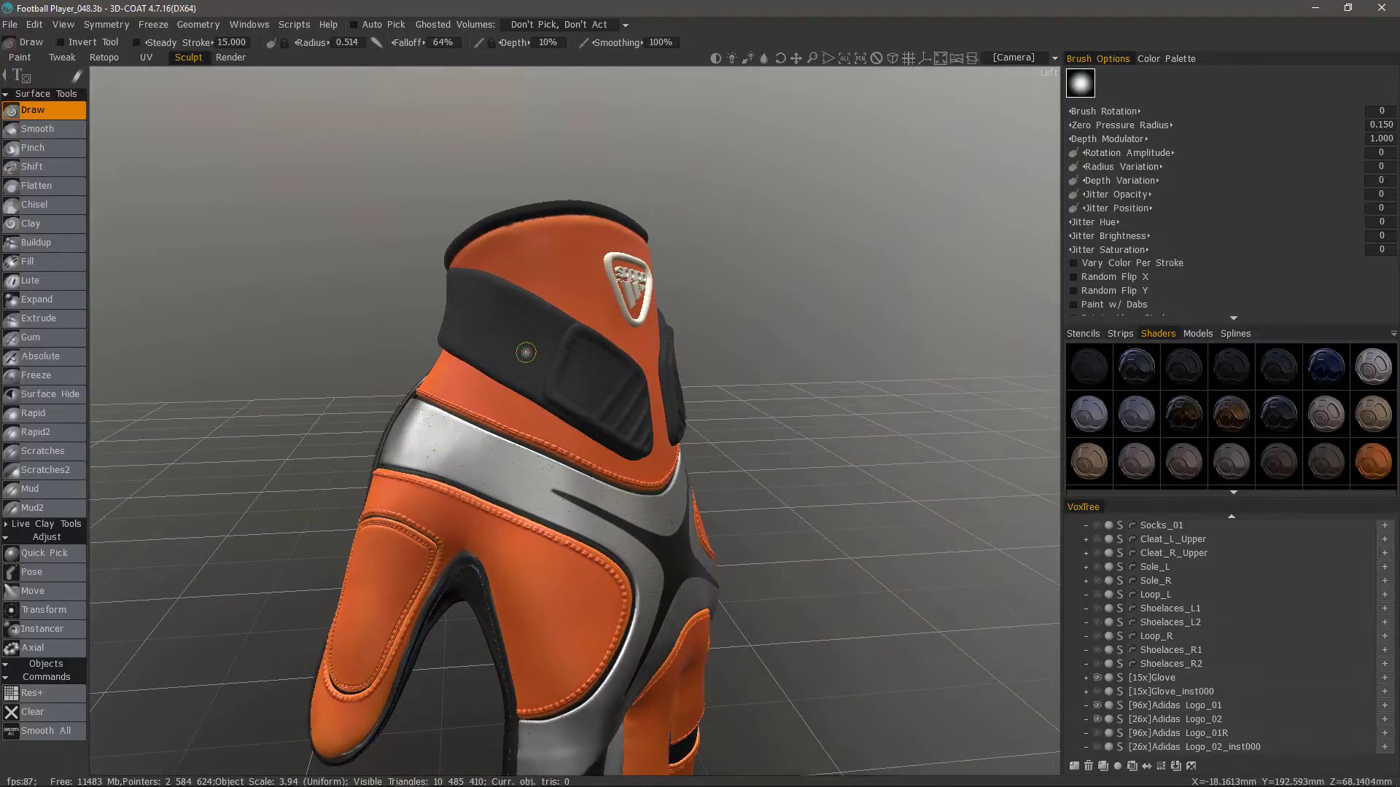
left_click_drag(824, 437, 659, 494)
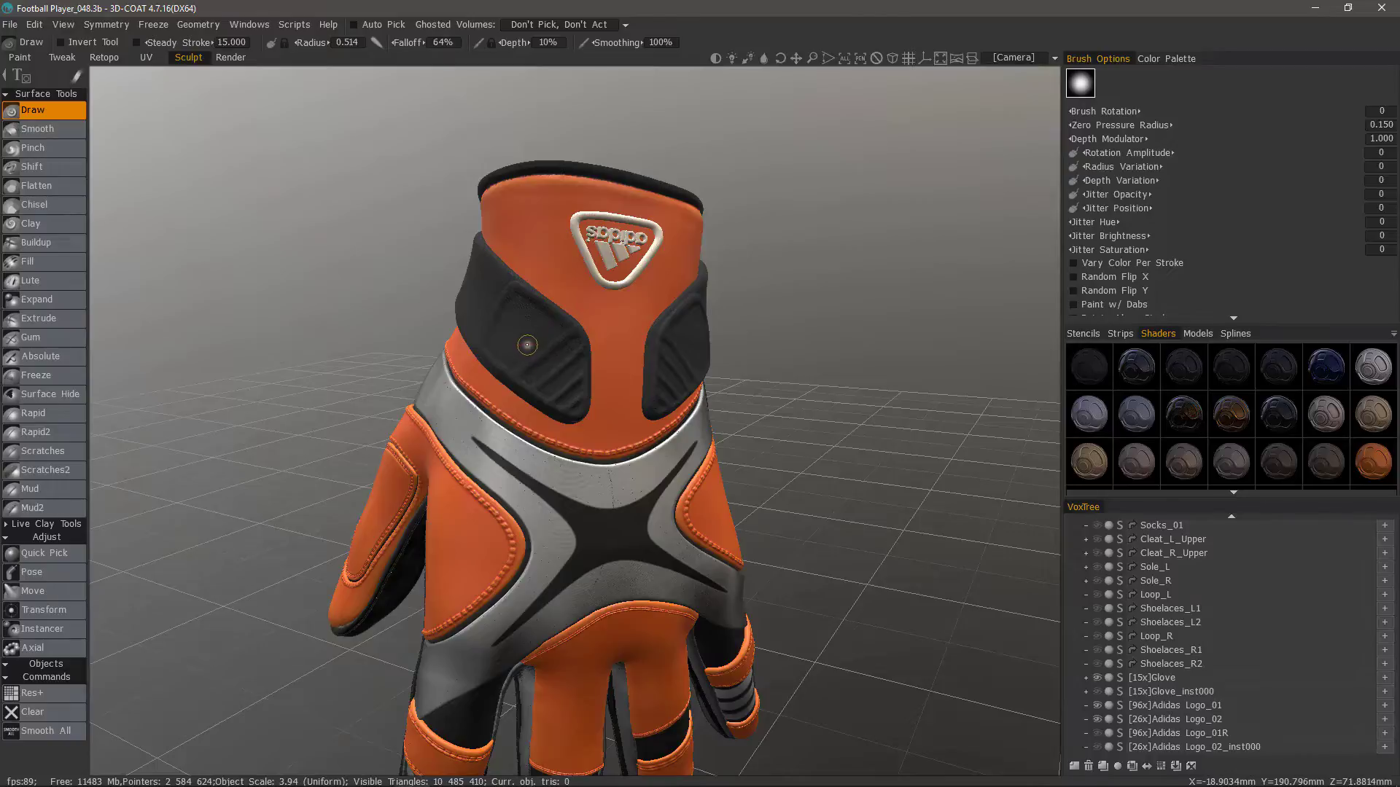
key("h")
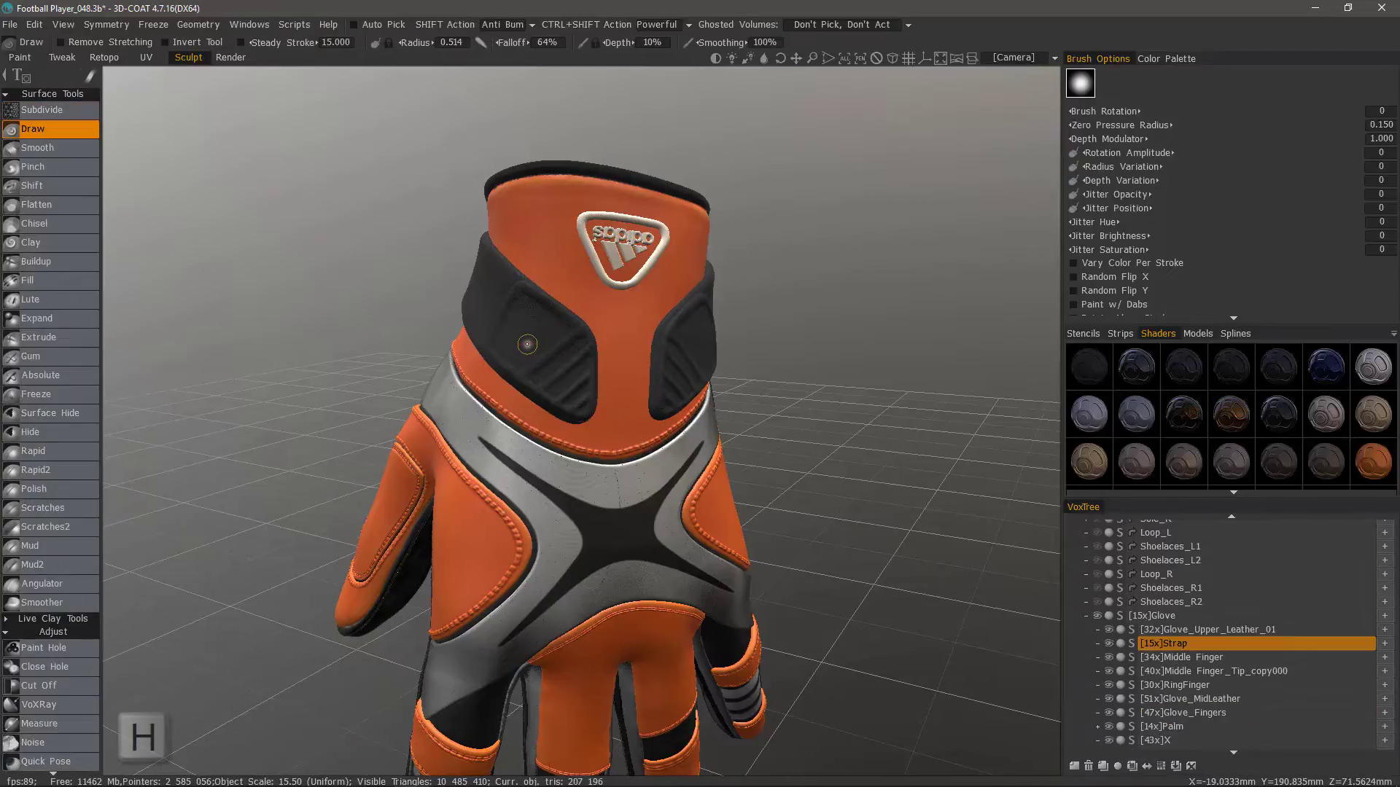
left_click(1196, 644)
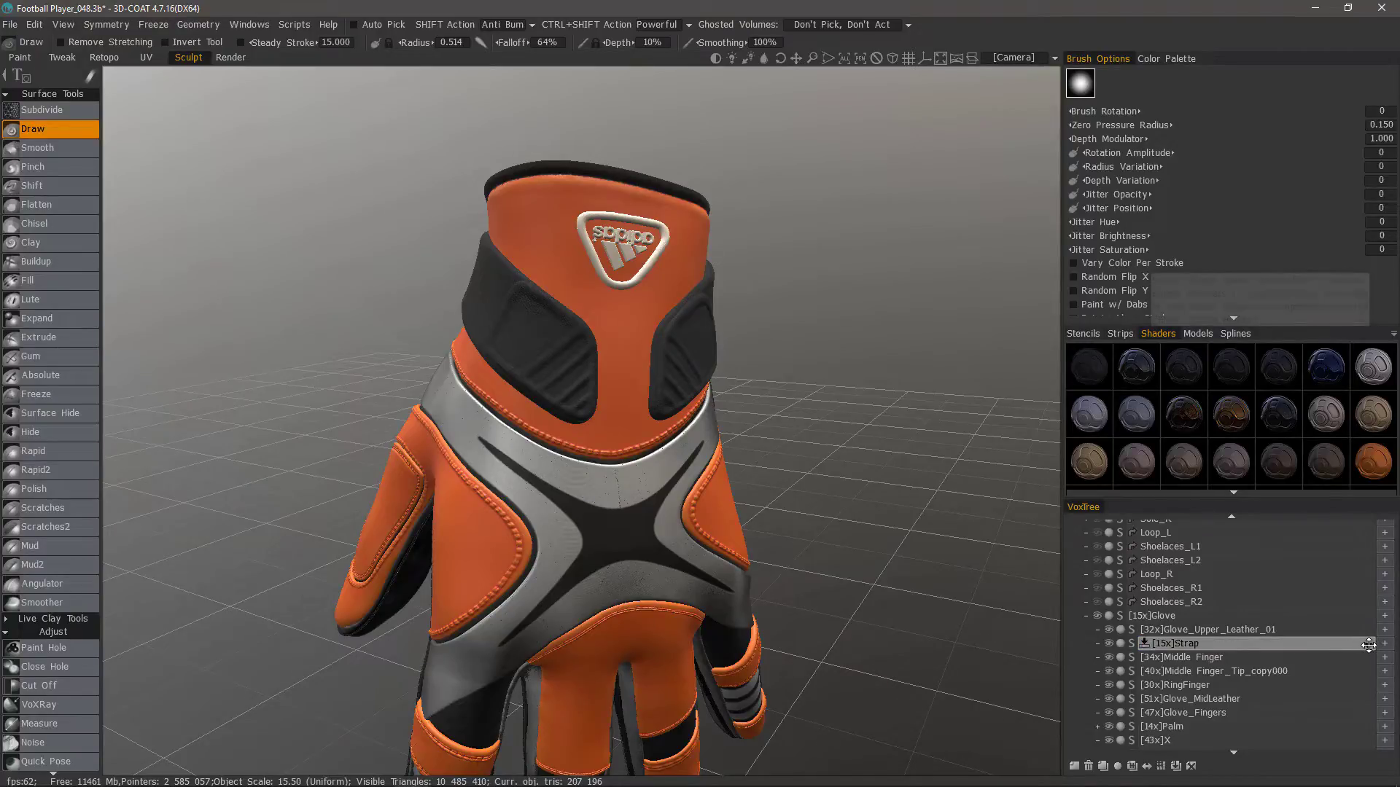
left_click_drag(1370, 646, 1324, 627)
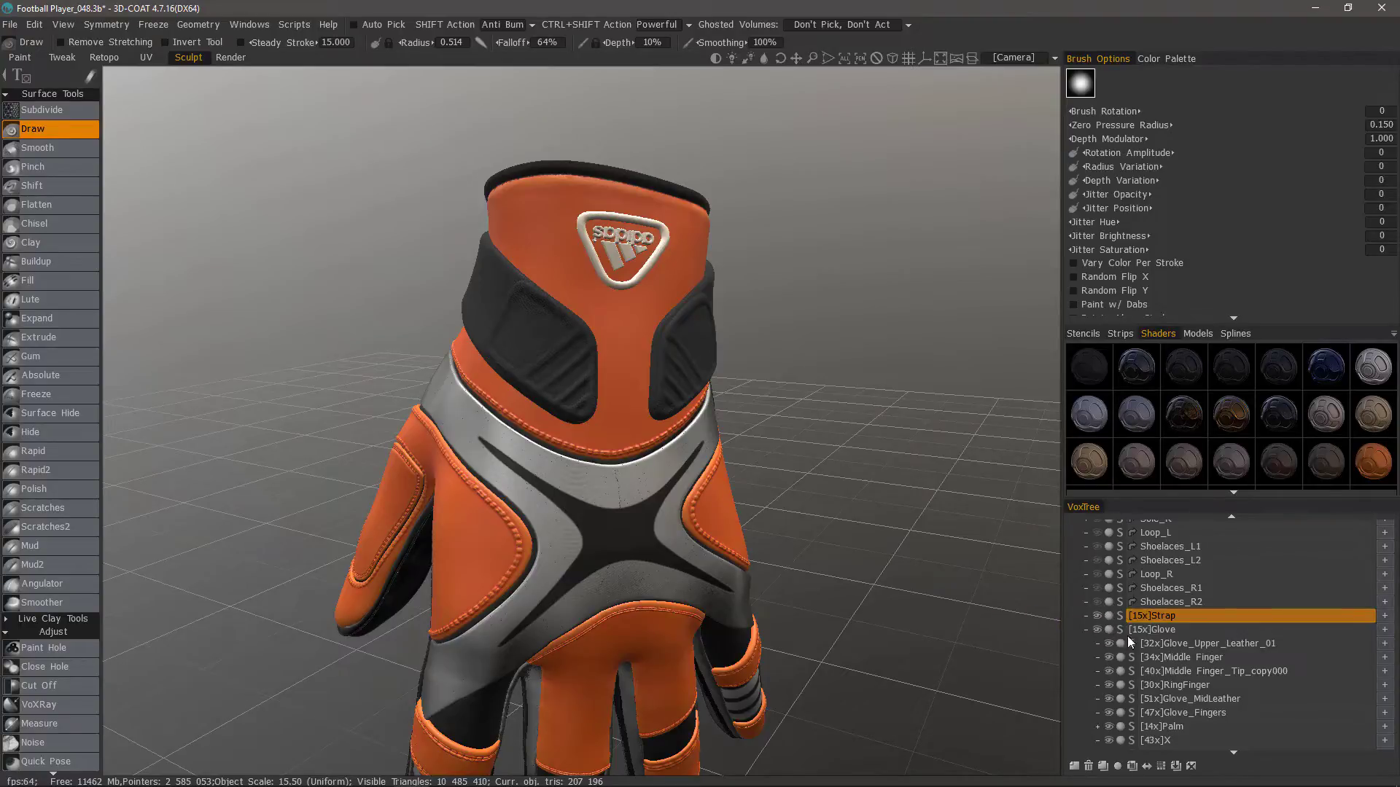
left_click(1254, 618)
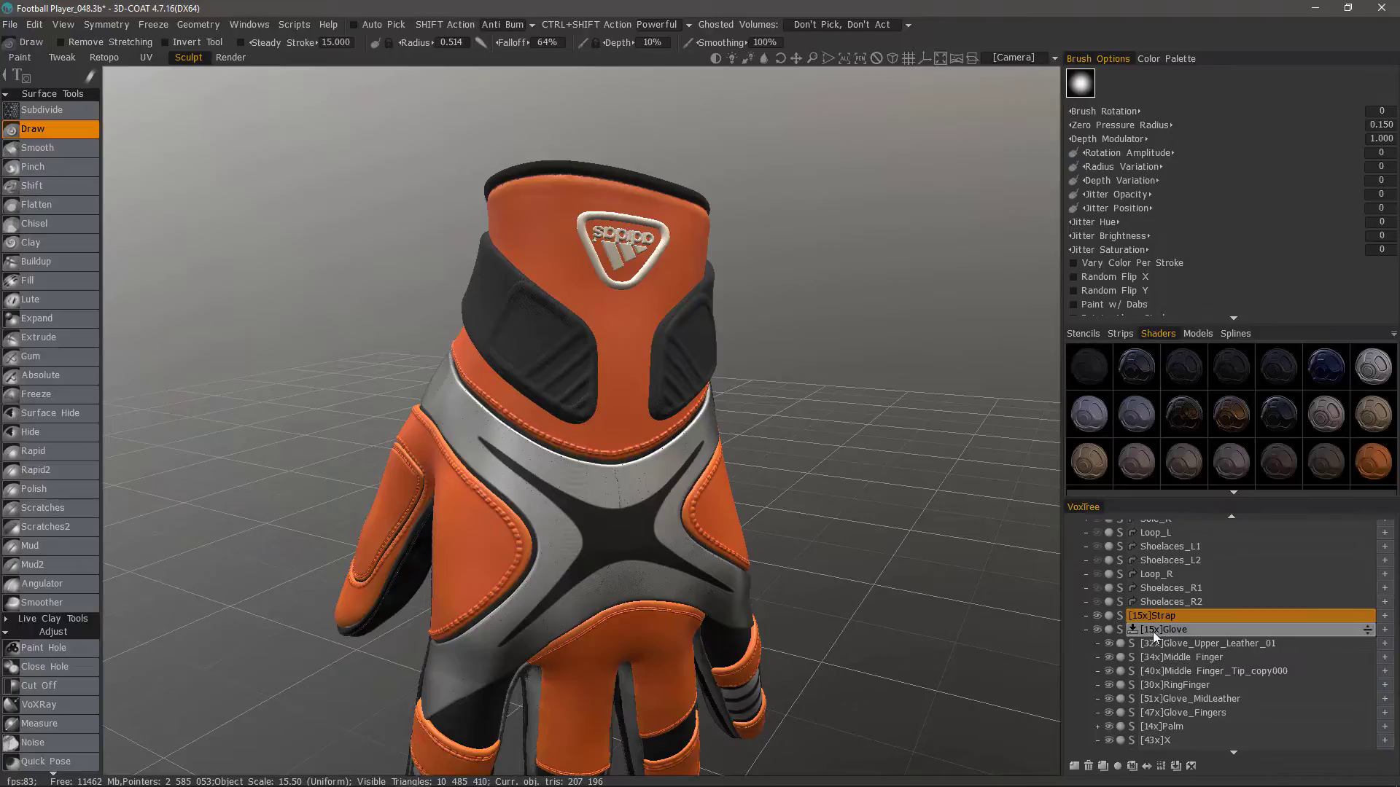
- Isolate the strap by collapsing and hiding the Glove group and hiding the Adidas Logo_01 and Adidas Logo_02 layers
left_click(1086, 630)
left_click(1098, 630)
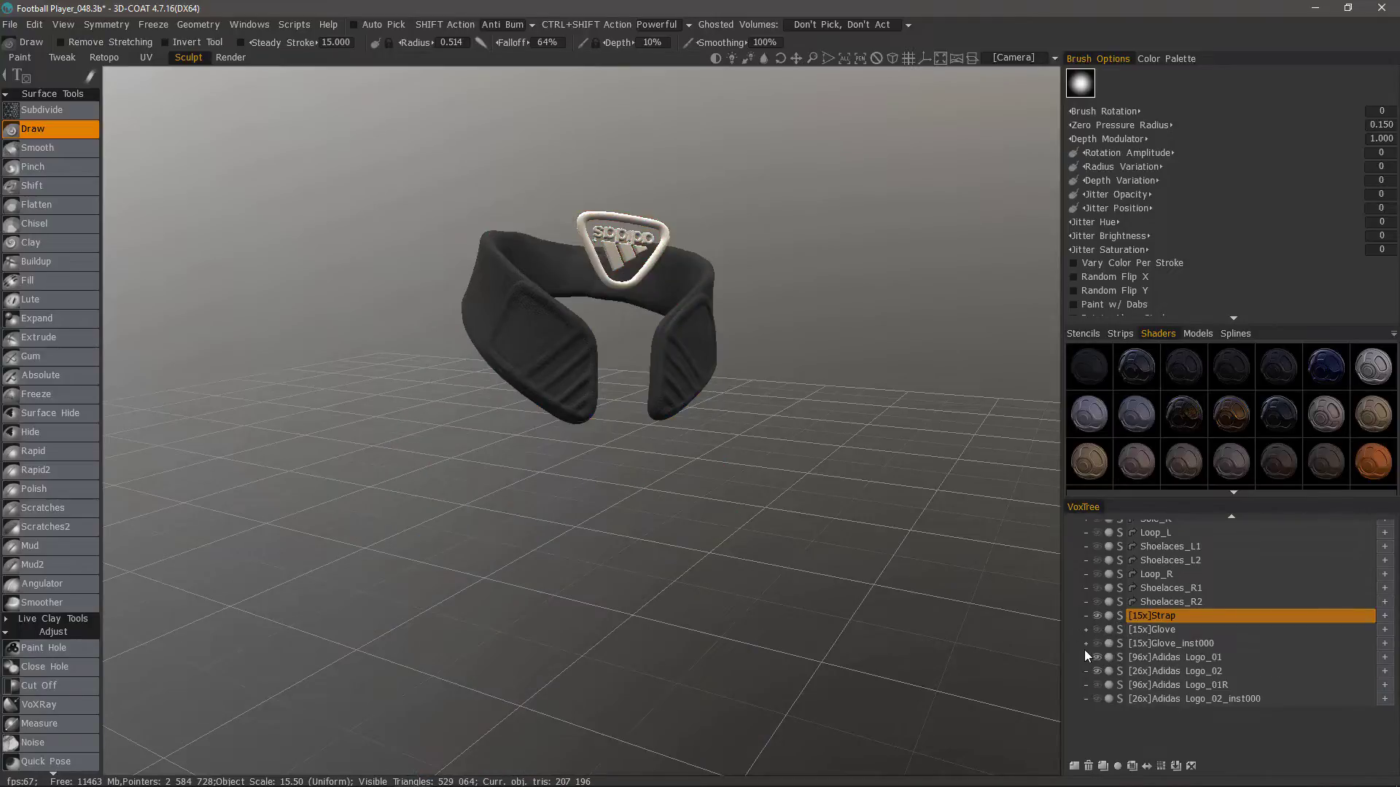
left_click(1096, 672)
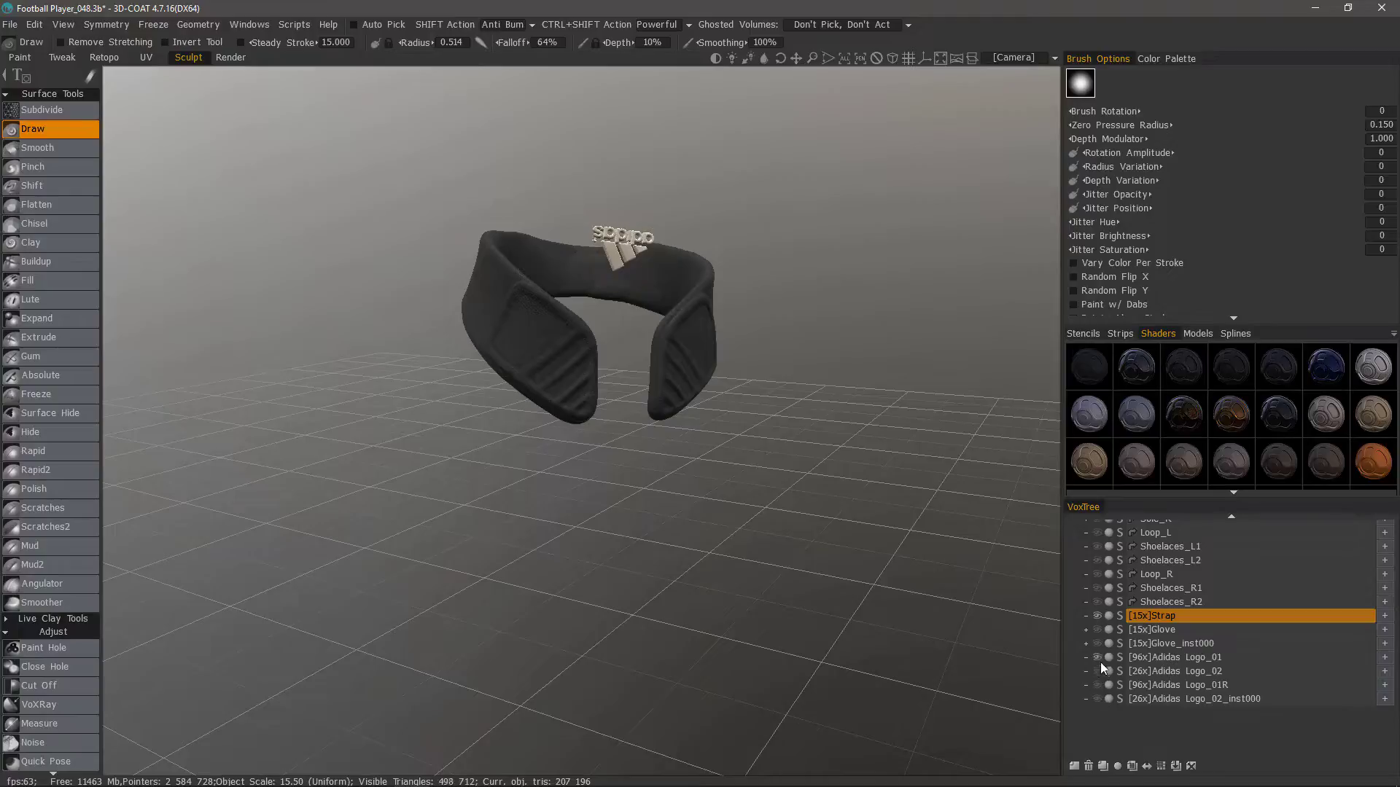
left_click(1097, 657)
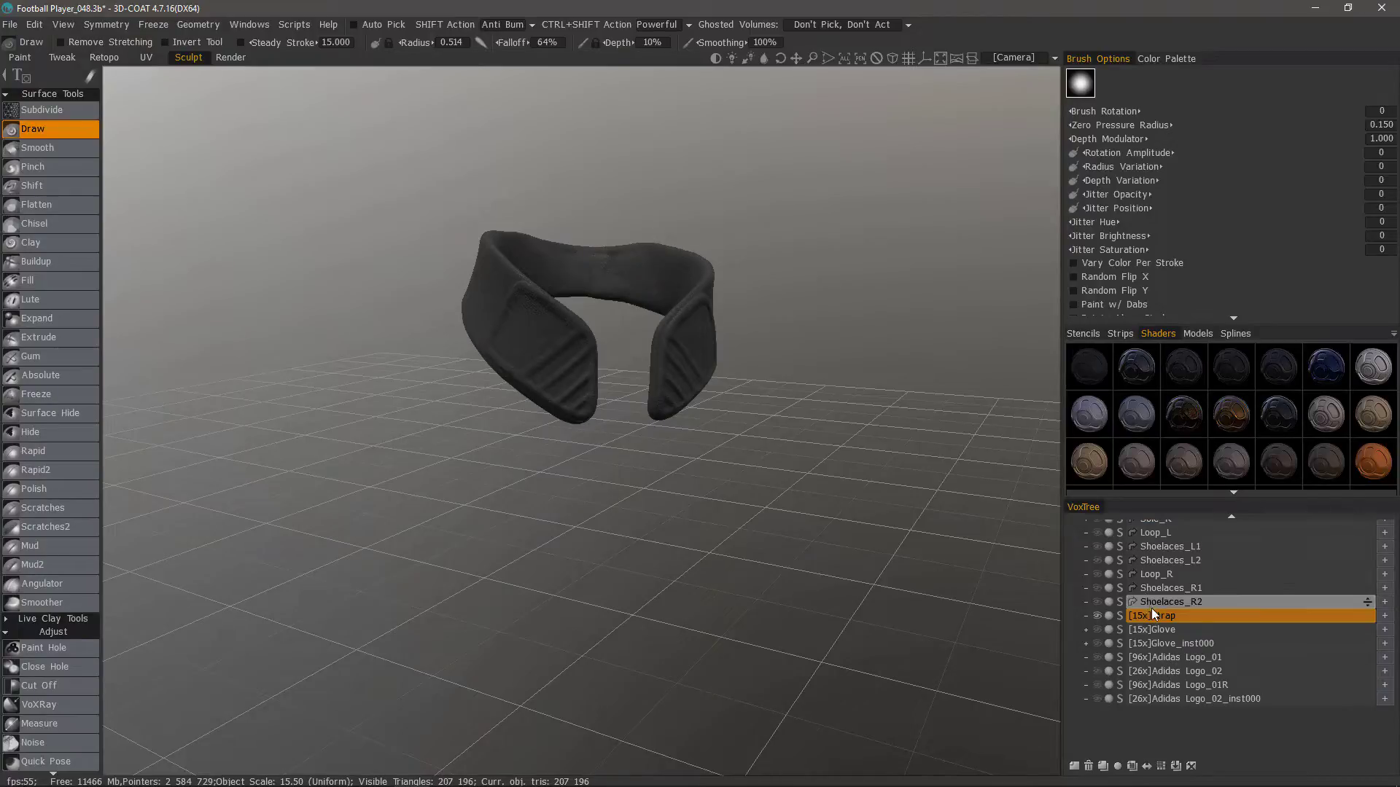
- Convert the Strap layer from surface to voxels with a required poly count of 750 000
scroll(69, 701, "down", 5)
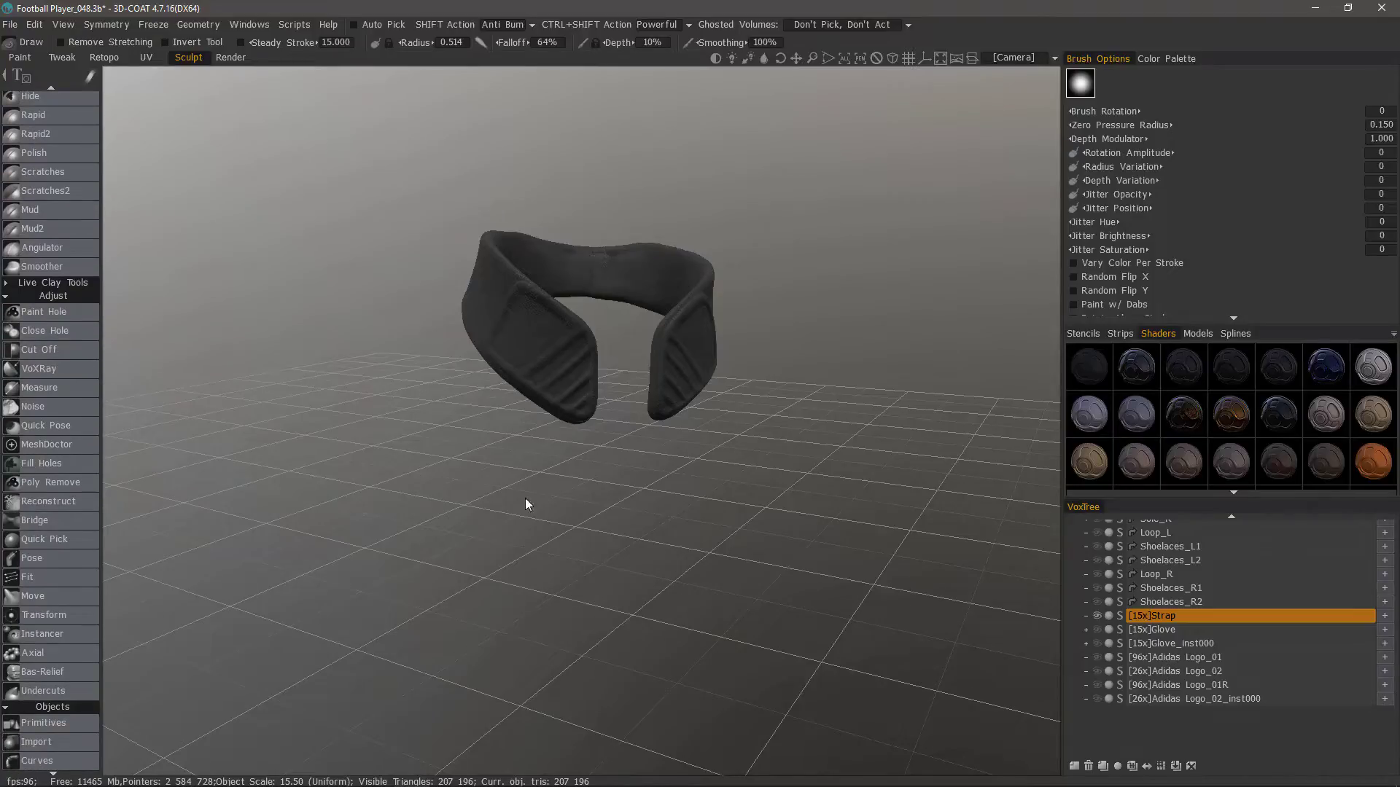
left_click(1120, 616)
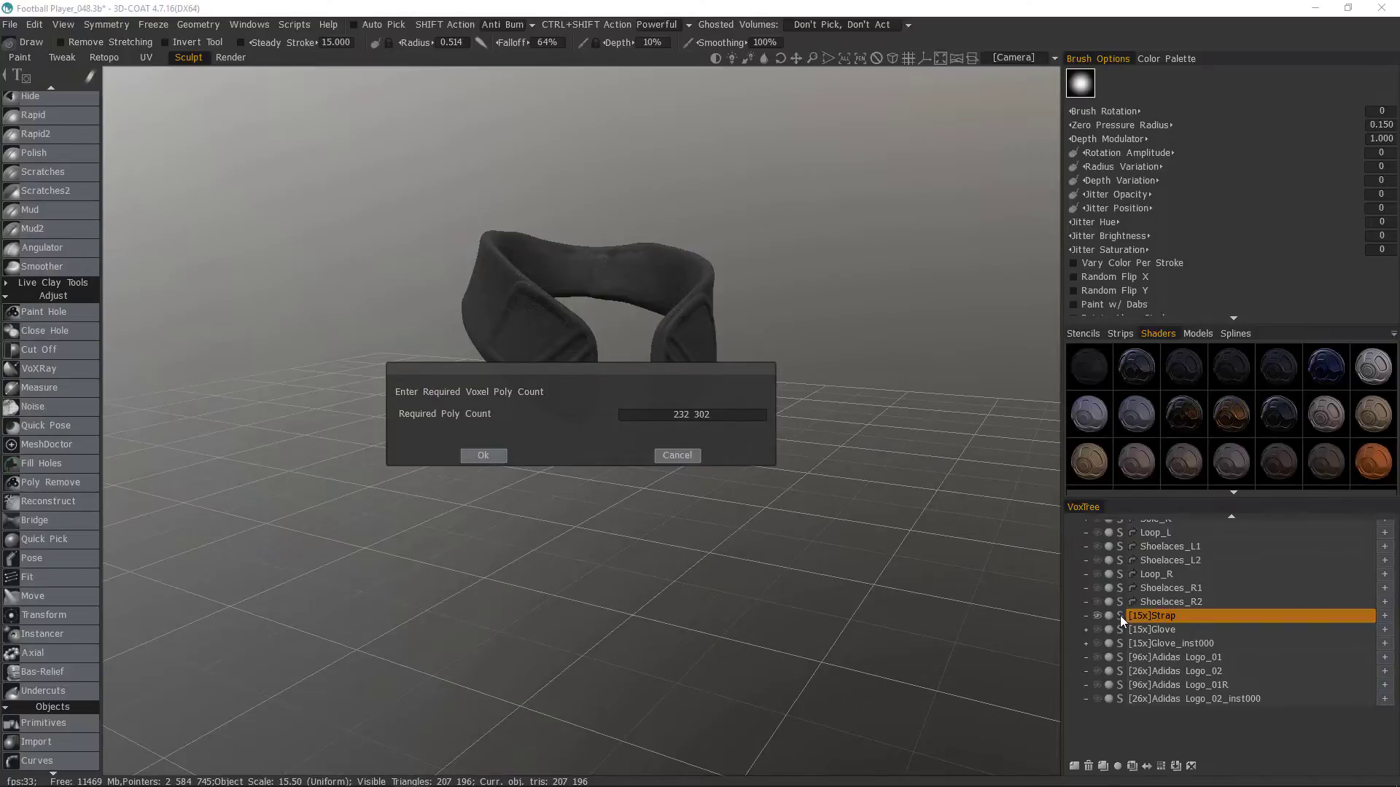
left_click(670, 420)
type("75")
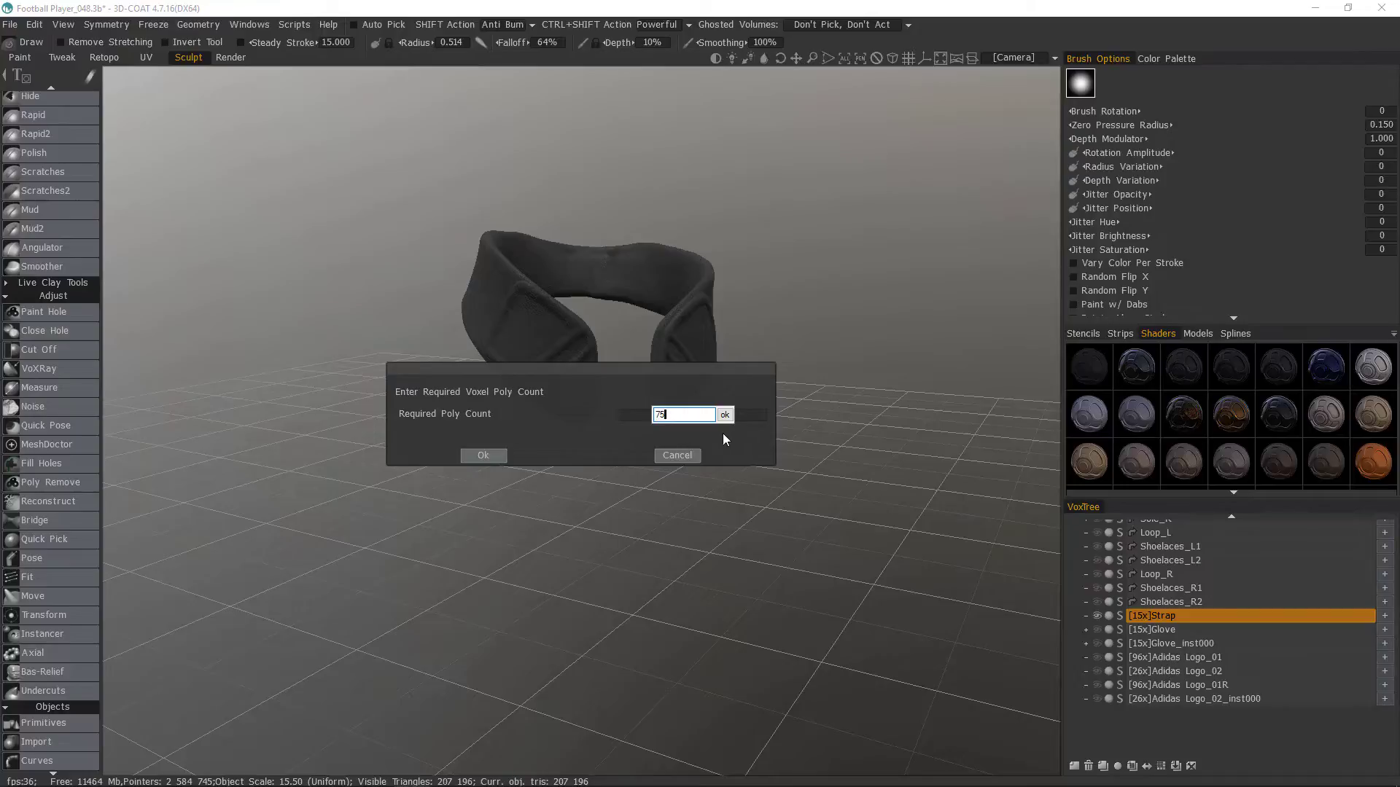
type("0000")
key("Return")
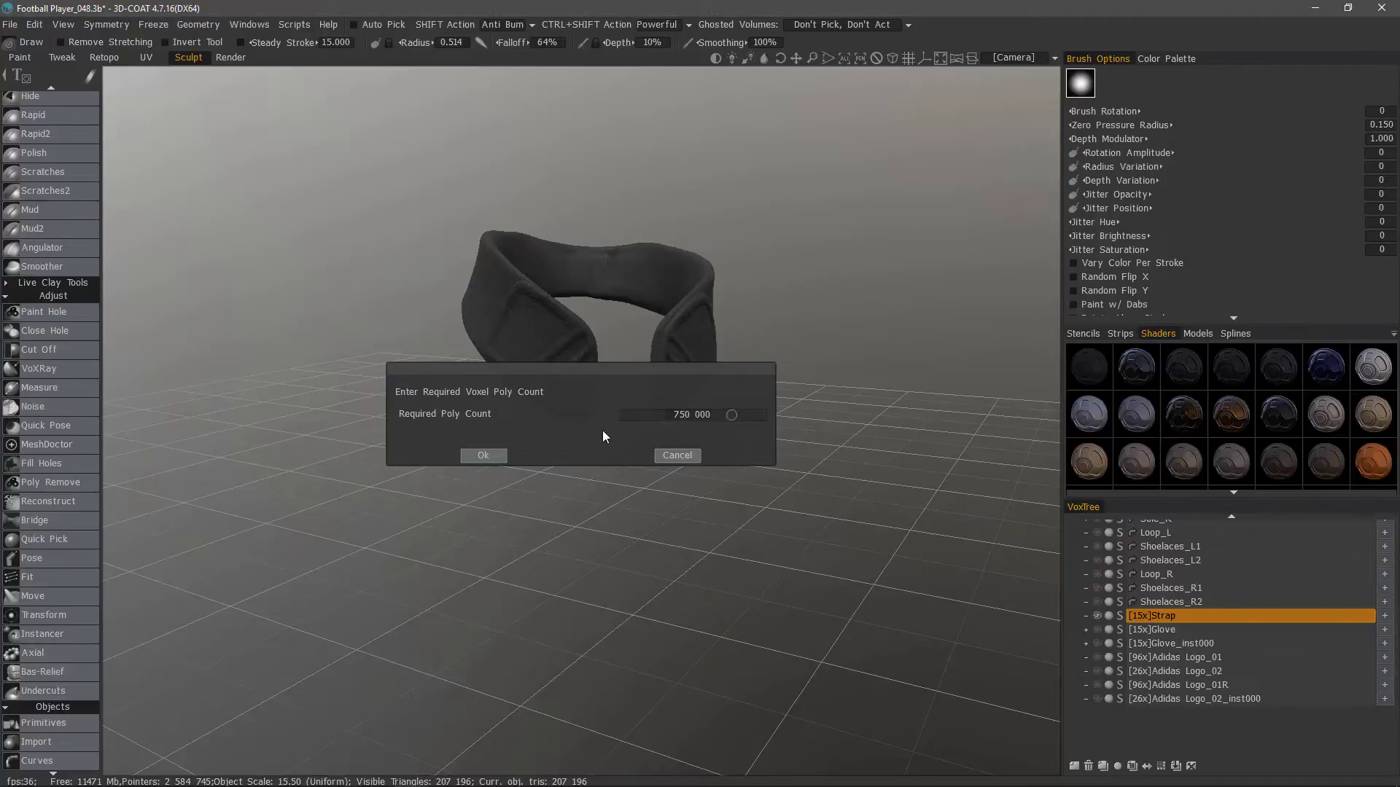
left_click(484, 455)
scroll(671, 512, "up", 5)
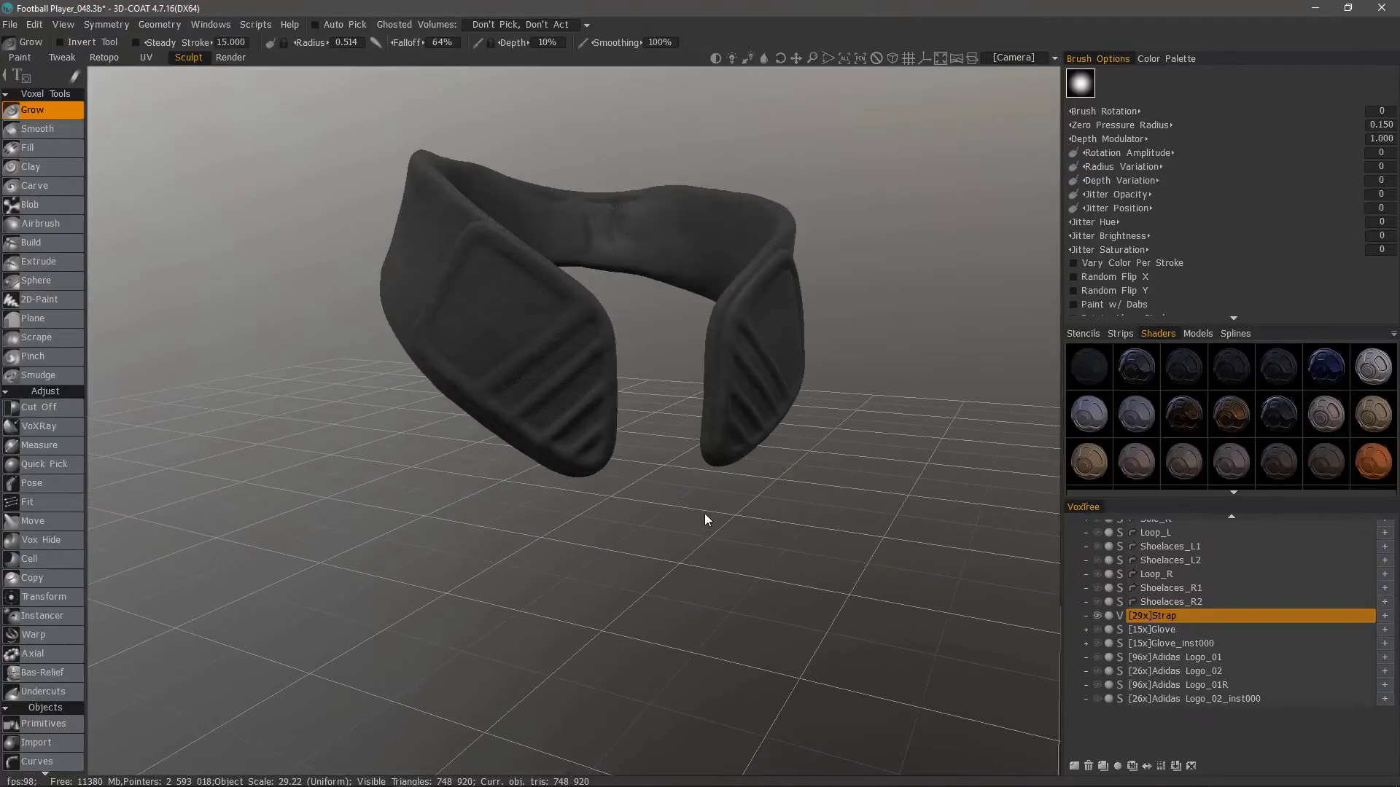
- Add a new empty voxel volume after the Strap layer and briefly show the Glove group to check the strap against it
left_click(1074, 766)
double_click(1160, 676)
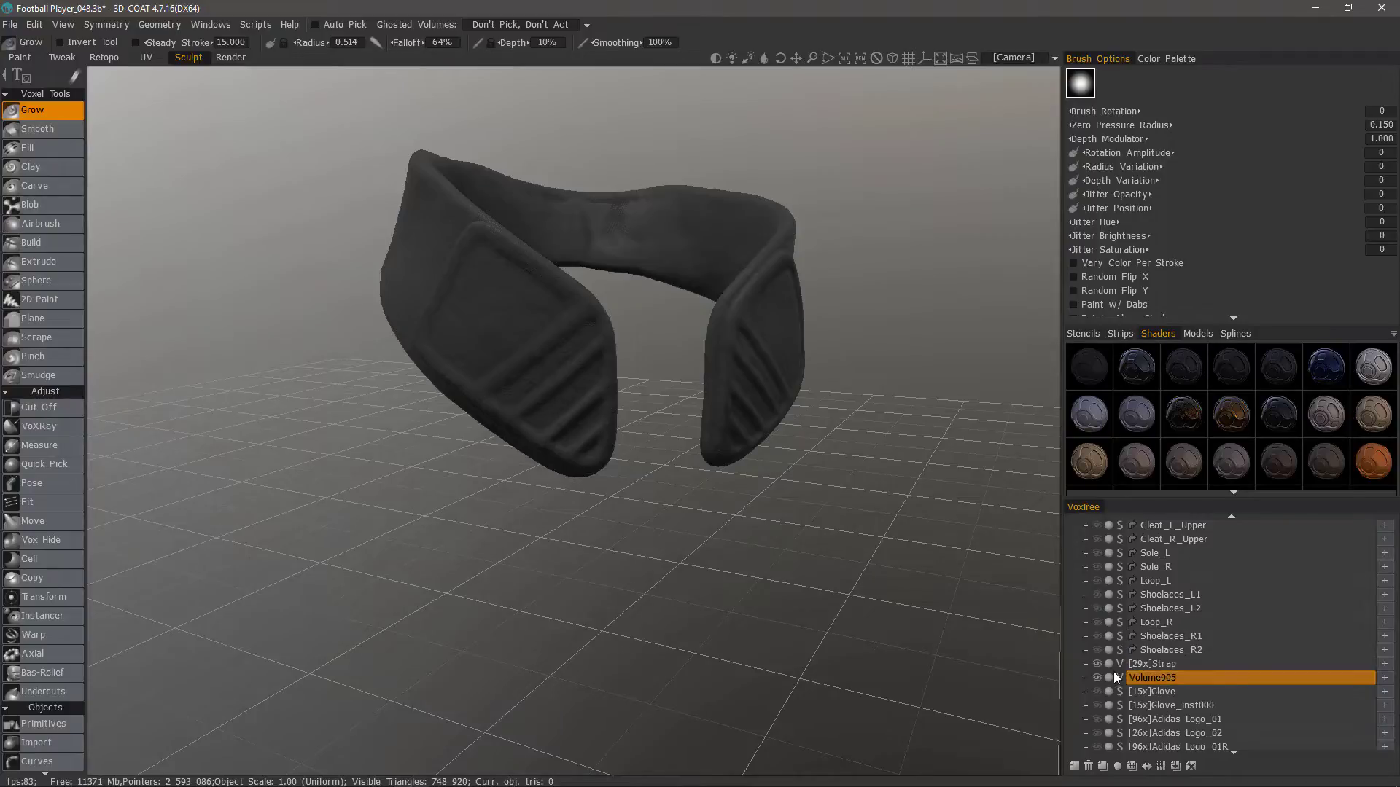
left_click(1096, 691)
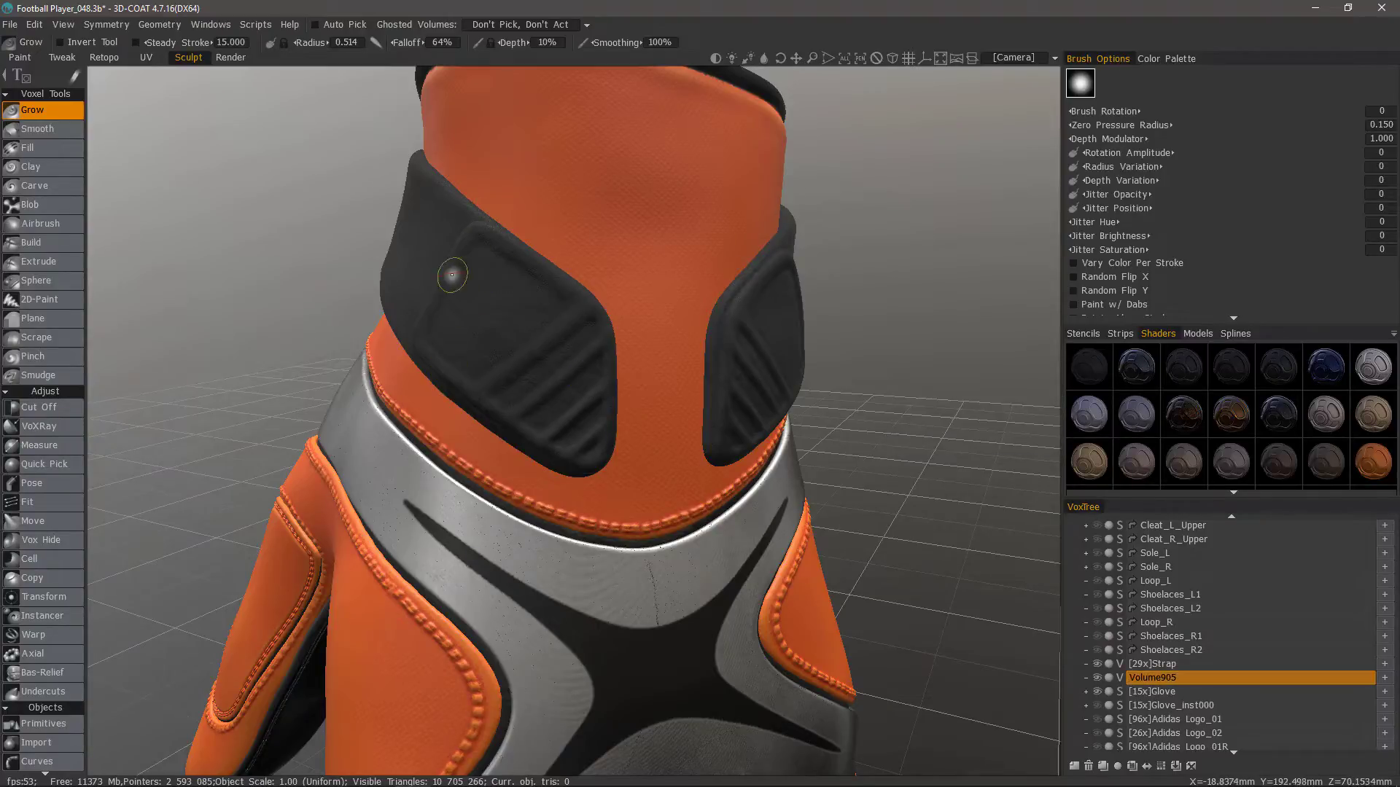
left_click(1097, 691)
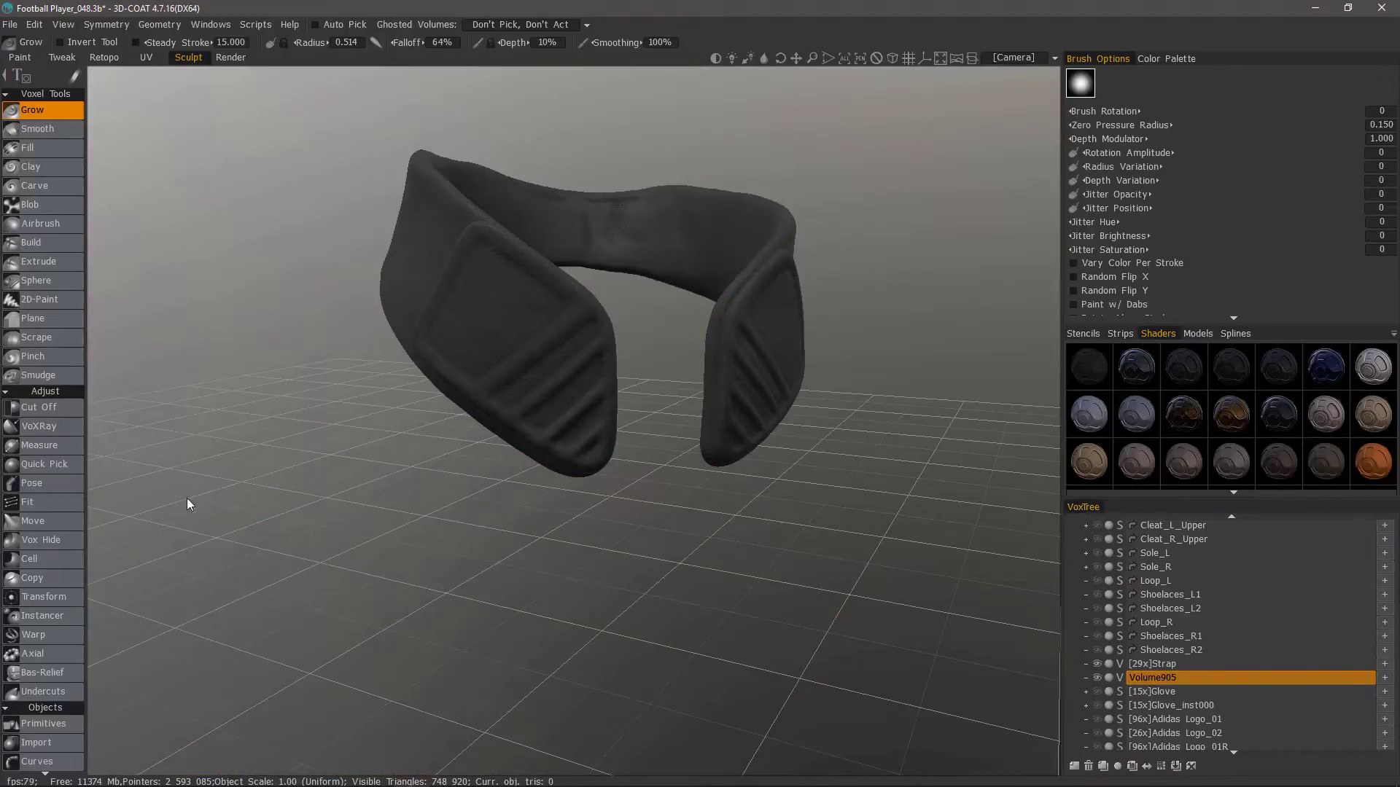
- Choose the Copy tool with Steady Stroke enabled and set its Additional Extrusion to 0
scroll(48, 598, "down", 3)
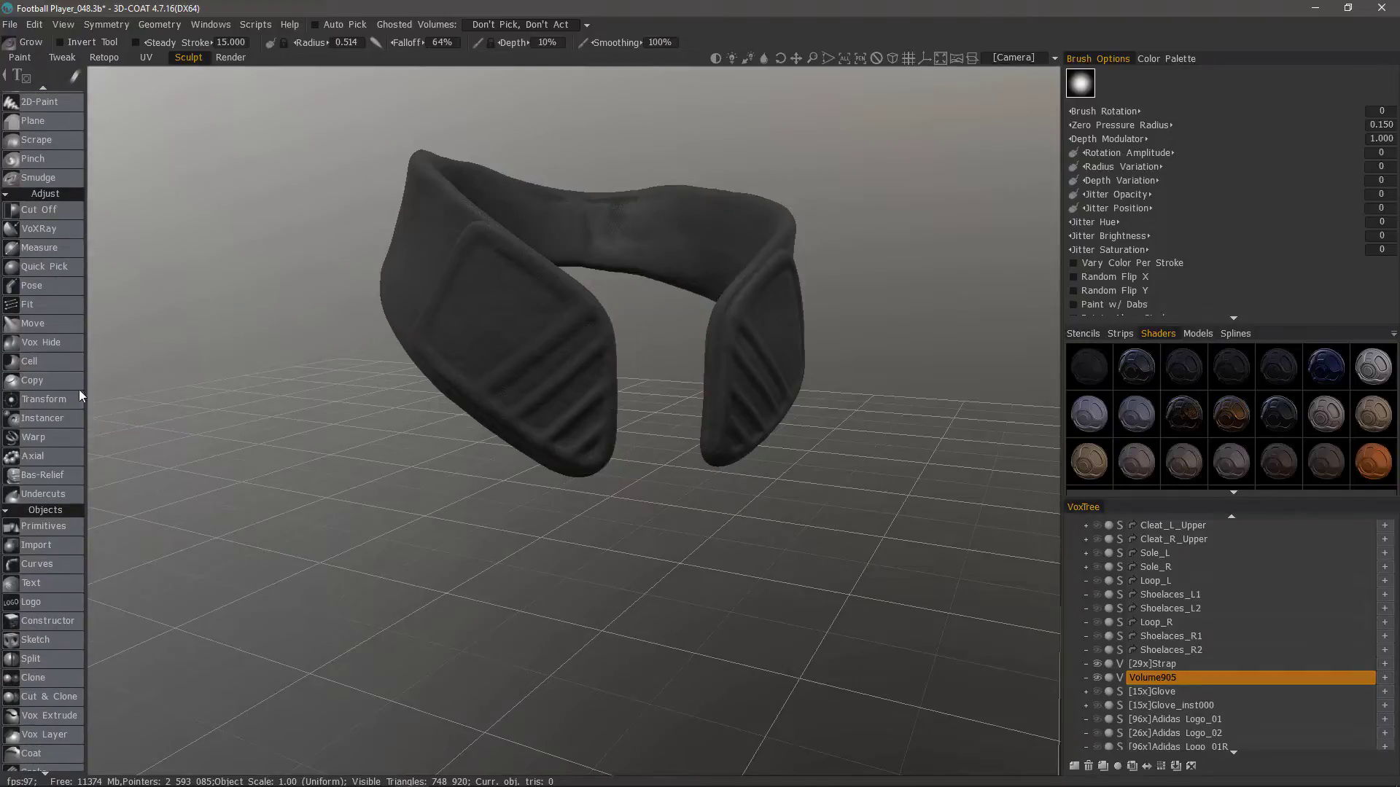
left_click(54, 379)
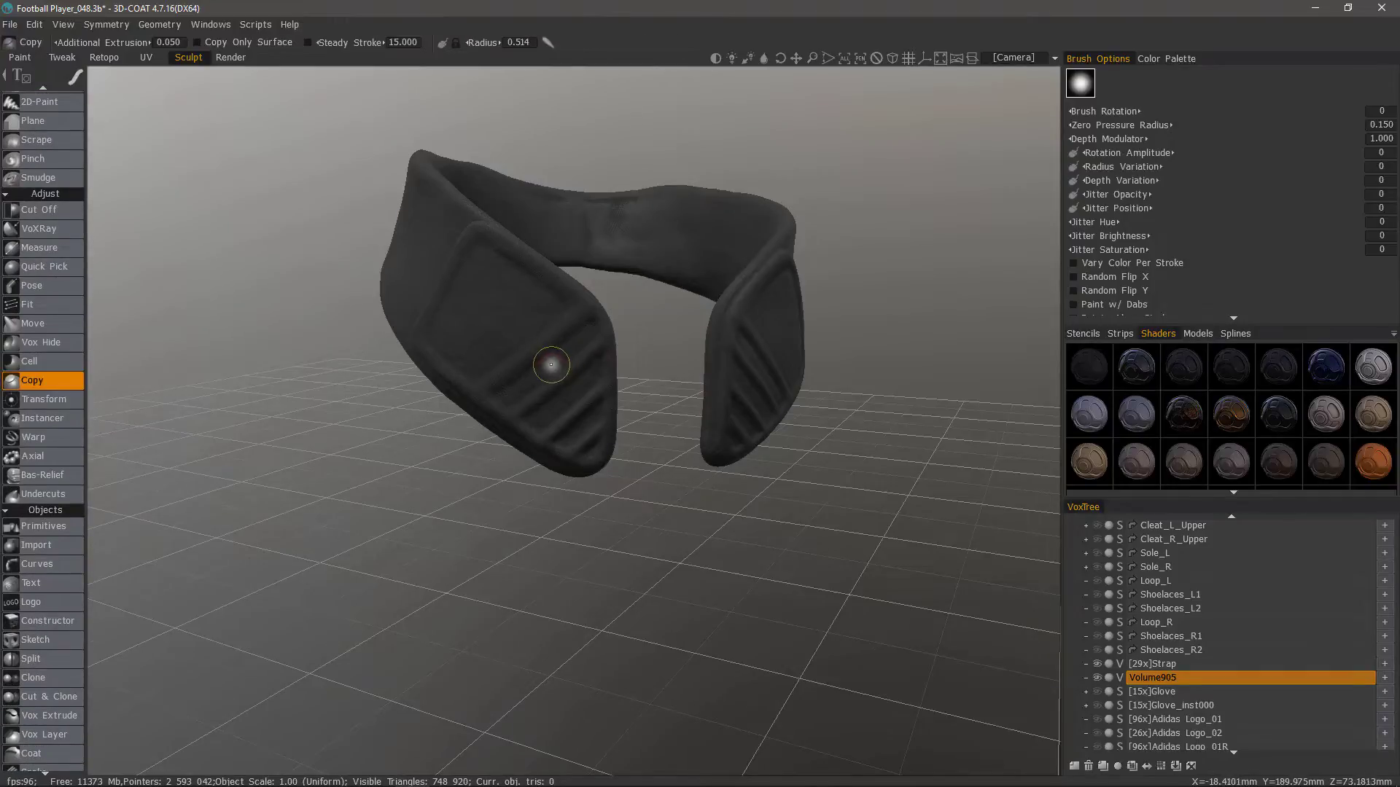
middle_click_drag(550, 378, 603, 370)
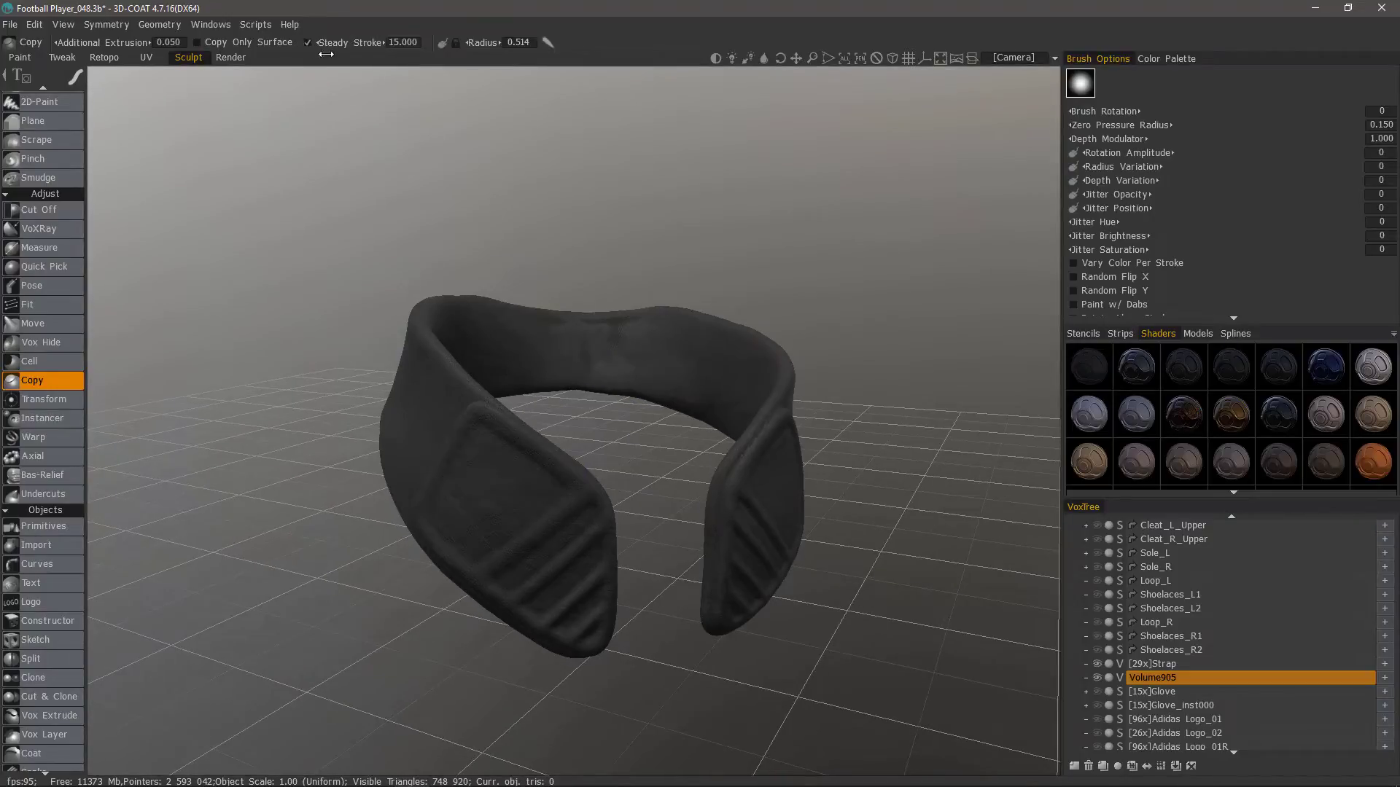
mouse_move(525, 207)
left_mouse_down()
mouse_move(565, 411)
mouse_move(581, 426)
mouse_move(581, 411)
left_mouse_up()
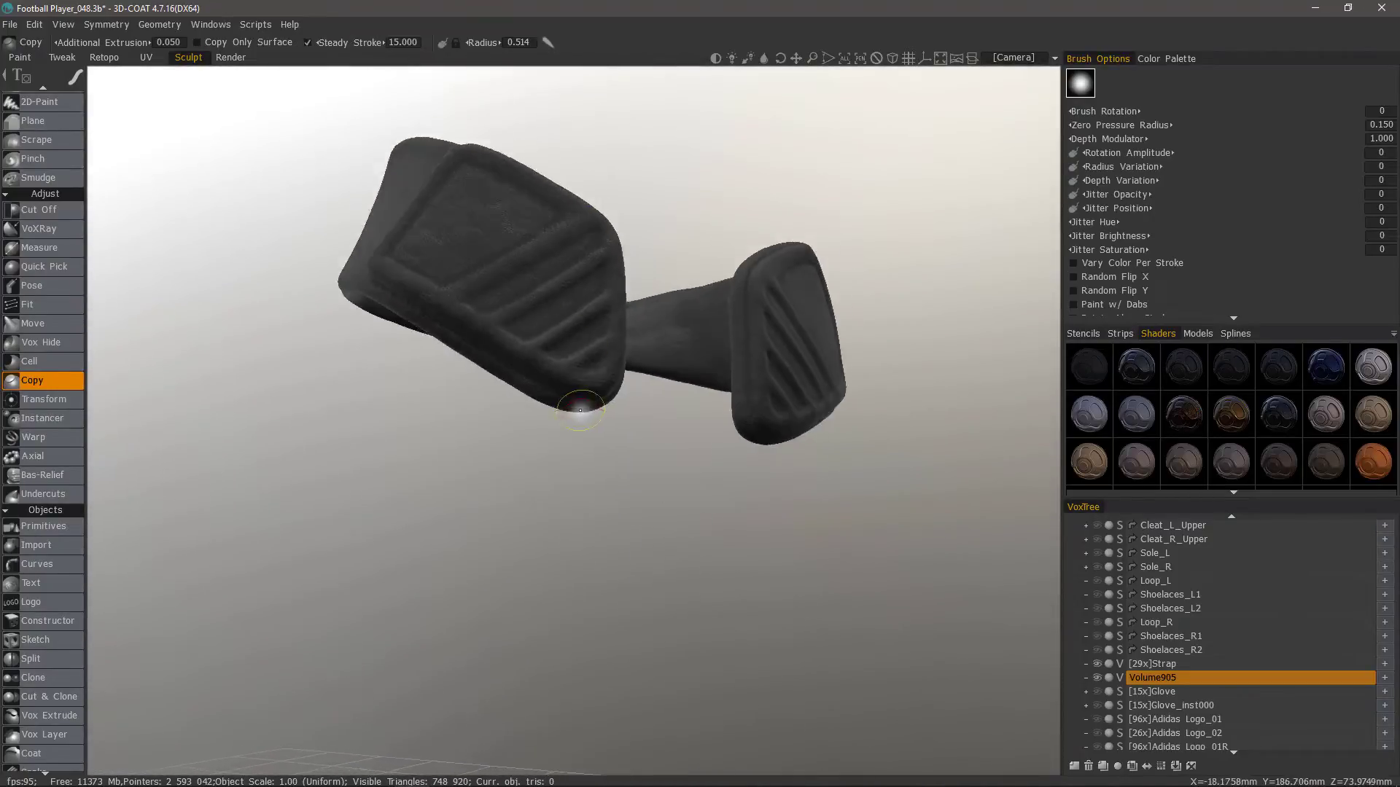
scroll(581, 410, "up", 2)
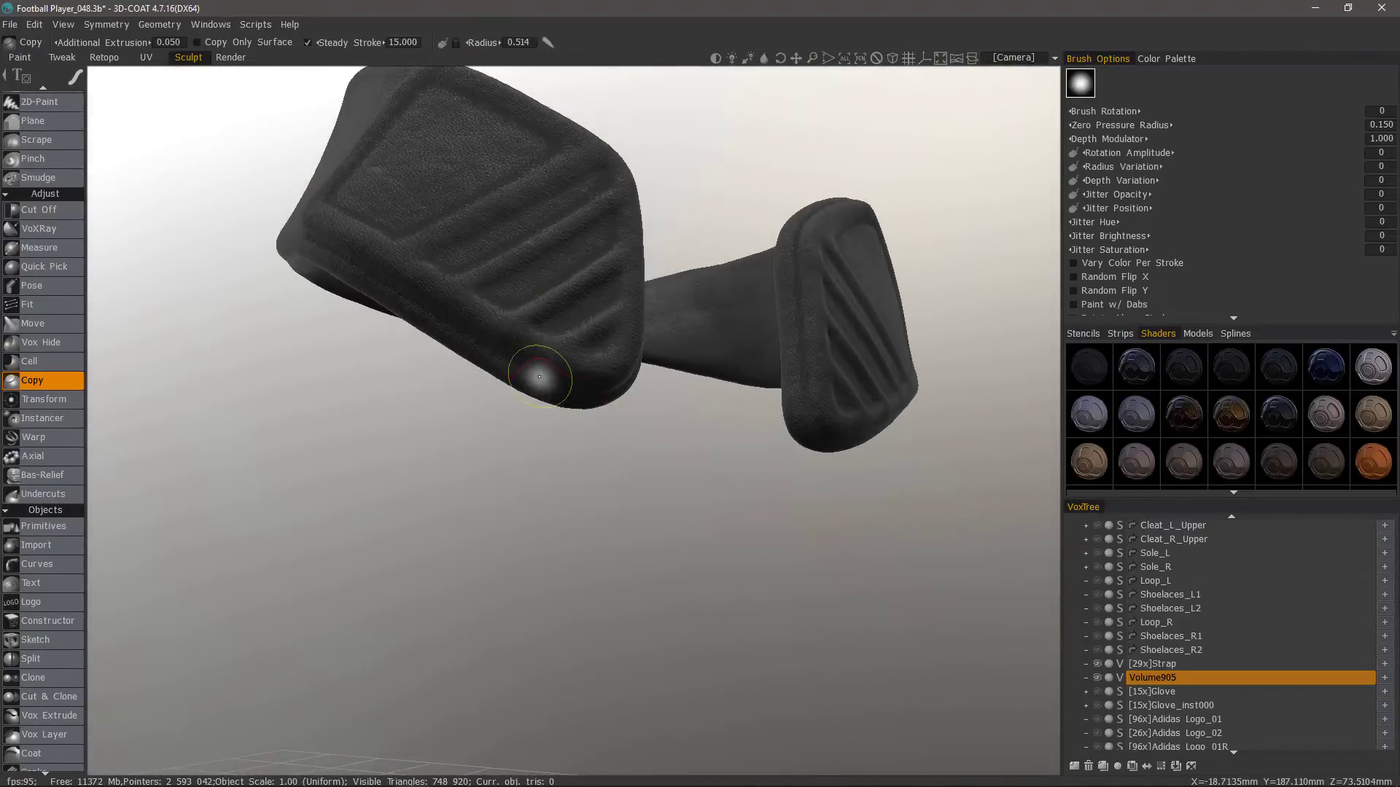
left_click(172, 43)
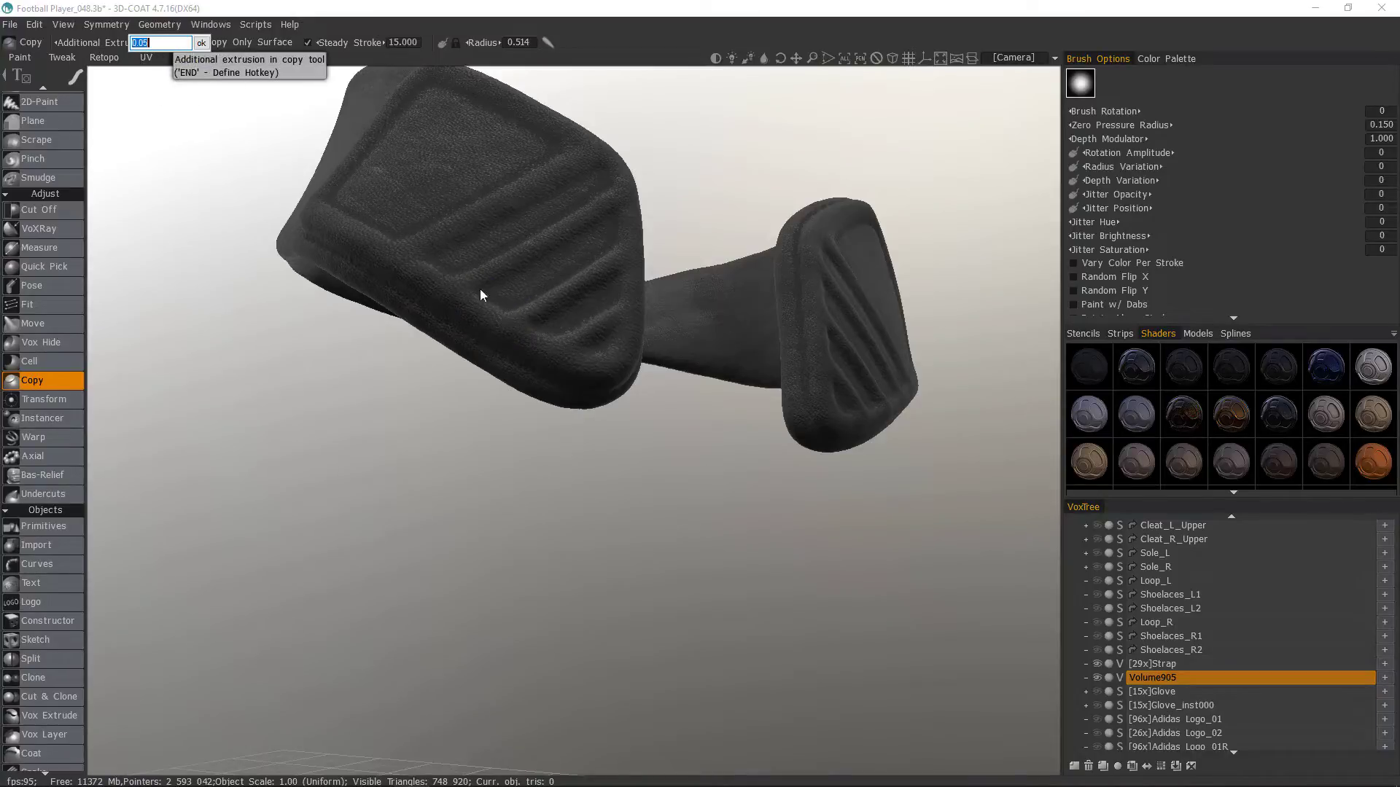
type("0")
key("Return")
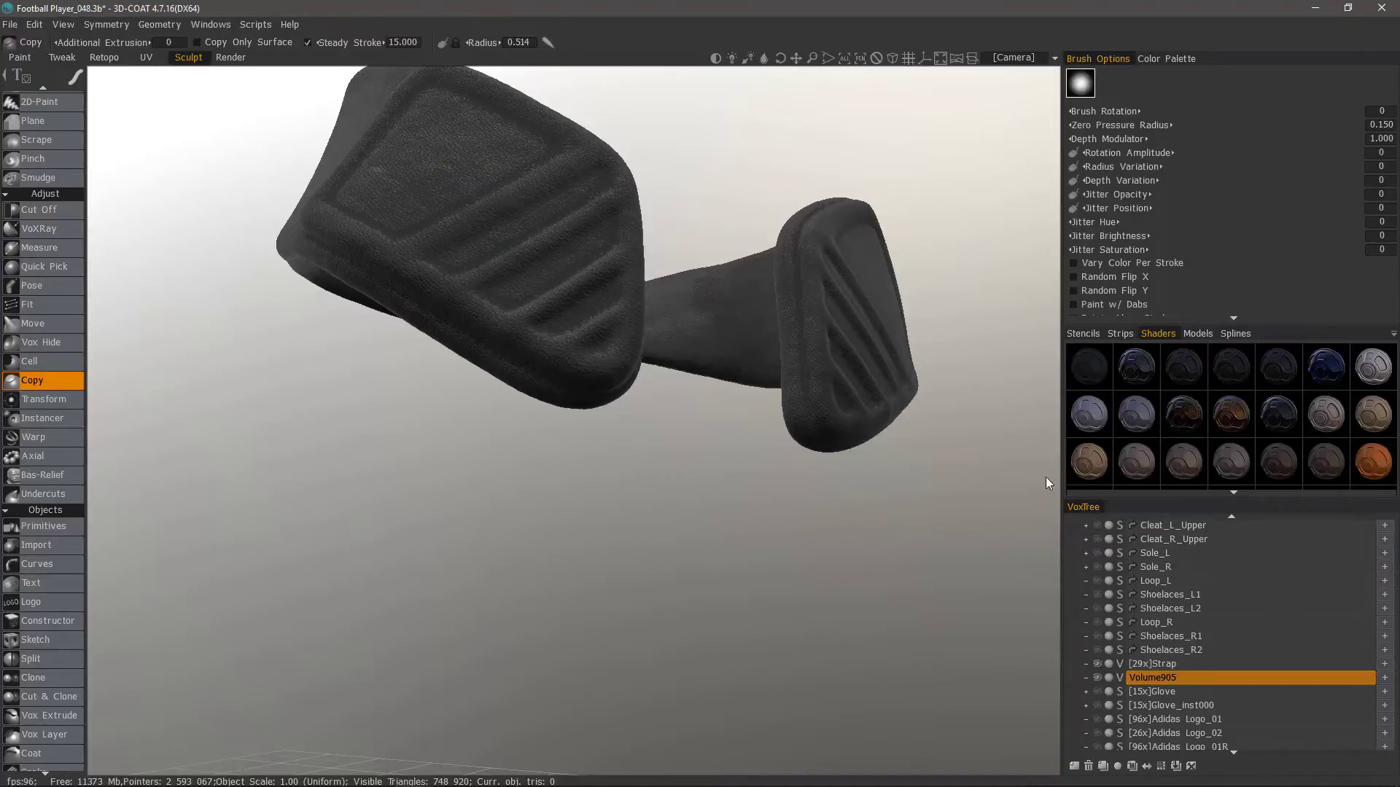
- Assign the tan shader to the new volume and increase its resolution to 8x
left_click(1092, 468)
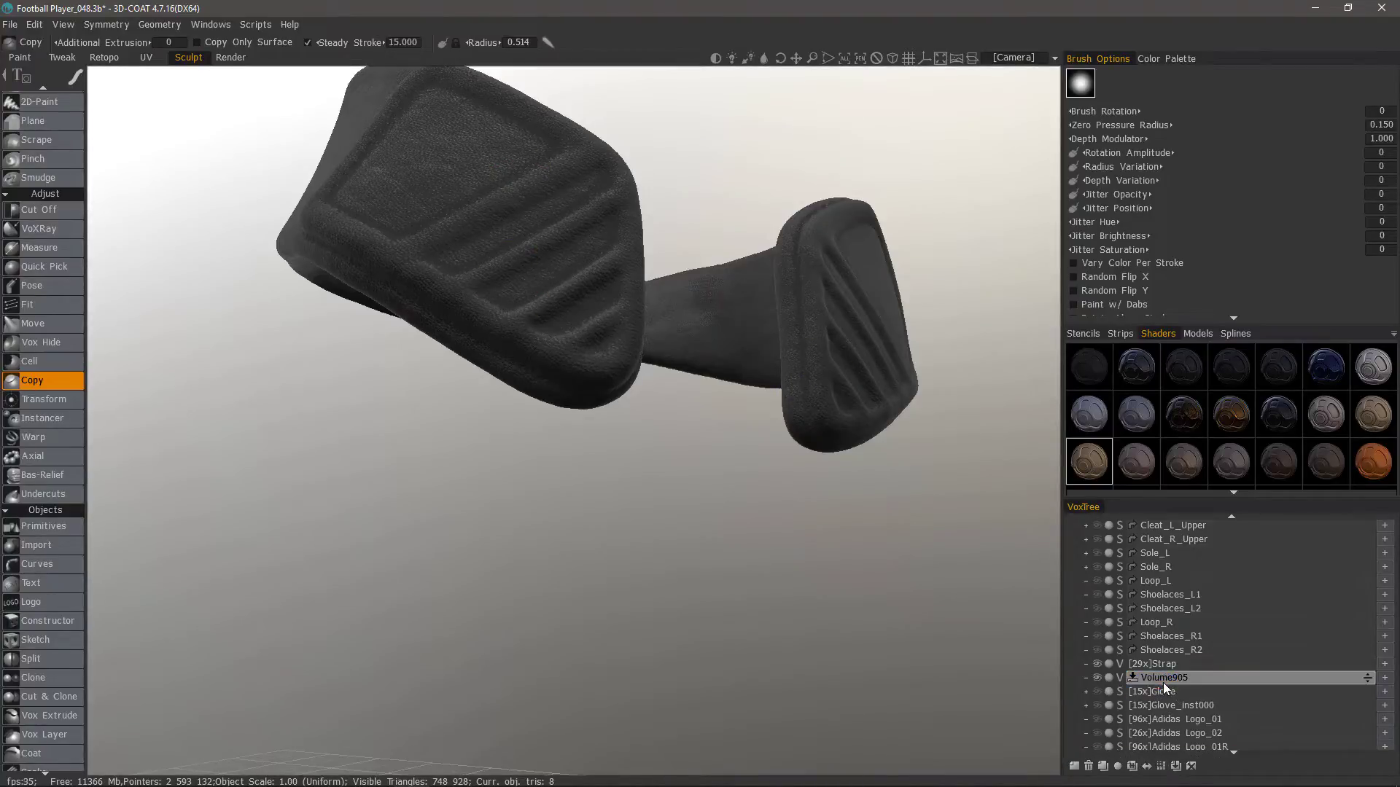
left_click(1167, 680)
left_click(1160, 766)
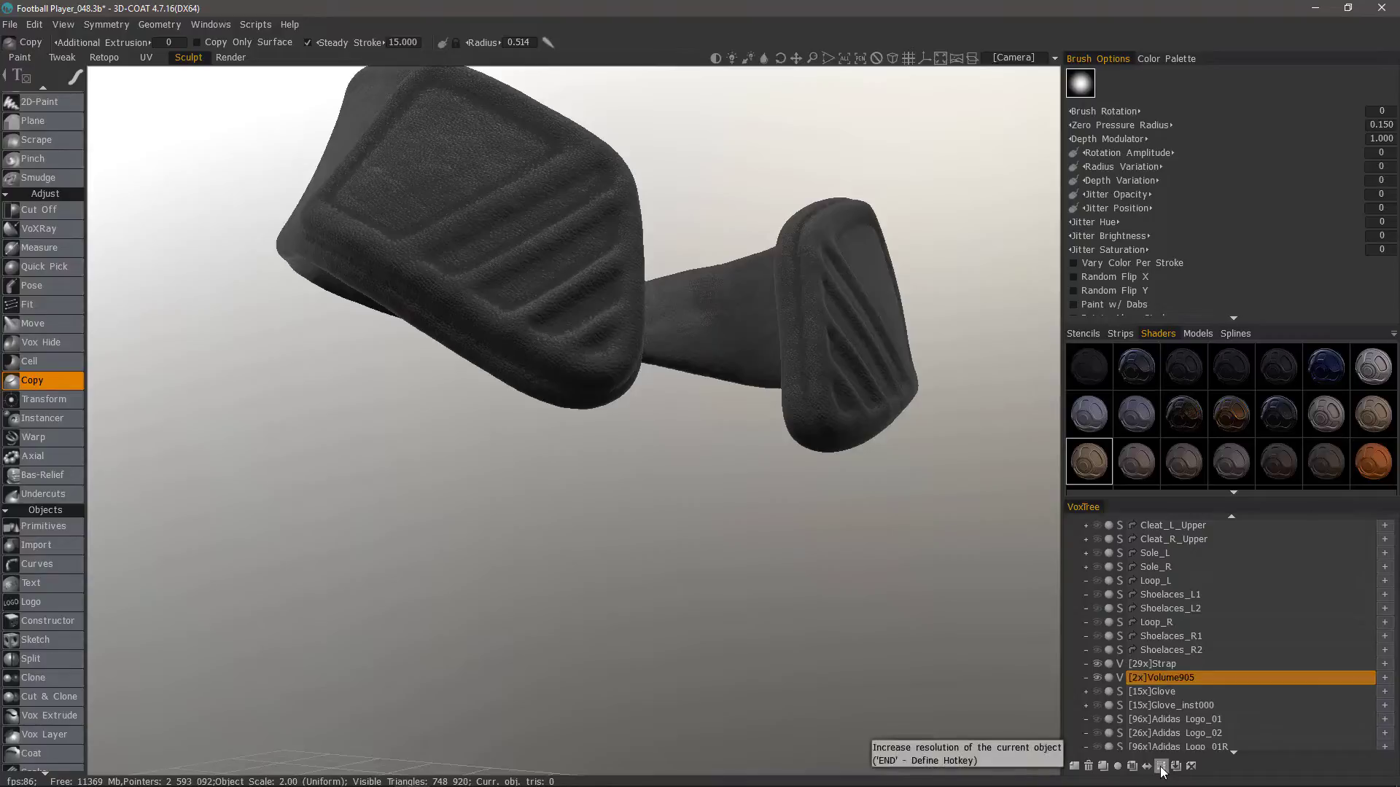
left_click(1160, 767)
left_click(1160, 766)
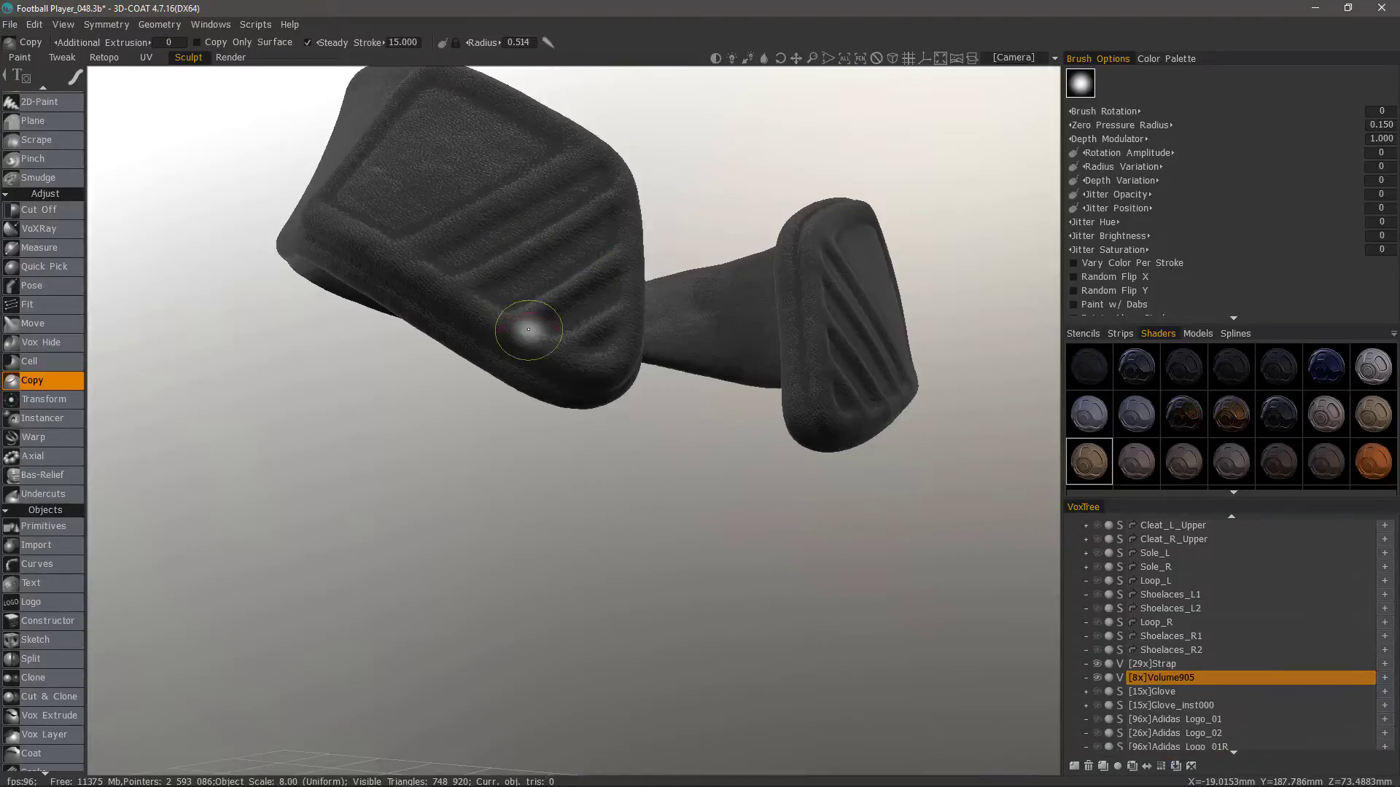
- Increase the new empty volume's resolution to 32x and fit the view to the scene
middle_click_drag(611, 313, 615, 409, "alt")
right_click_drag(615, 409, 611, 479, "alt")
left_click_drag(611, 479, 577, 451, "alt")
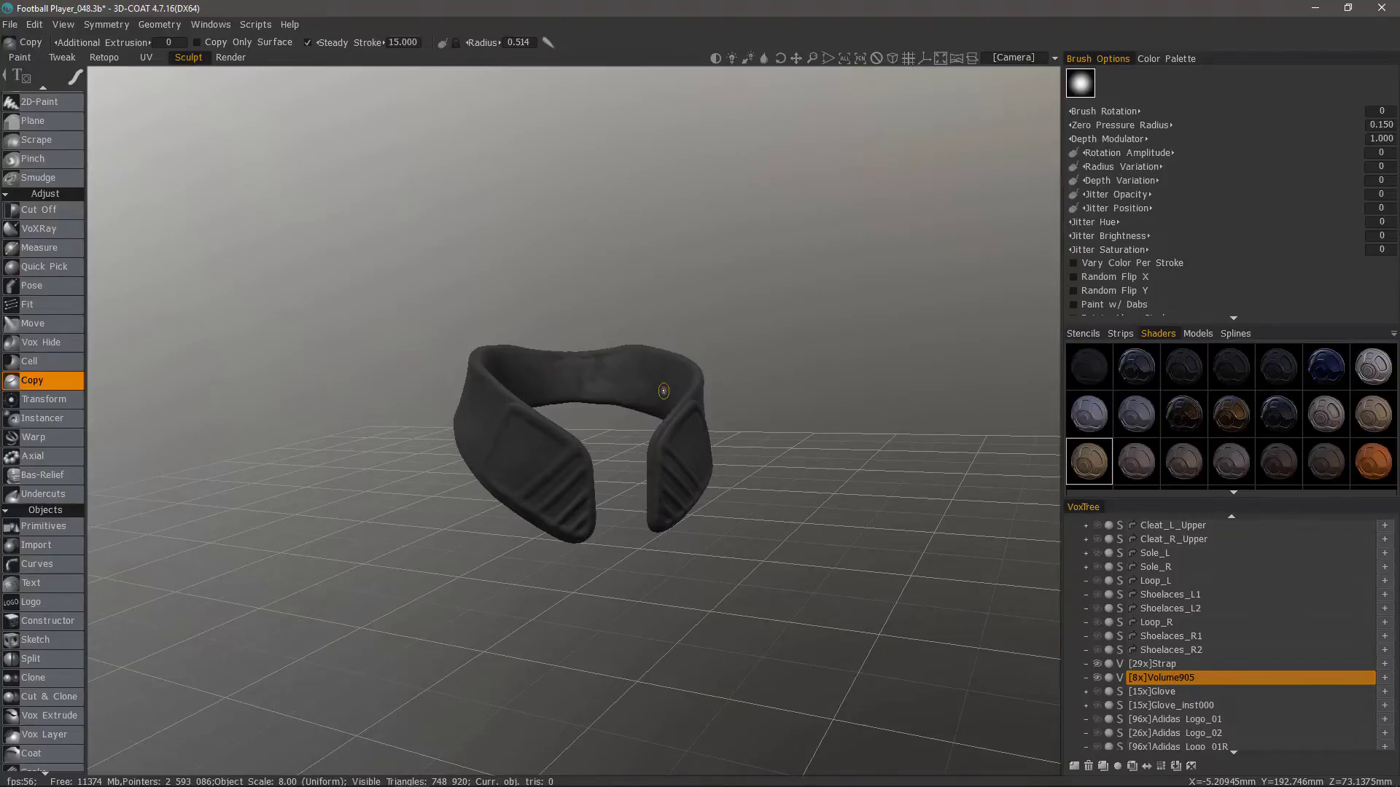
scroll(828, 481, "up", 5)
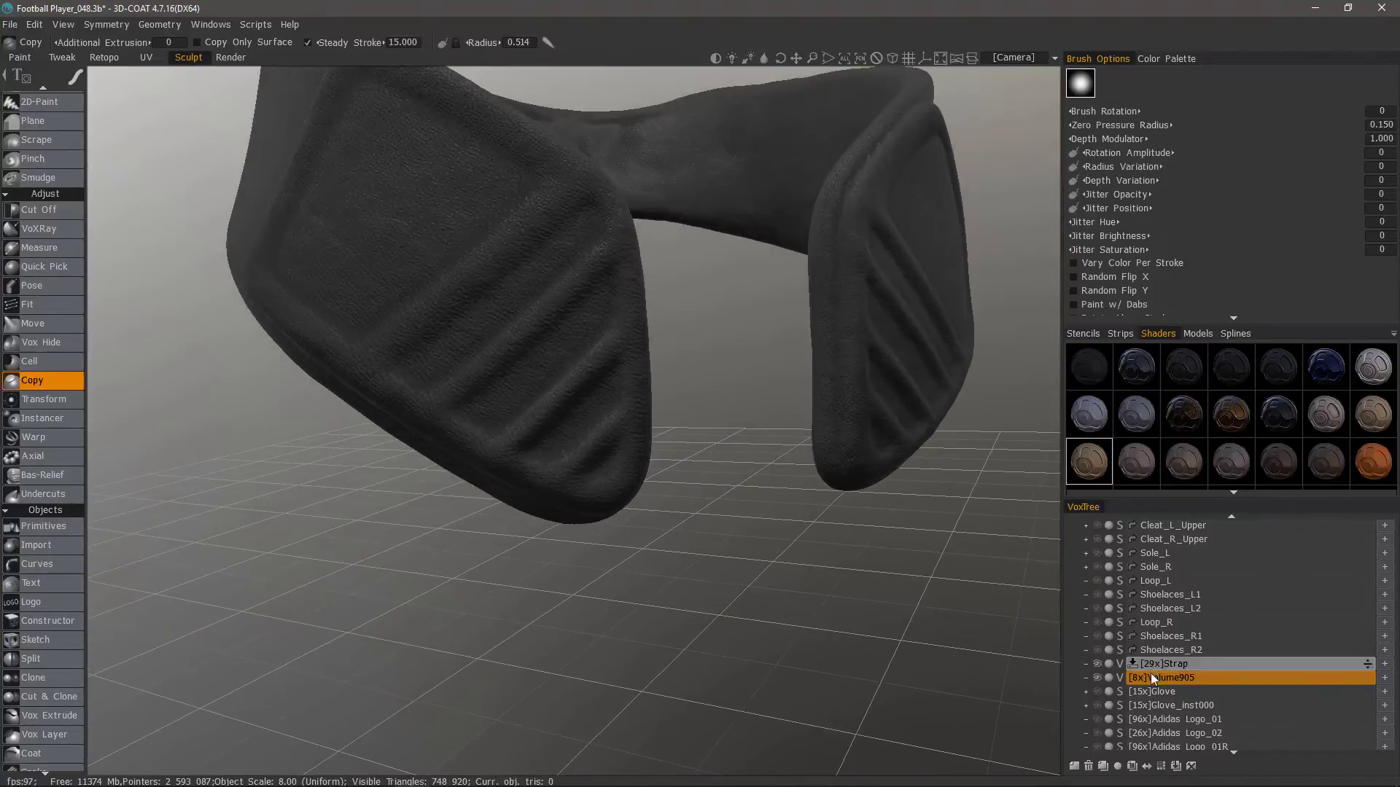
left_click(1178, 678)
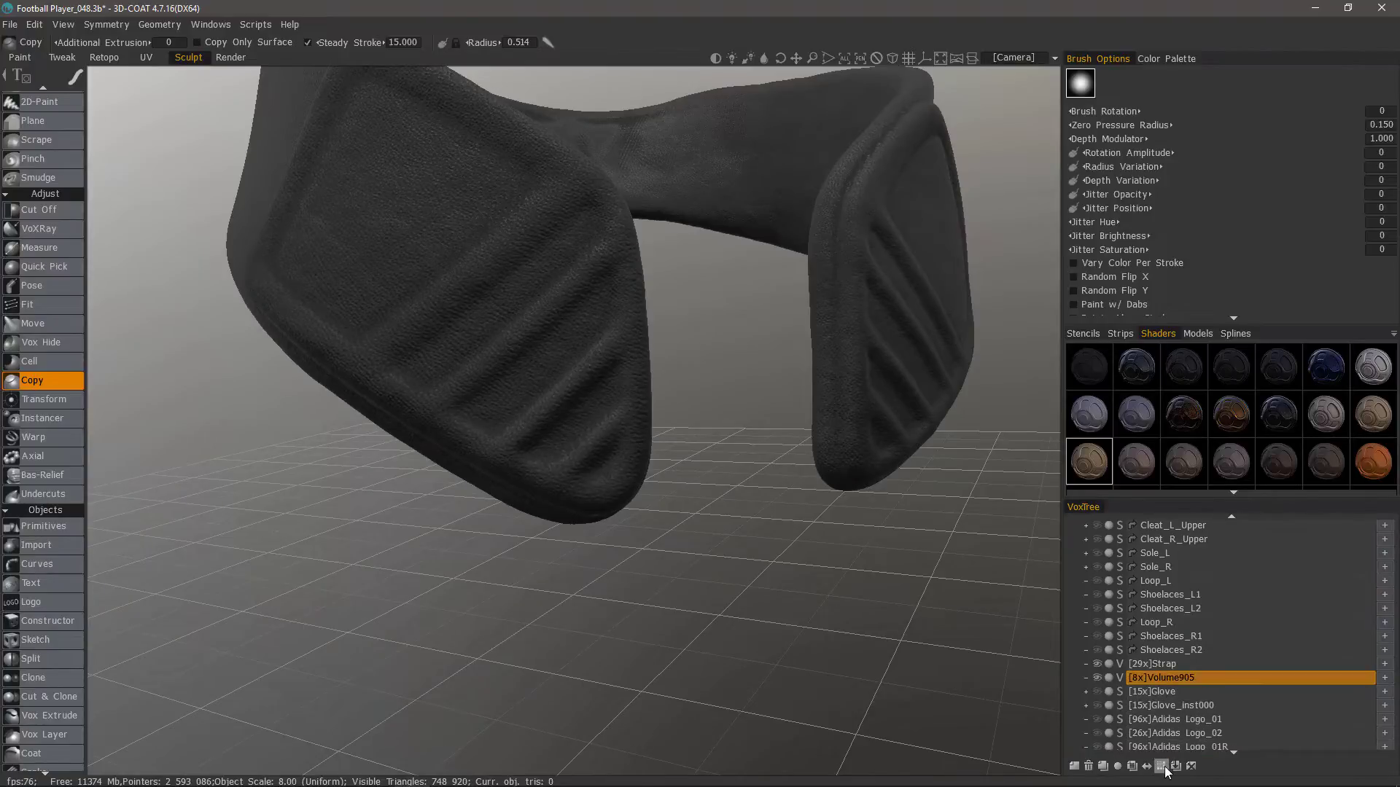
left_click(1162, 767)
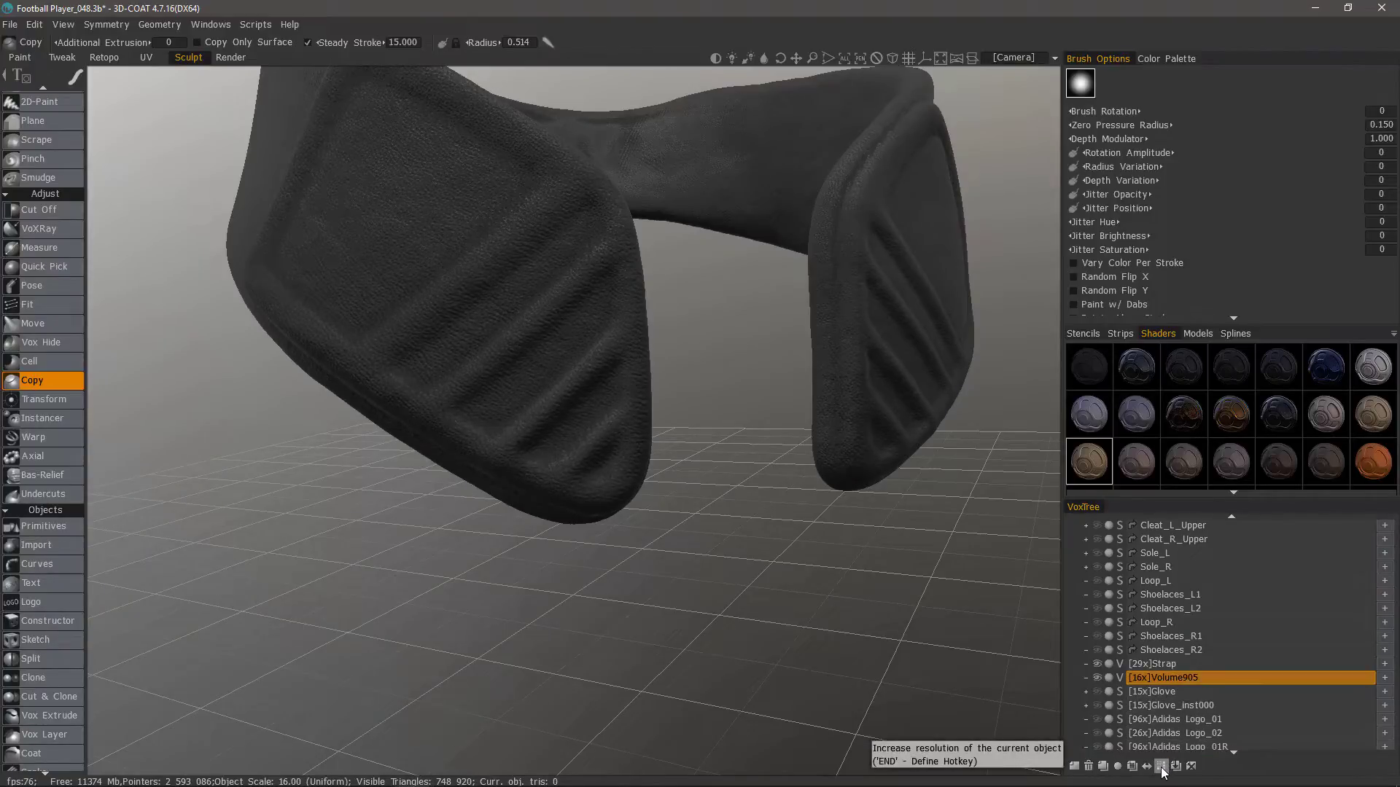
left_click(1162, 766)
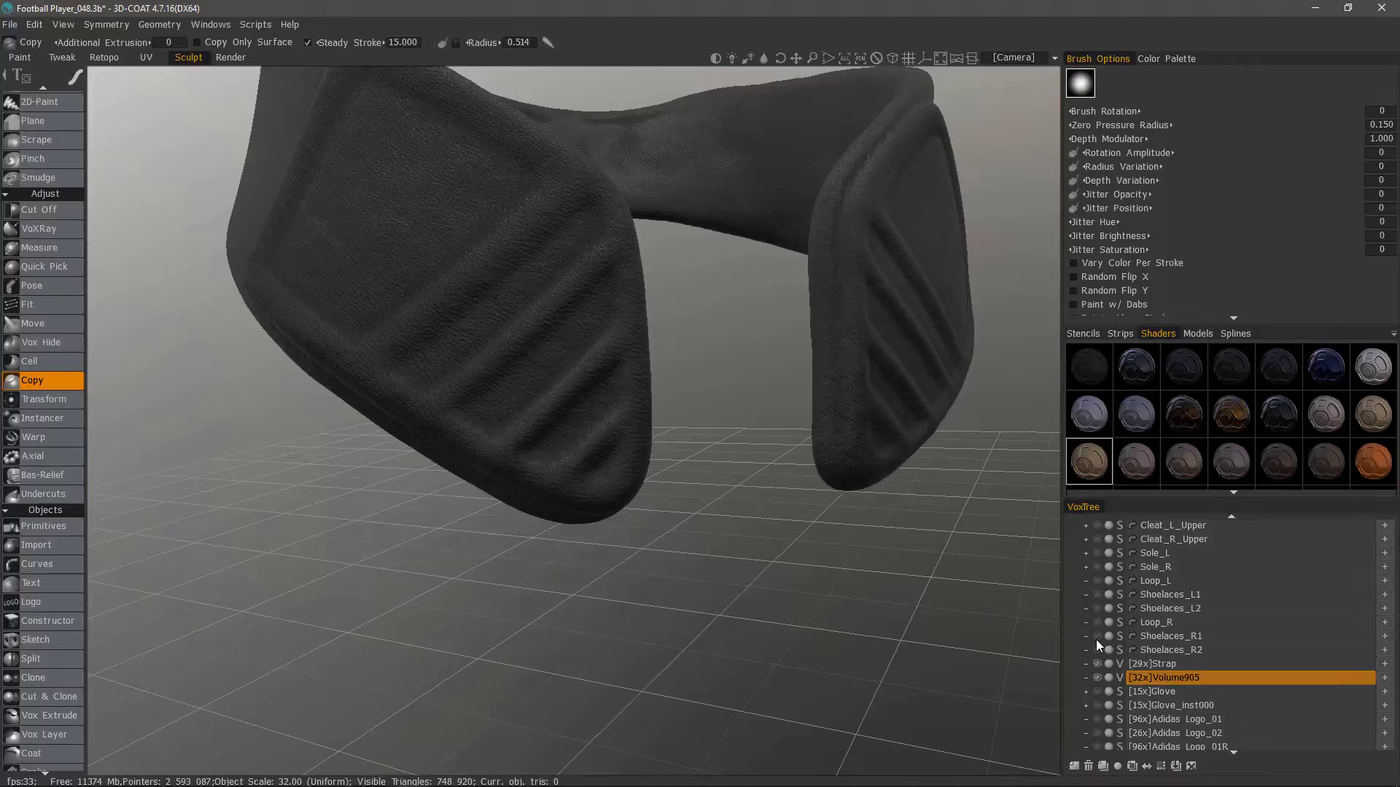
key("shift+a")
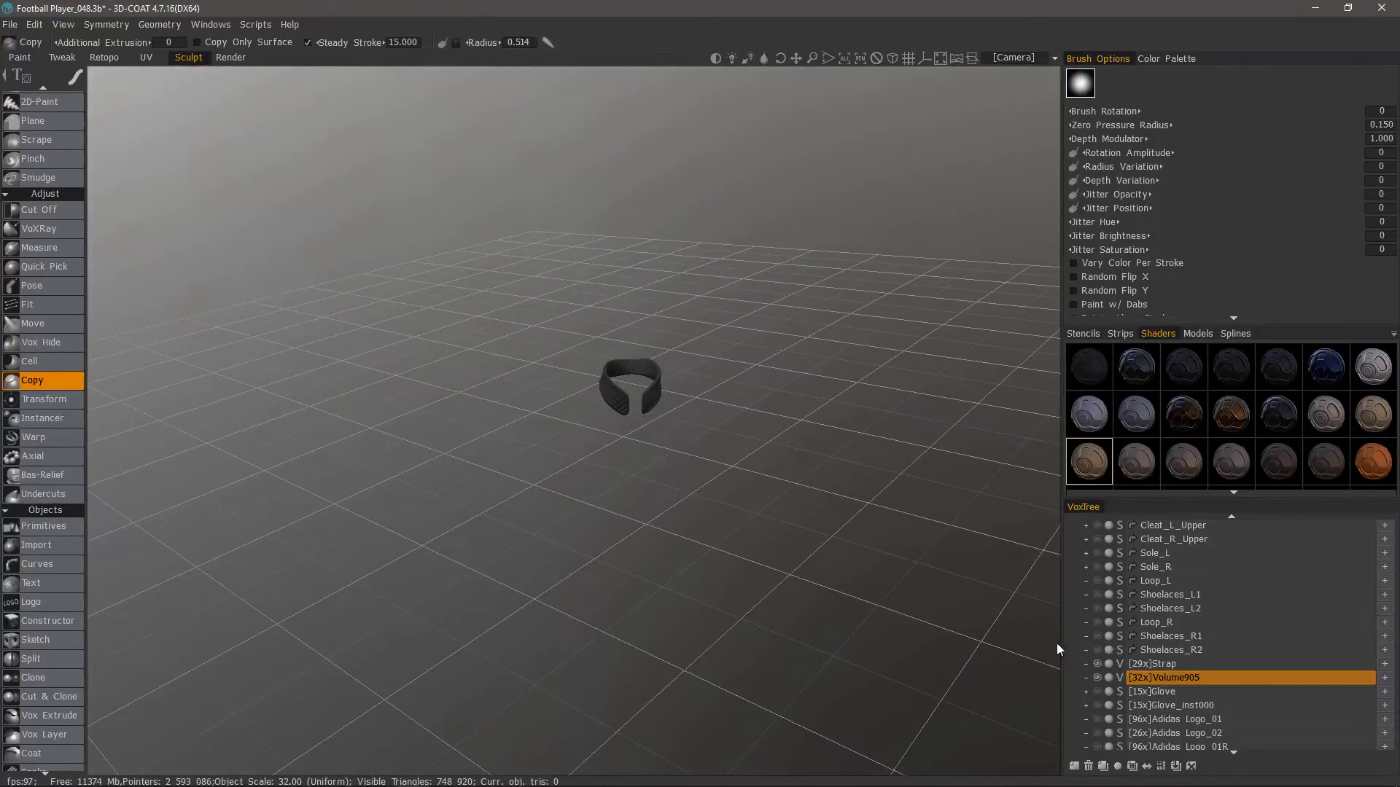
- Copy part of the strap's first raised end pad into the new volume with a brush radius of 0.514
left_click(1152, 679)
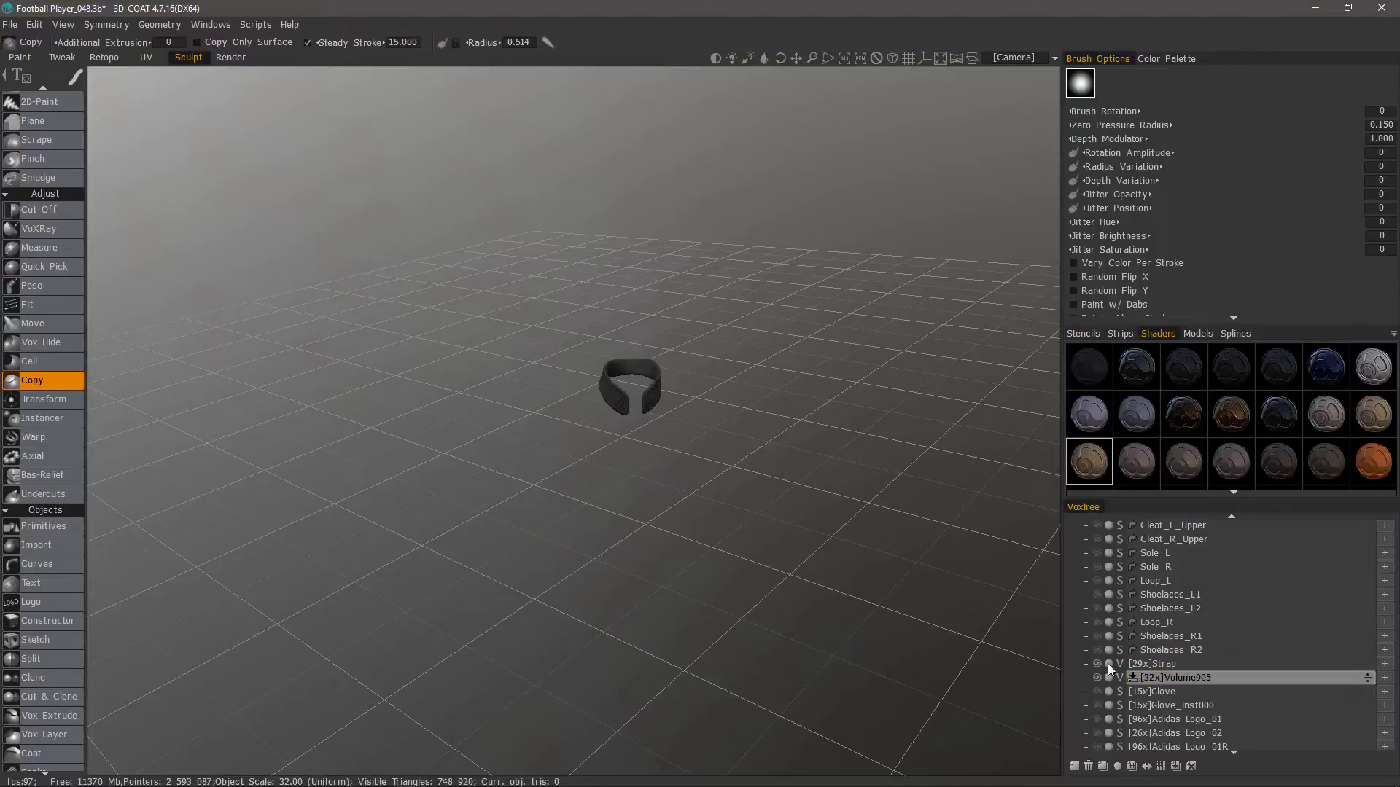
left_click_drag(693, 438, 638, 591)
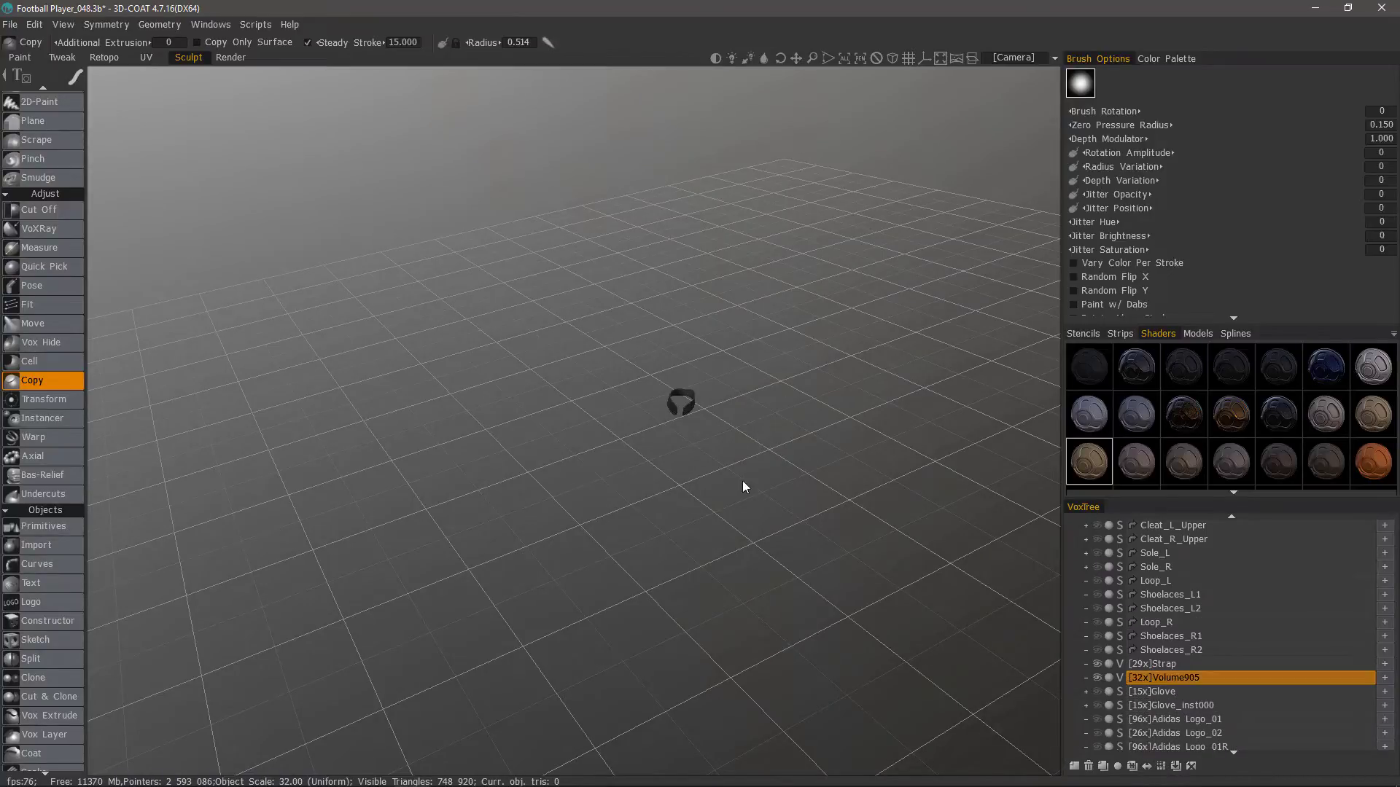
left_click_drag(605, 412, 669, 422)
right_click_drag(671, 426, 1126, 665)
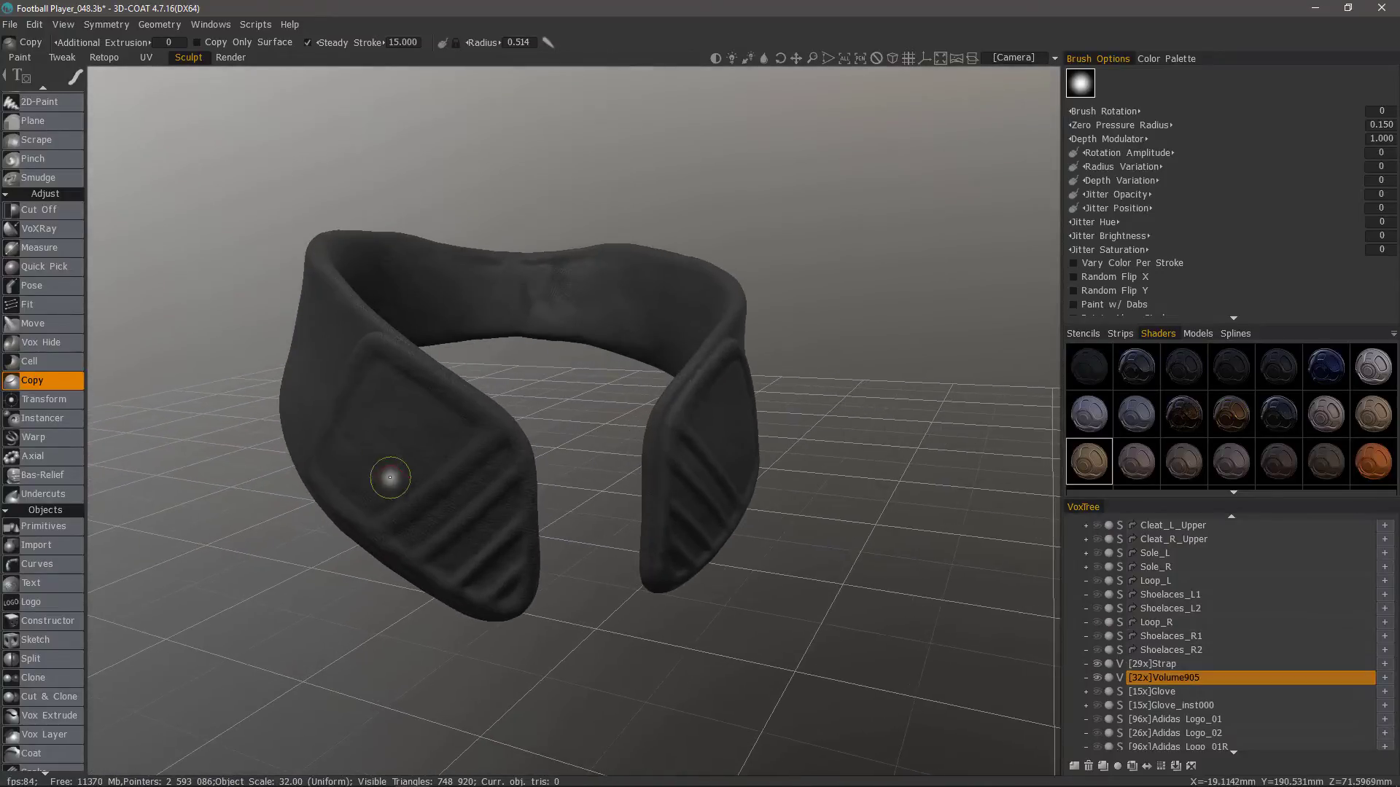
mouse_move(367, 399)
left_mouse_down("alt")
mouse_move(344, 375)
mouse_move(480, 430)
left_mouse_up("alt")
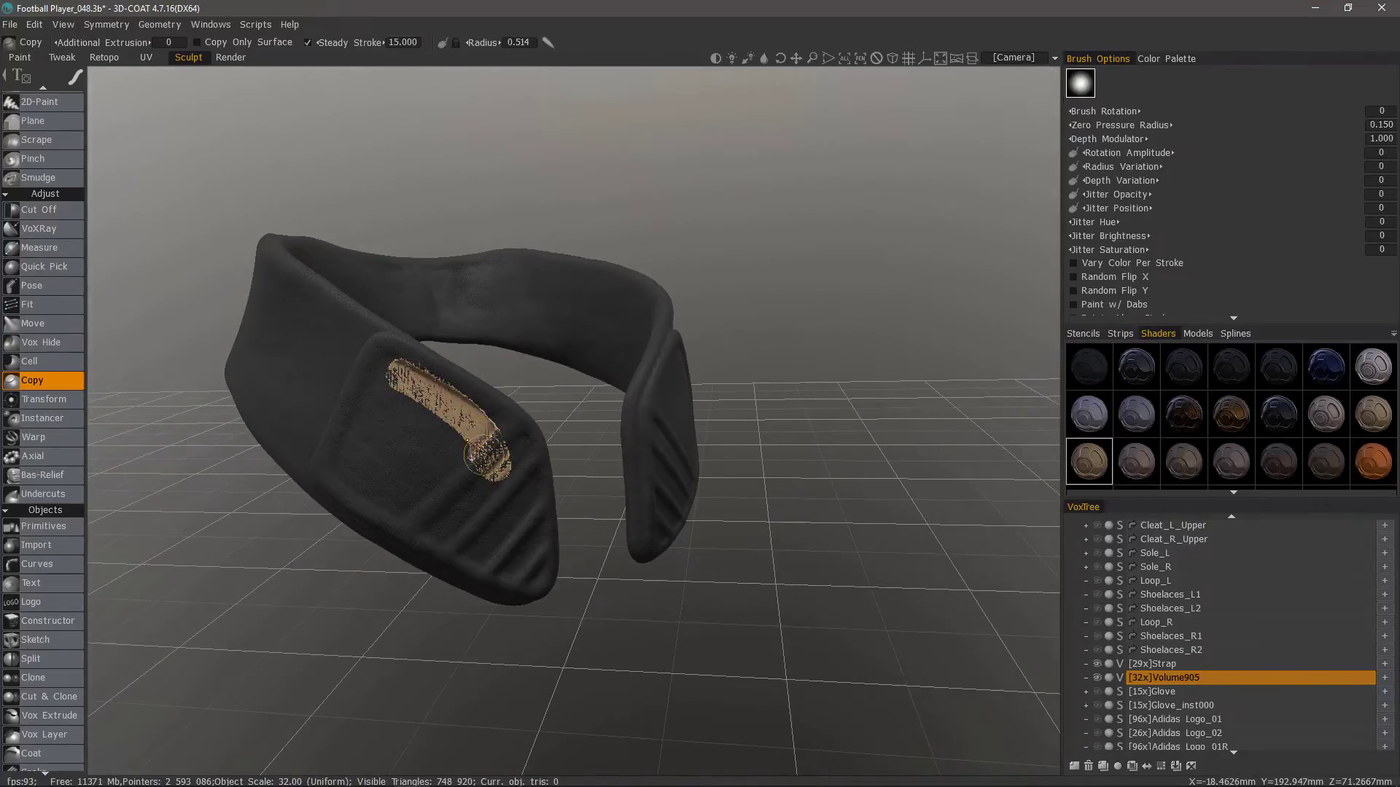
mouse_move(484, 497)
left_mouse_down()
mouse_move(389, 436)
mouse_move(368, 463)
mouse_move(480, 538)
mouse_move(503, 577)
left_mouse_up()
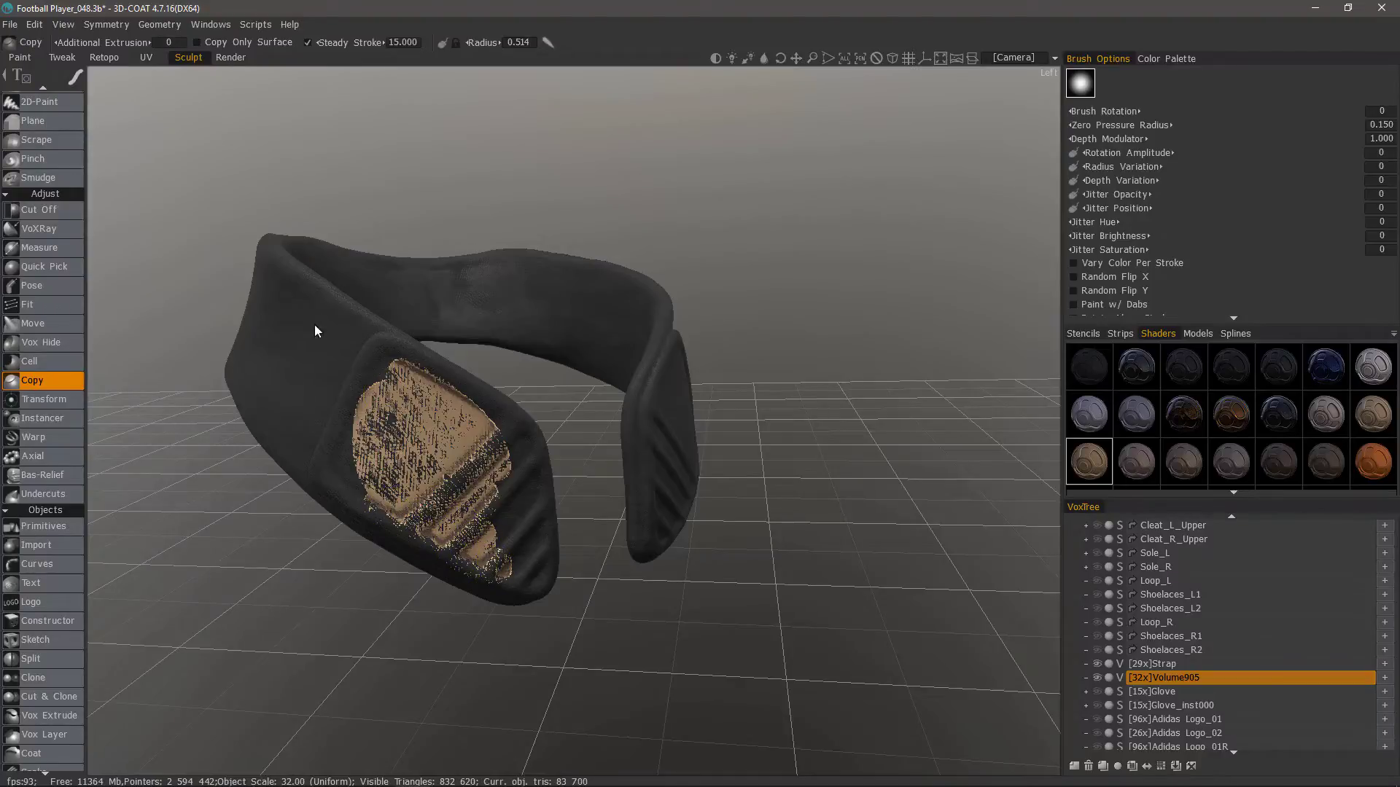
- Set the Copy tool's Additional Extrusion to 0.01 and copy a strip along the lower edge of the first pad
middle_click_drag(355, 458, 383, 226)
left_click_drag(383, 226, 384, 315, "alt")
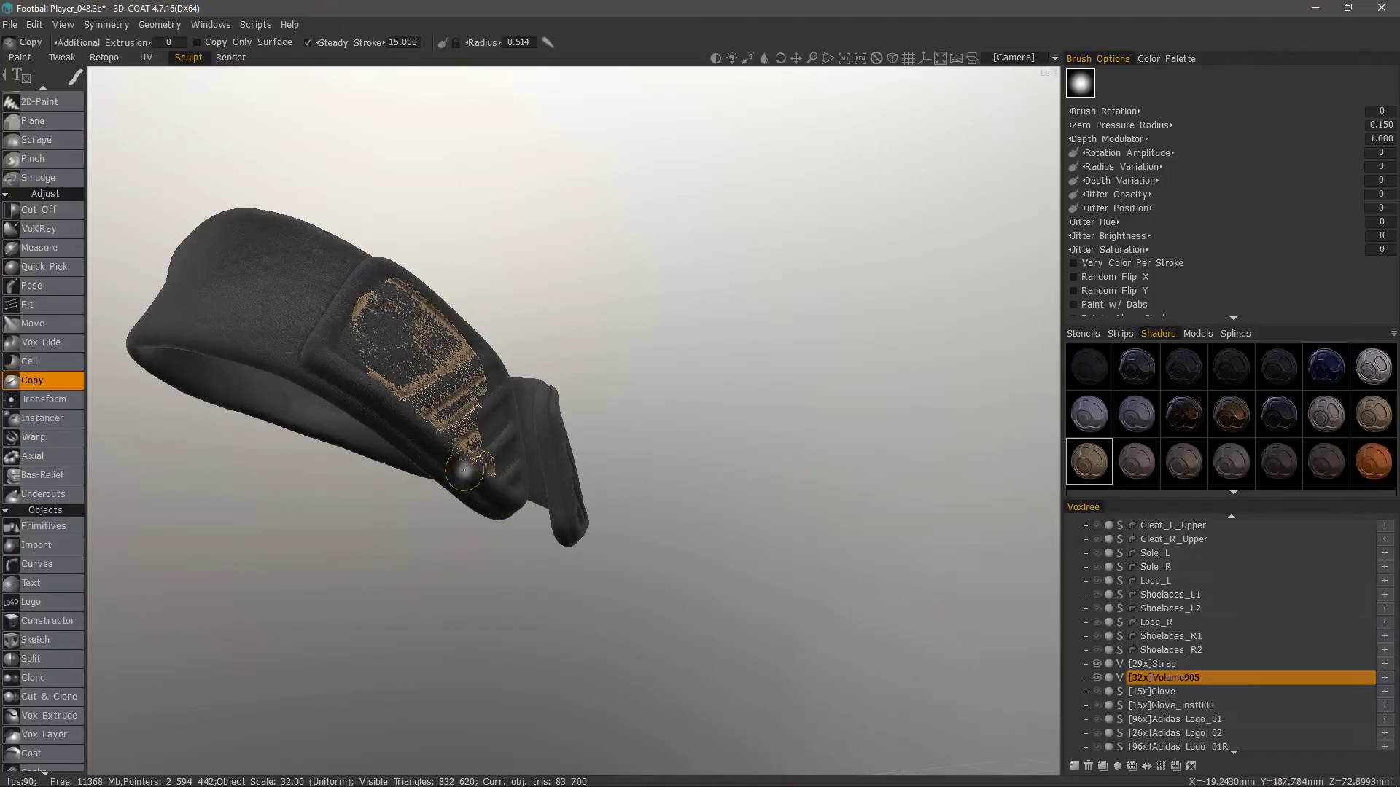
left_click(172, 43)
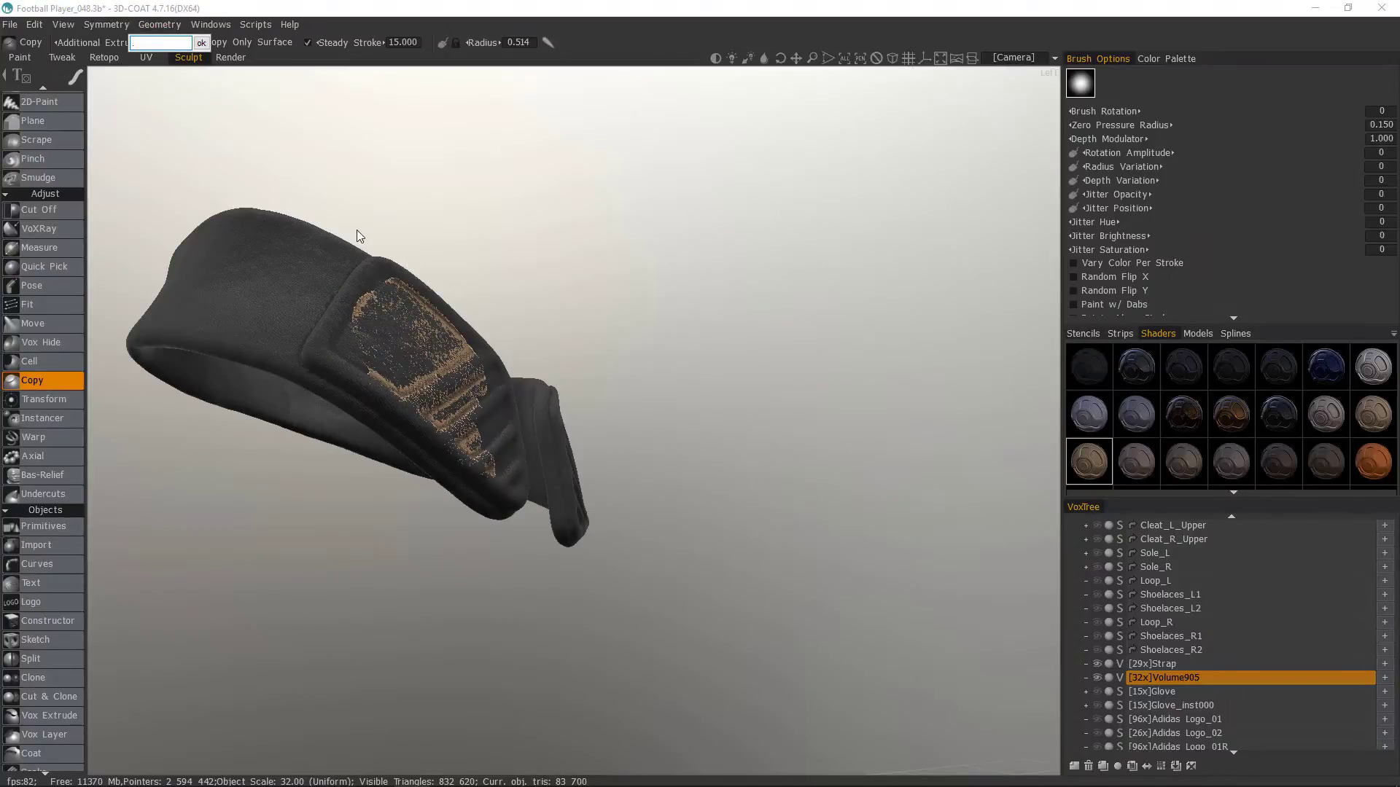
type(".01")
key("Return")
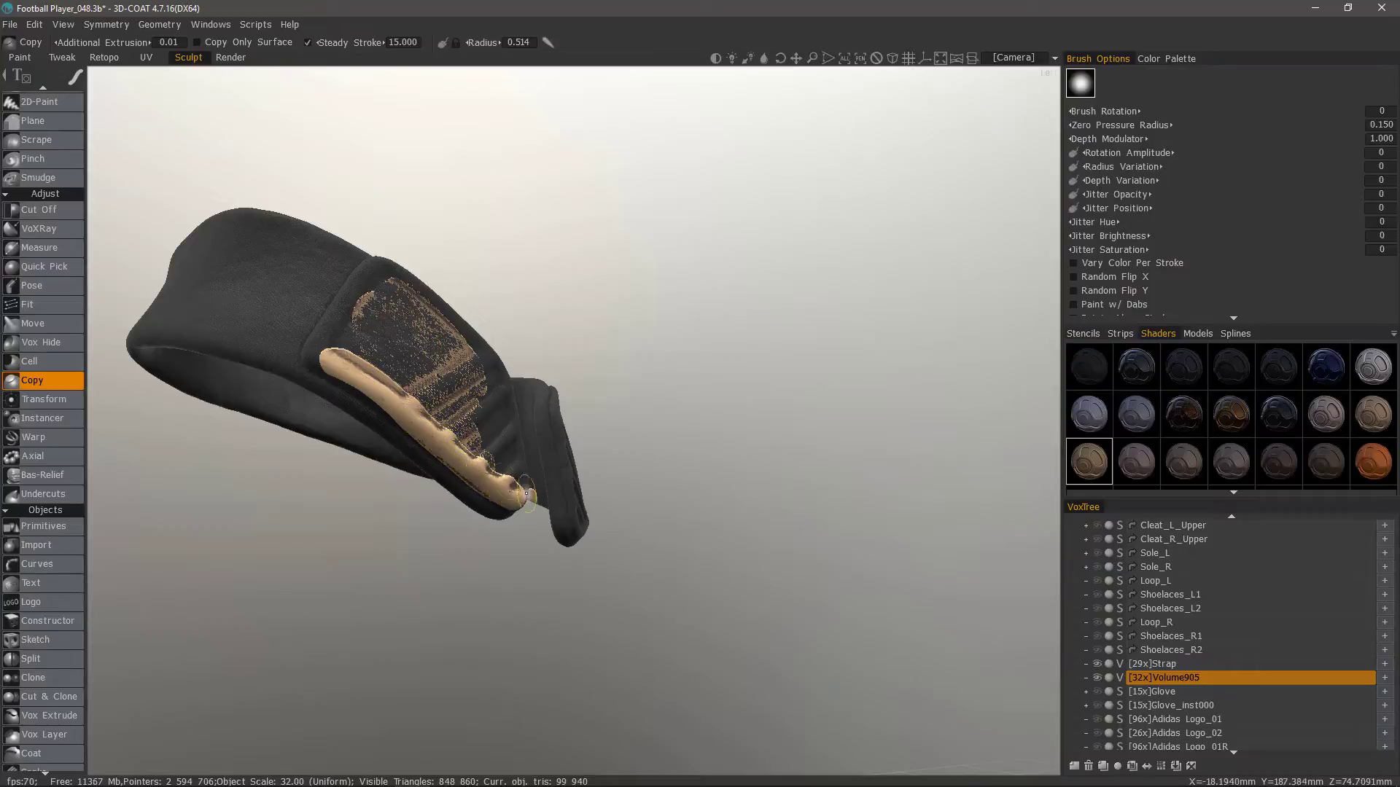
- Cut off the stray copied patch on the opposite end of the strap with a rectangular Cut Off selection
left_click_drag(430, 361, 572, 263, "alt")
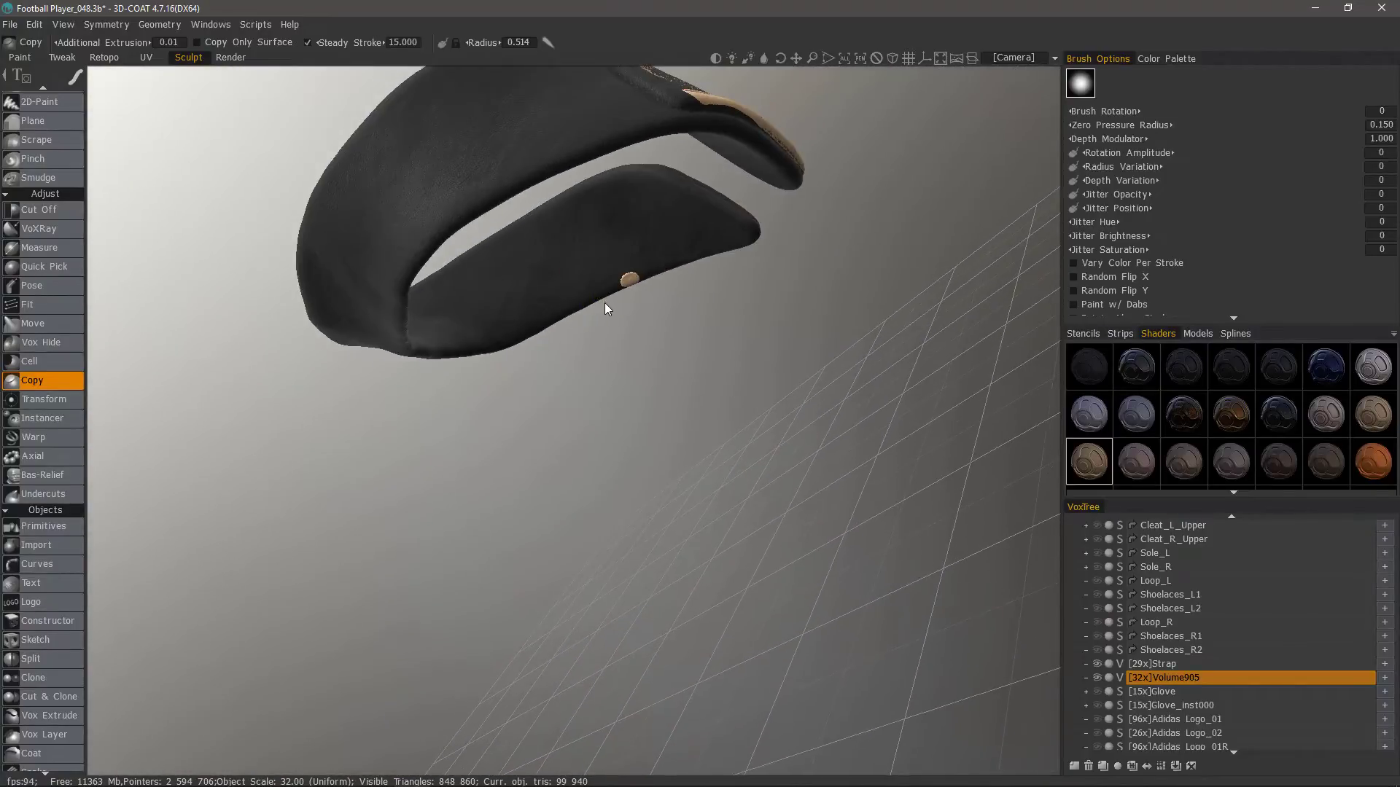
key("c")
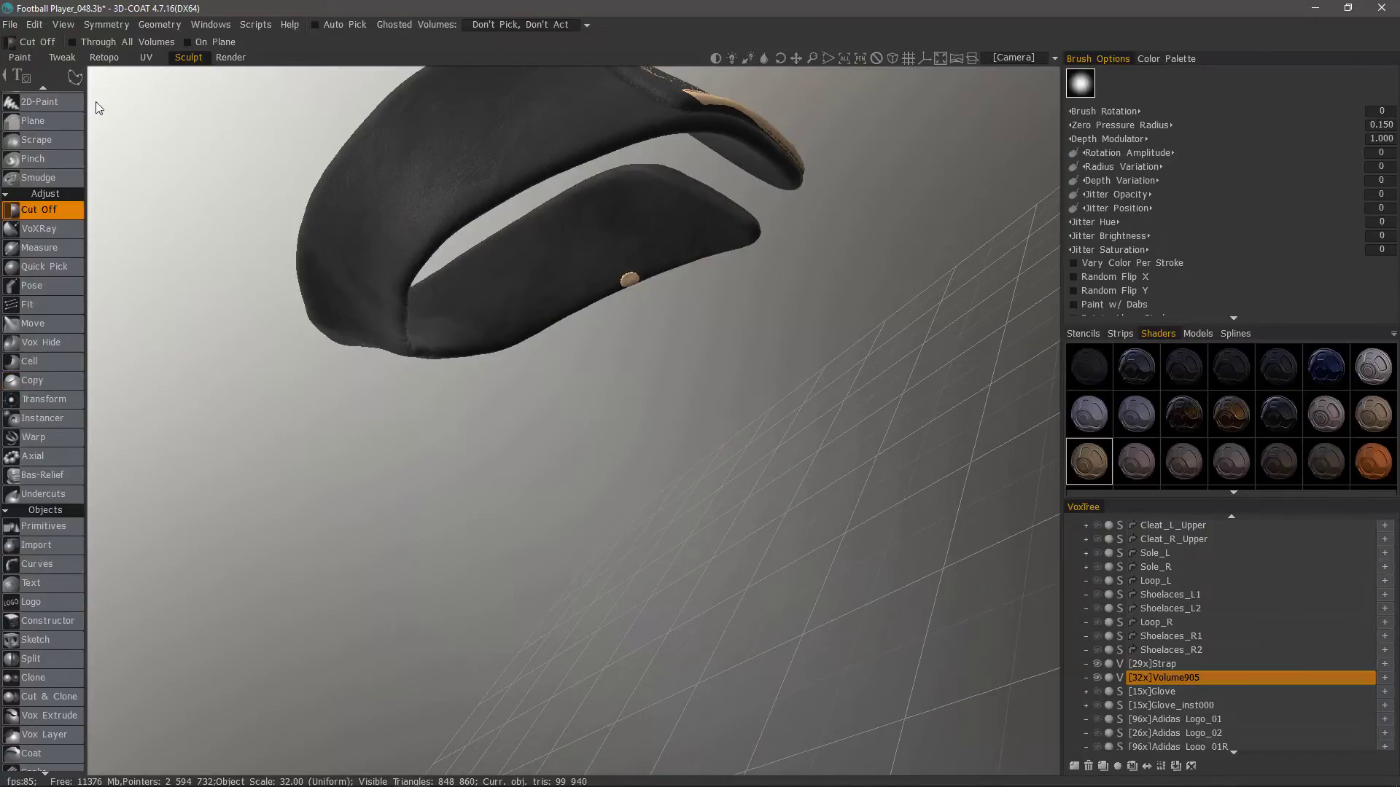
mouse_move(73, 78)
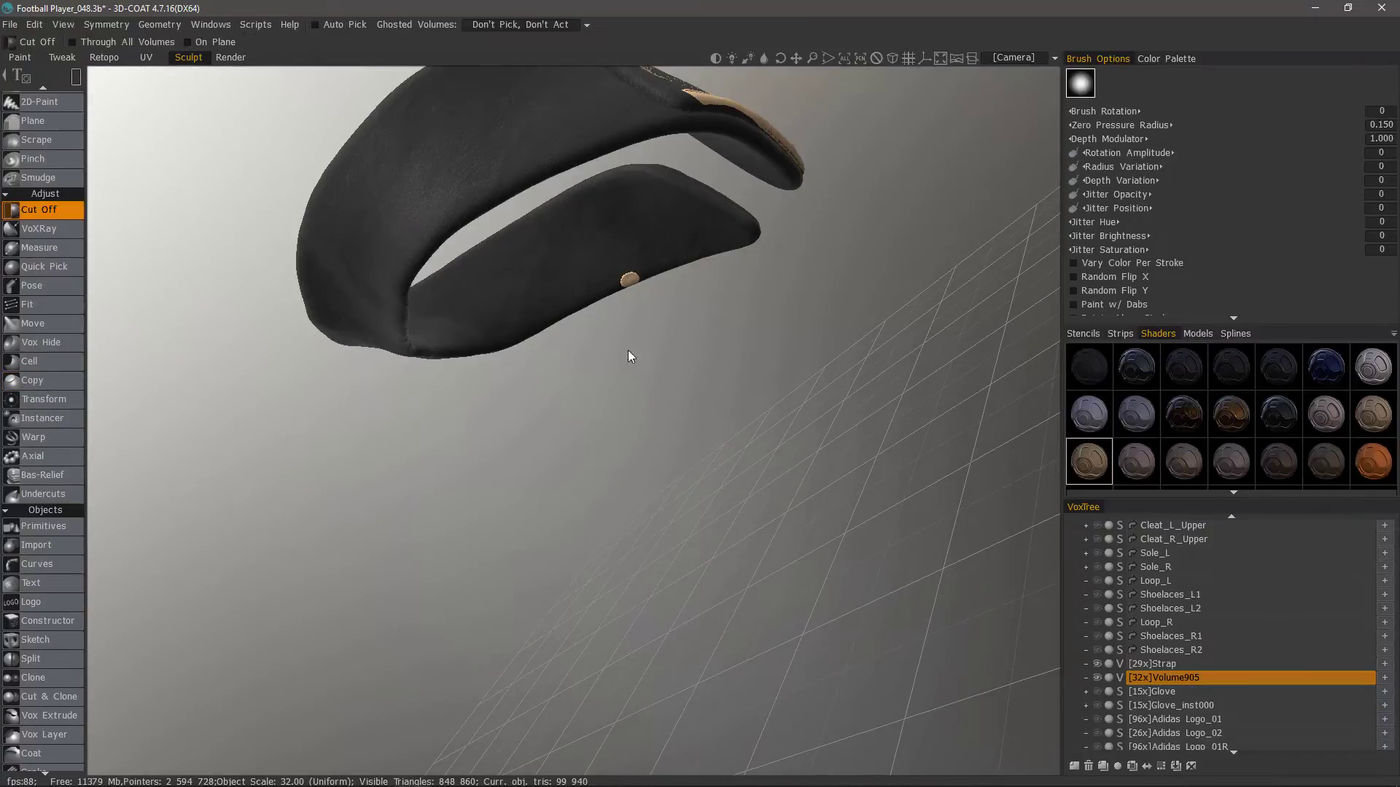
left_click_drag(624, 296, 622, 275)
left_click_drag(745, 312, 182, 361, "alt")
- Return to the Copy tool and copy a strip along the first pad's rear edge with a radius of 0.420
left_click(57, 379)
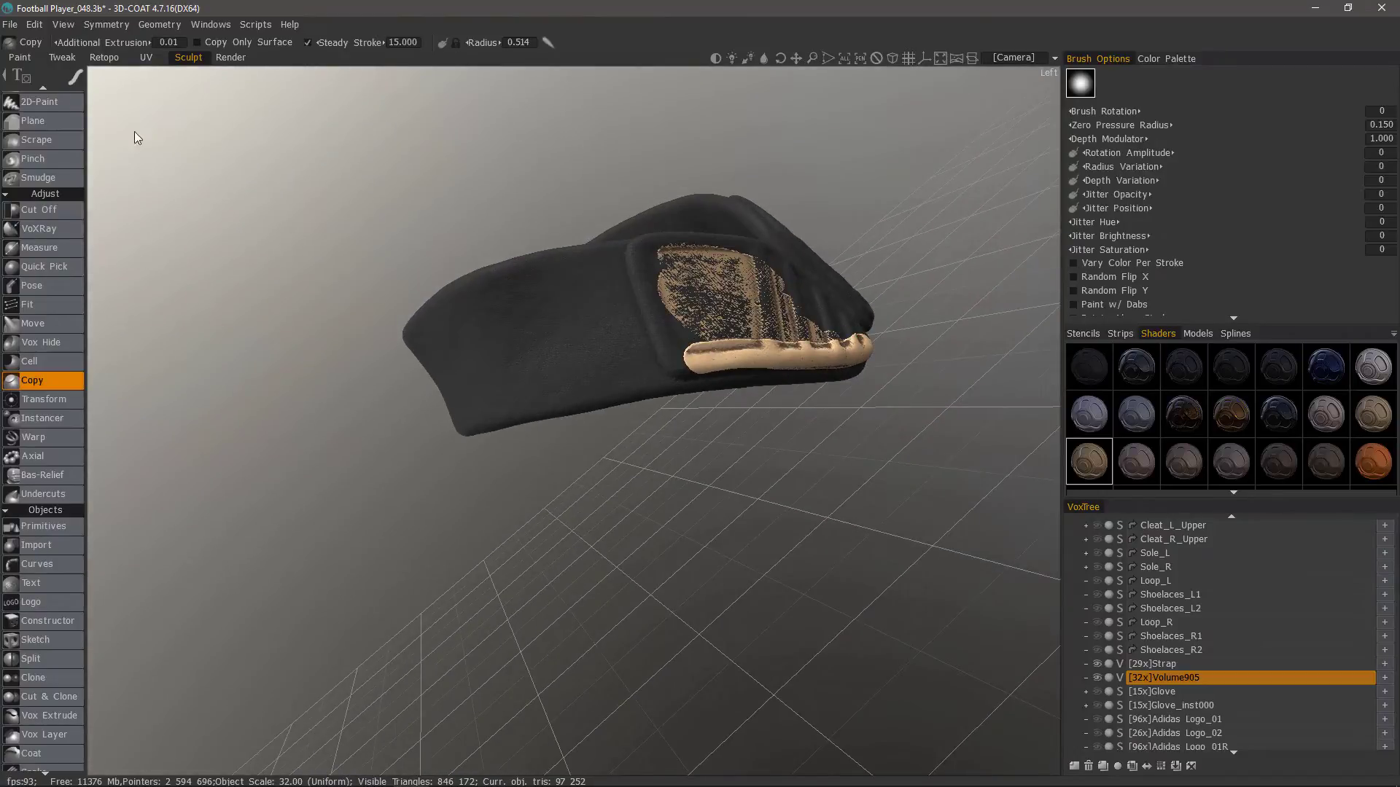
mouse_move(73, 72)
middle_click_drag(440, 186, 379, 212, "alt")
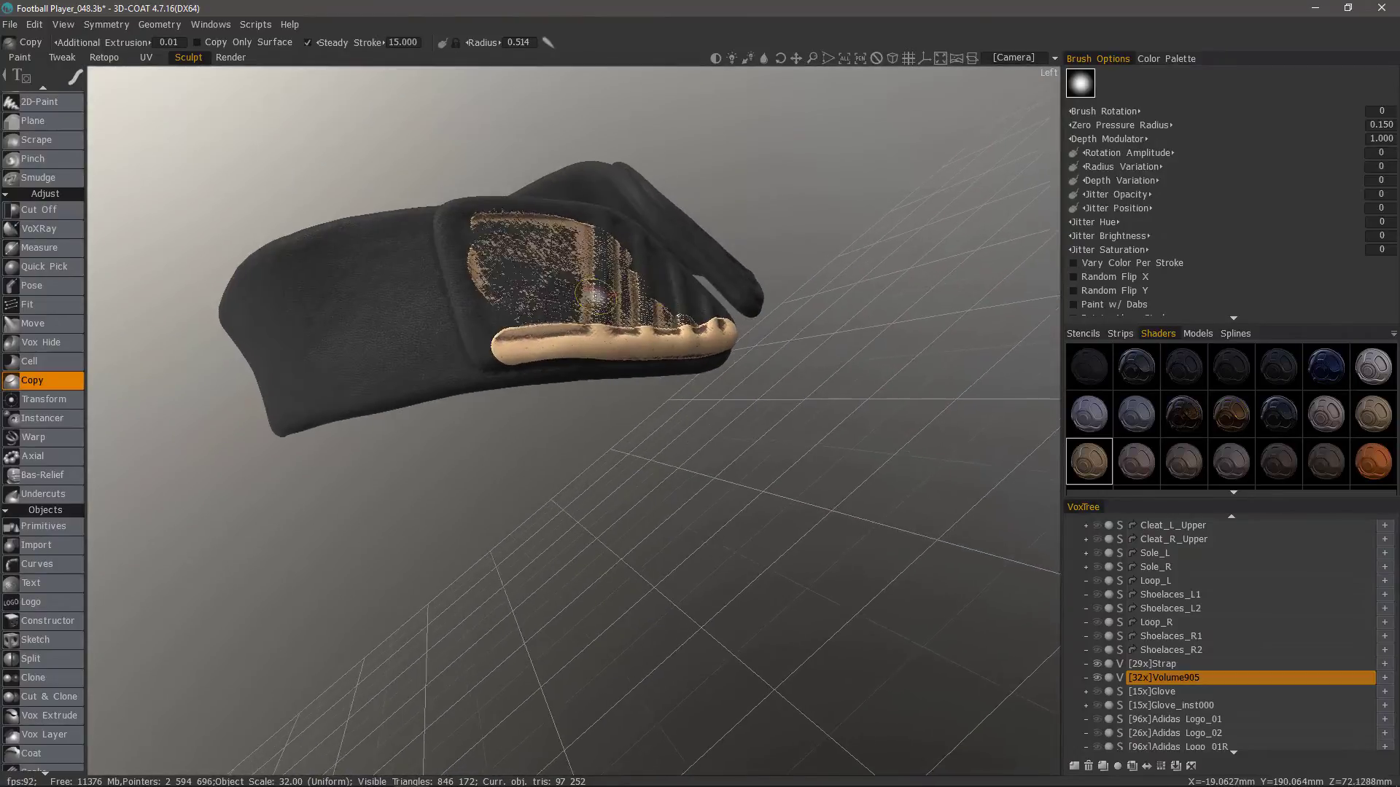
right_click_drag(379, 211, 438, 241, "alt")
left_click_drag(438, 241, 543, 265, "alt")
right_click_drag(544, 266, 510, 263, "alt")
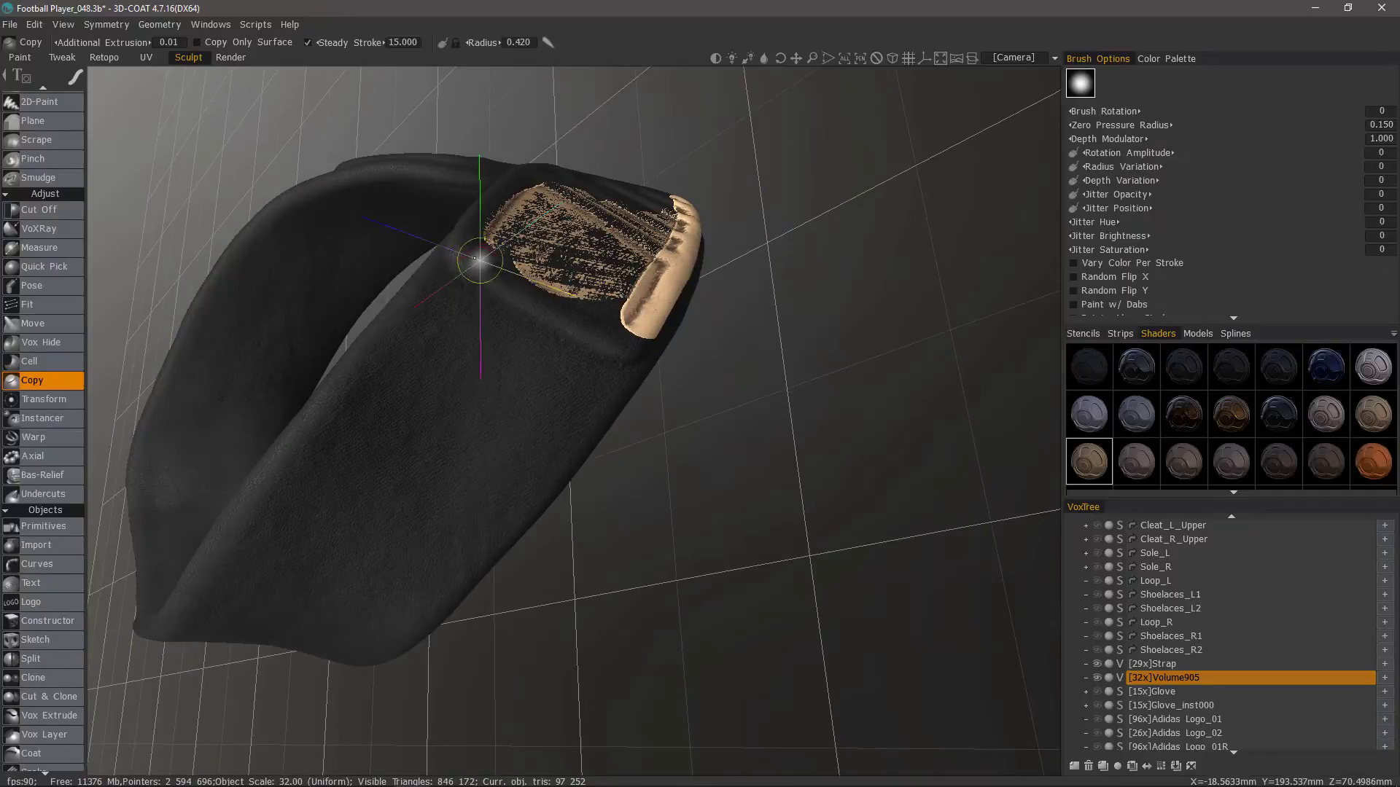
left_click_drag(462, 249, 610, 337)
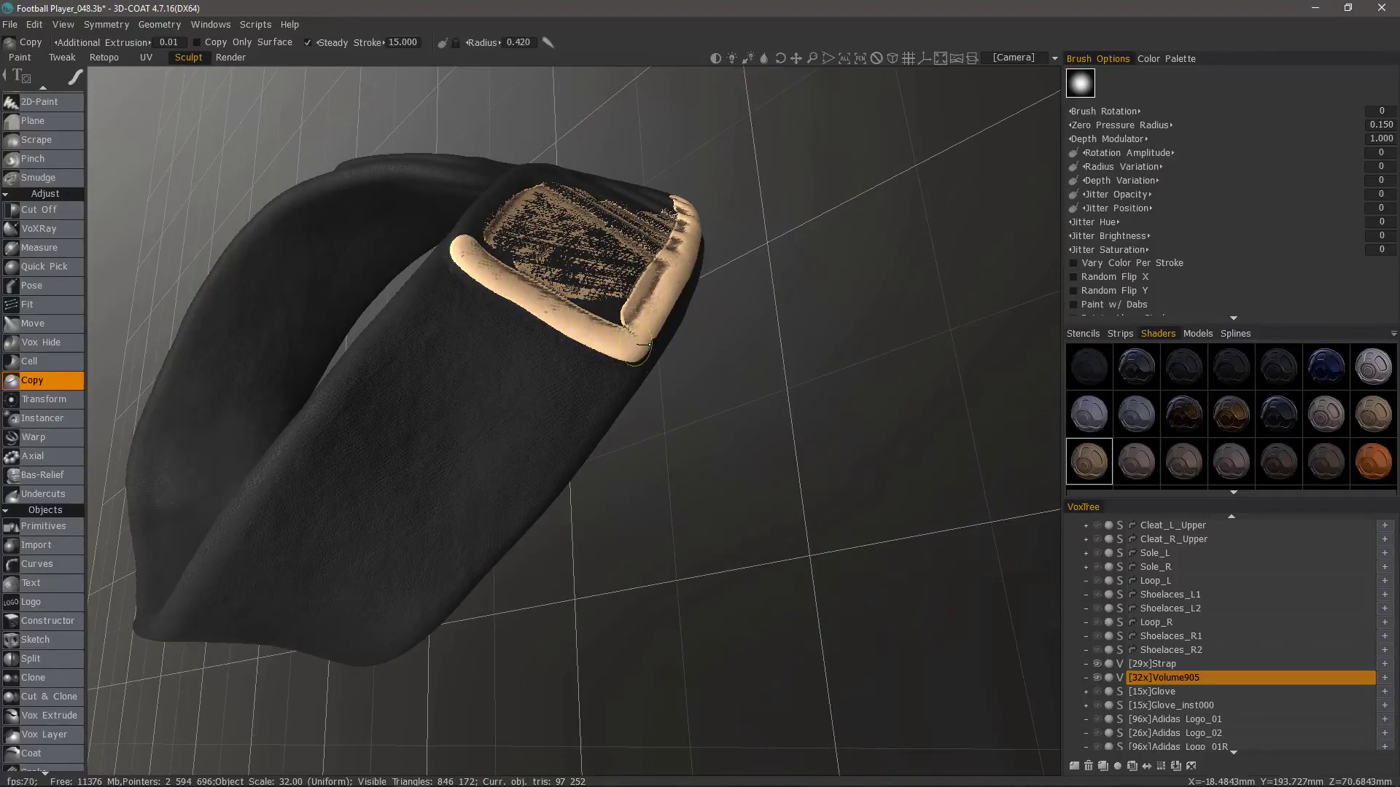
- Copy strips along the remaining edges of the first pad to close its border, and copy part of its interior
left_click_drag(523, 301, 387, 290, "alt")
right_click_drag(387, 291, 368, 165, "alt")
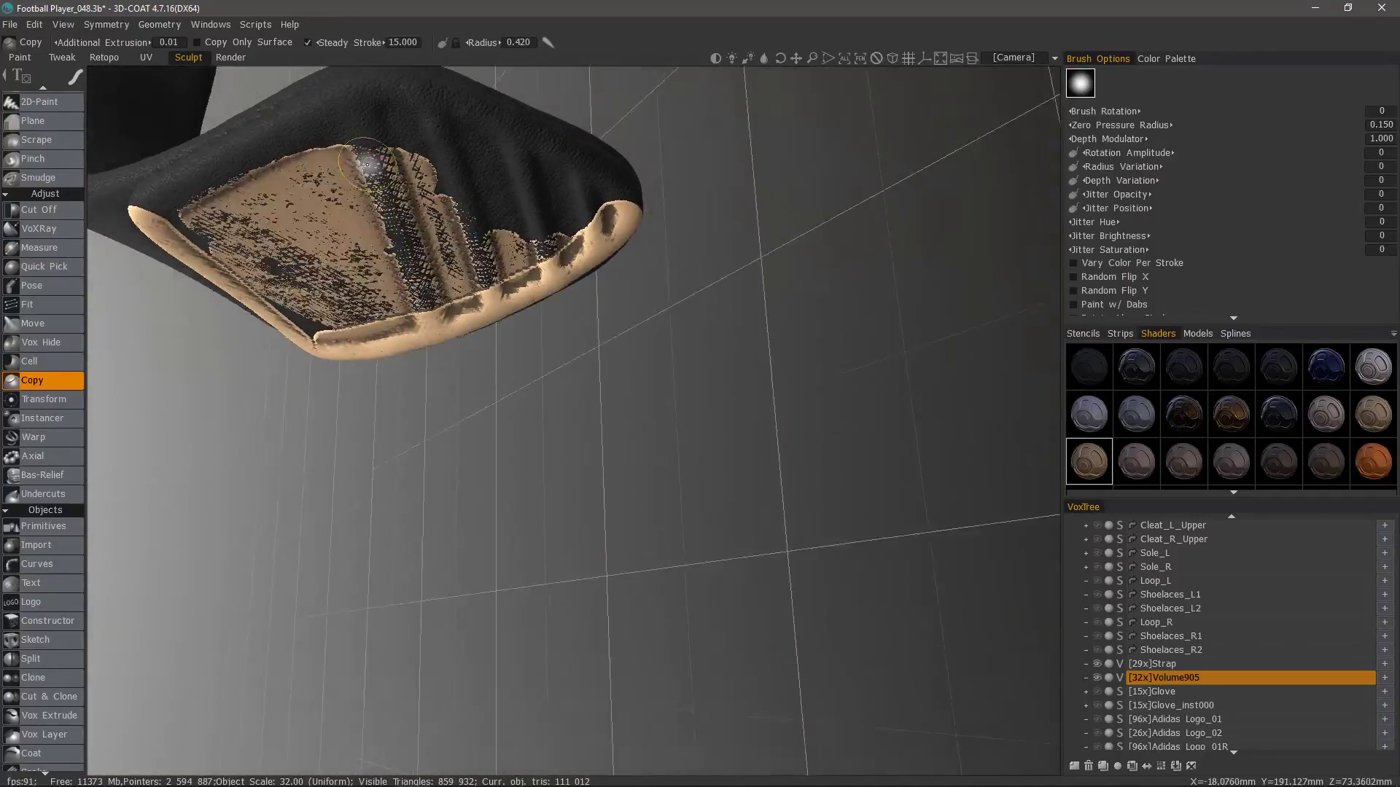
left_click_drag(368, 165, 371, 132, "alt")
mouse_move(156, 186)
left_mouse_down()
mouse_move(395, 96)
mouse_move(516, 127)
mouse_move(626, 196)
left_mouse_up()
mouse_move(487, 209)
left_mouse_down("alt")
mouse_move(634, 211)
mouse_move(677, 247)
mouse_move(693, 139)
left_mouse_up("alt")
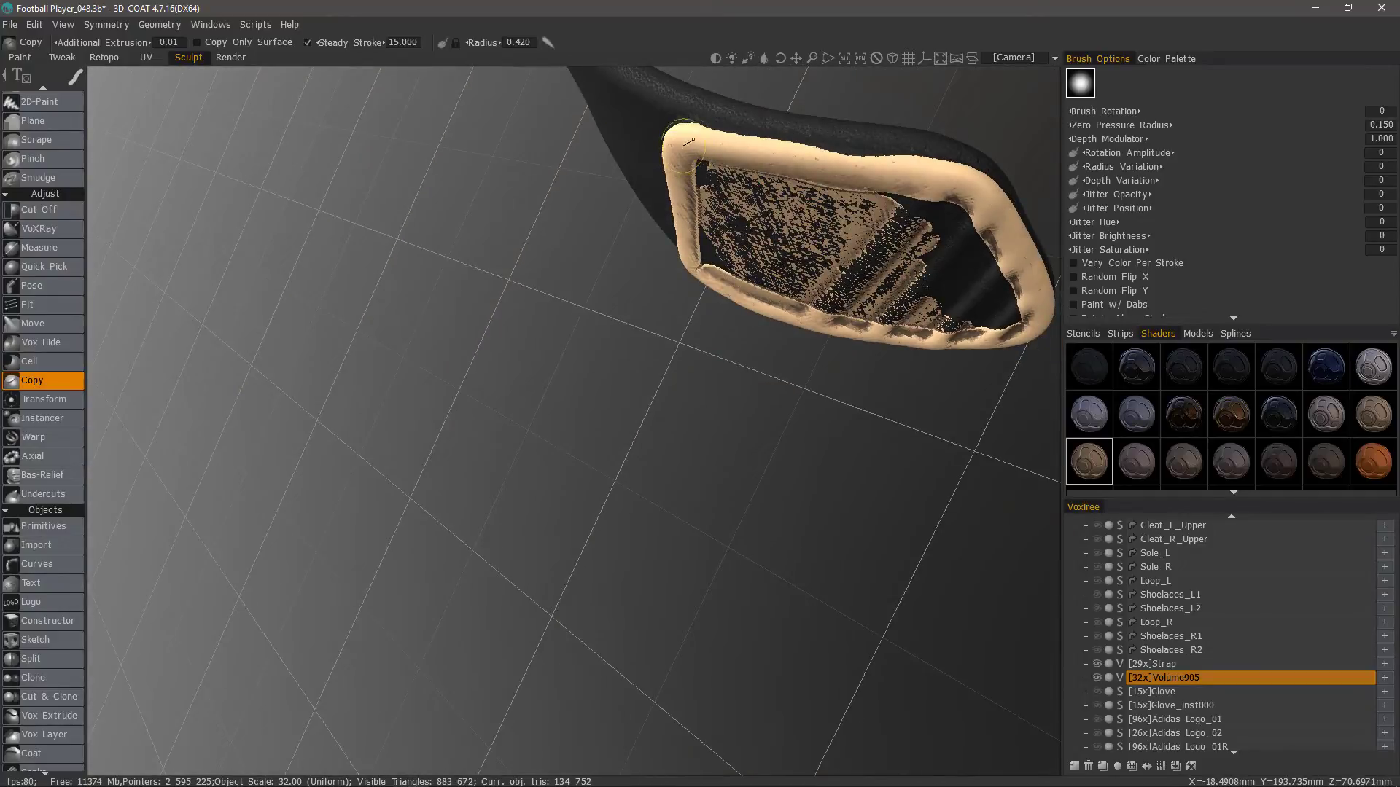
mouse_move(923, 180)
left_mouse_down()
mouse_move(984, 244)
mouse_move(773, 188)
left_mouse_up()
- Copy strips along the two long edges of the second strap pad with a radius of 0.420
mouse_move(773, 188)
left_mouse_down("alt")
mouse_move(584, 292)
mouse_move(681, 172)
left_mouse_up("alt")
right_click_drag(681, 172, 729, 88, "alt")
left_click_drag(591, 207, 646, 157, "alt")
left_click_drag(510, 261, 394, 279, "alt")
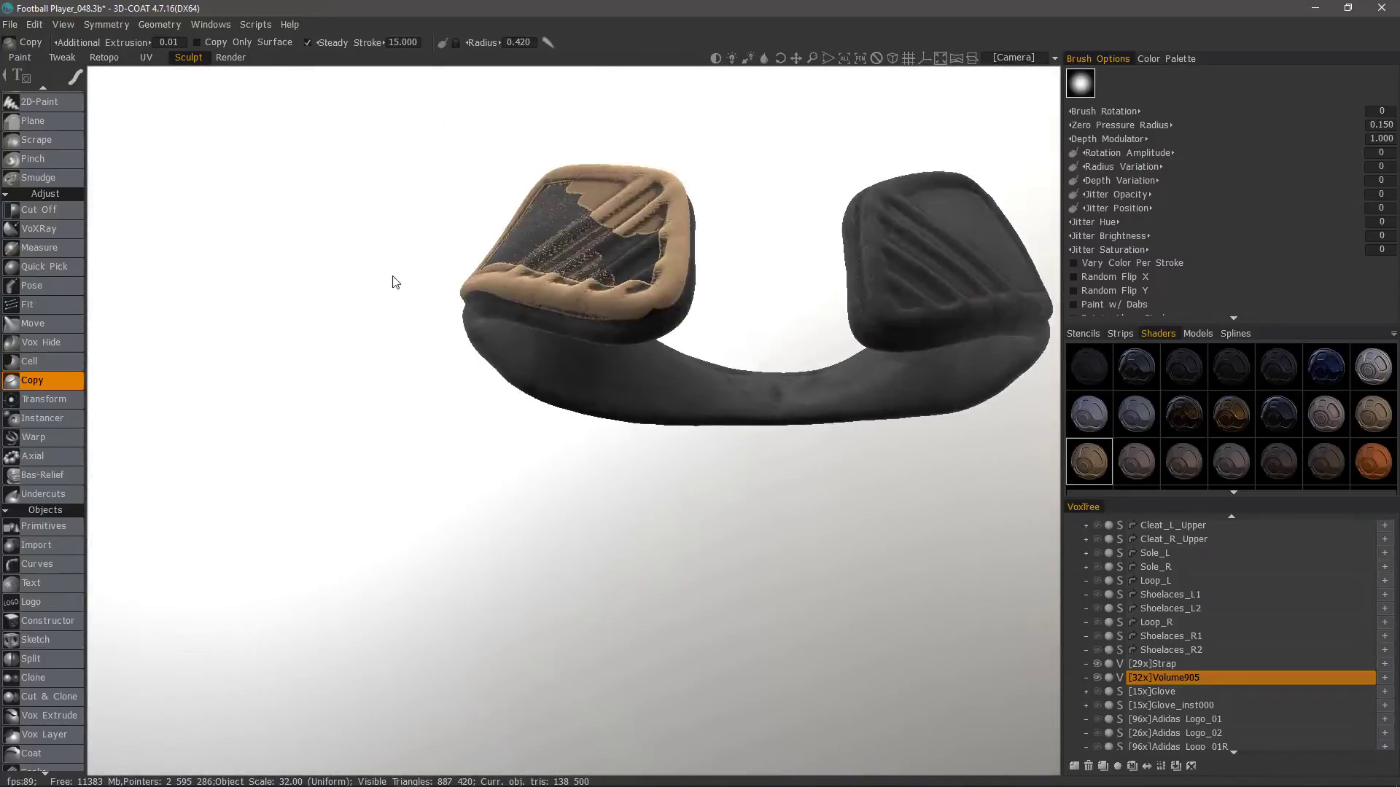
right_click_drag(393, 279, 729, 197, "alt")
mouse_move(667, 200)
left_mouse_down("alt")
mouse_move(517, 243)
mouse_move(579, 275)
left_mouse_up("alt")
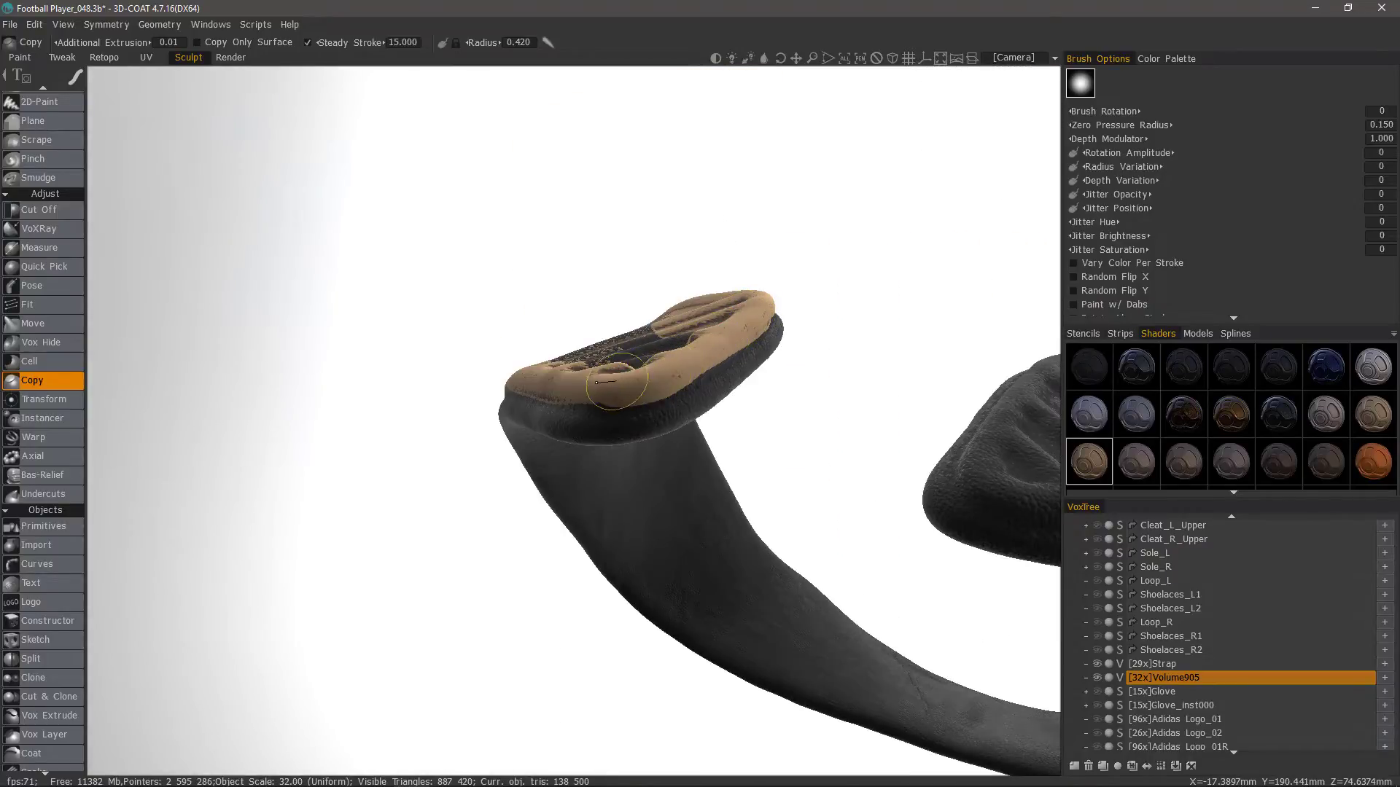
left_click_drag(559, 382, 459, 385, "alt")
mouse_move(538, 496)
left_mouse_down()
mouse_move(906, 572)
mouse_move(970, 609)
mouse_move(581, 472)
mouse_move(685, 184)
mouse_move(710, 195)
mouse_move(565, 377)
left_mouse_up()
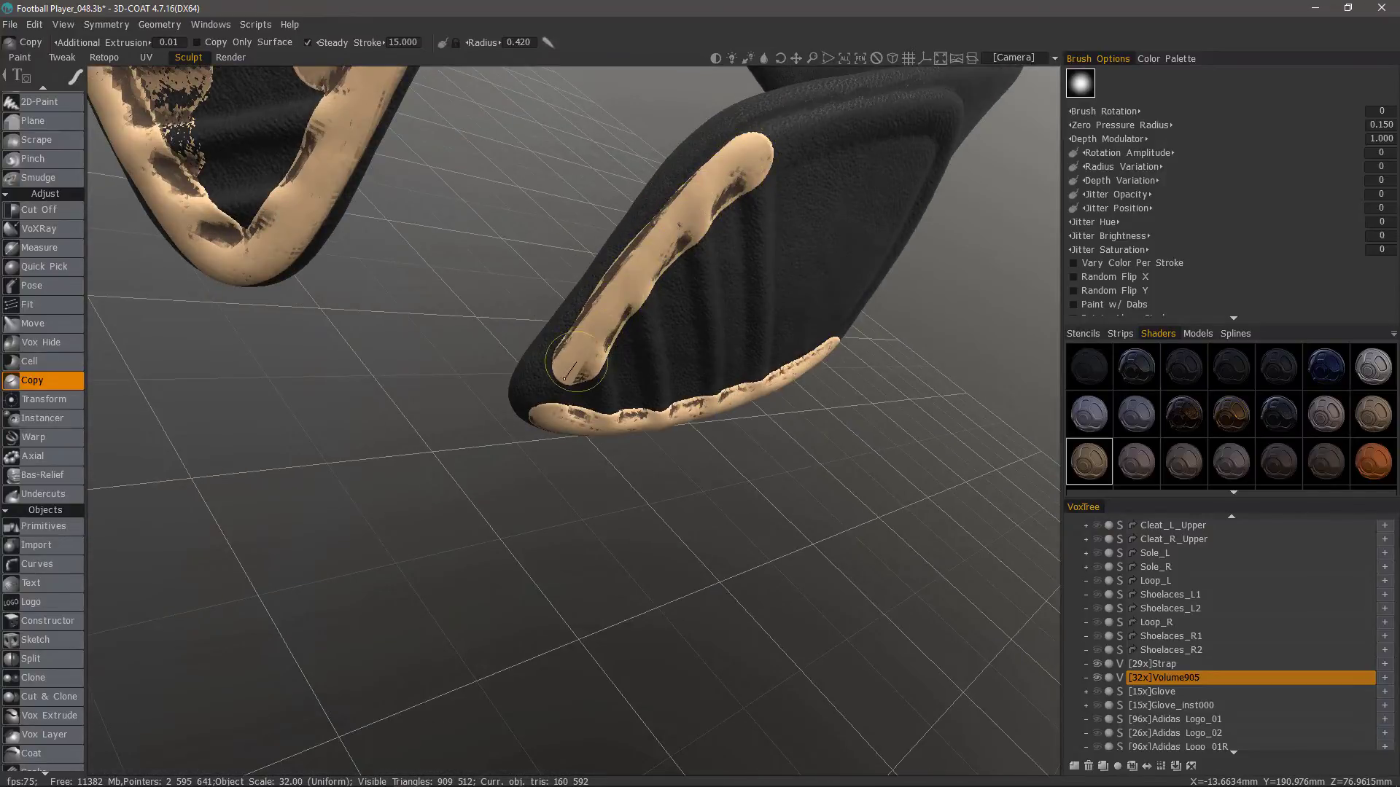
- Close the second pad's border by copying strips along its remaining edges and corners
mouse_move(602, 211)
left_mouse_down("alt")
mouse_move(465, 366)
mouse_move(542, 312)
mouse_move(698, 373)
left_mouse_up("alt")
mouse_move(699, 373)
left_mouse_down("alt")
mouse_move(751, 392)
mouse_move(458, 253)
left_mouse_up("alt")
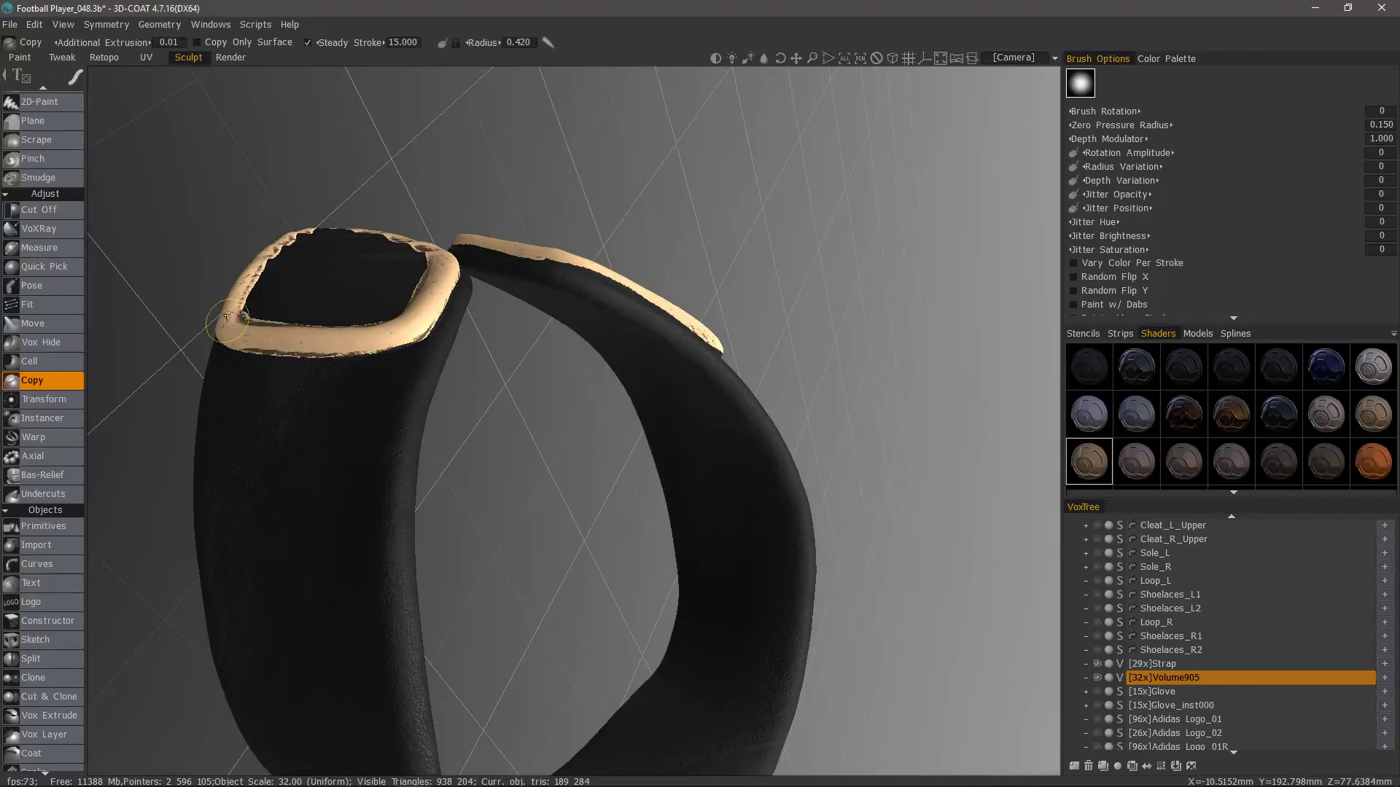
left_click_drag(225, 318, 250, 325)
- Examine the copied borders on both strap pads from several angles
right_click_drag(336, 308, 359, 326, "alt")
left_click_drag(359, 325, 487, 343, "alt")
middle_click_drag(487, 343, 589, 384, "alt")
left_click_drag(589, 384, 650, 387, "alt")
right_click_drag(650, 387, 520, 320, "alt")
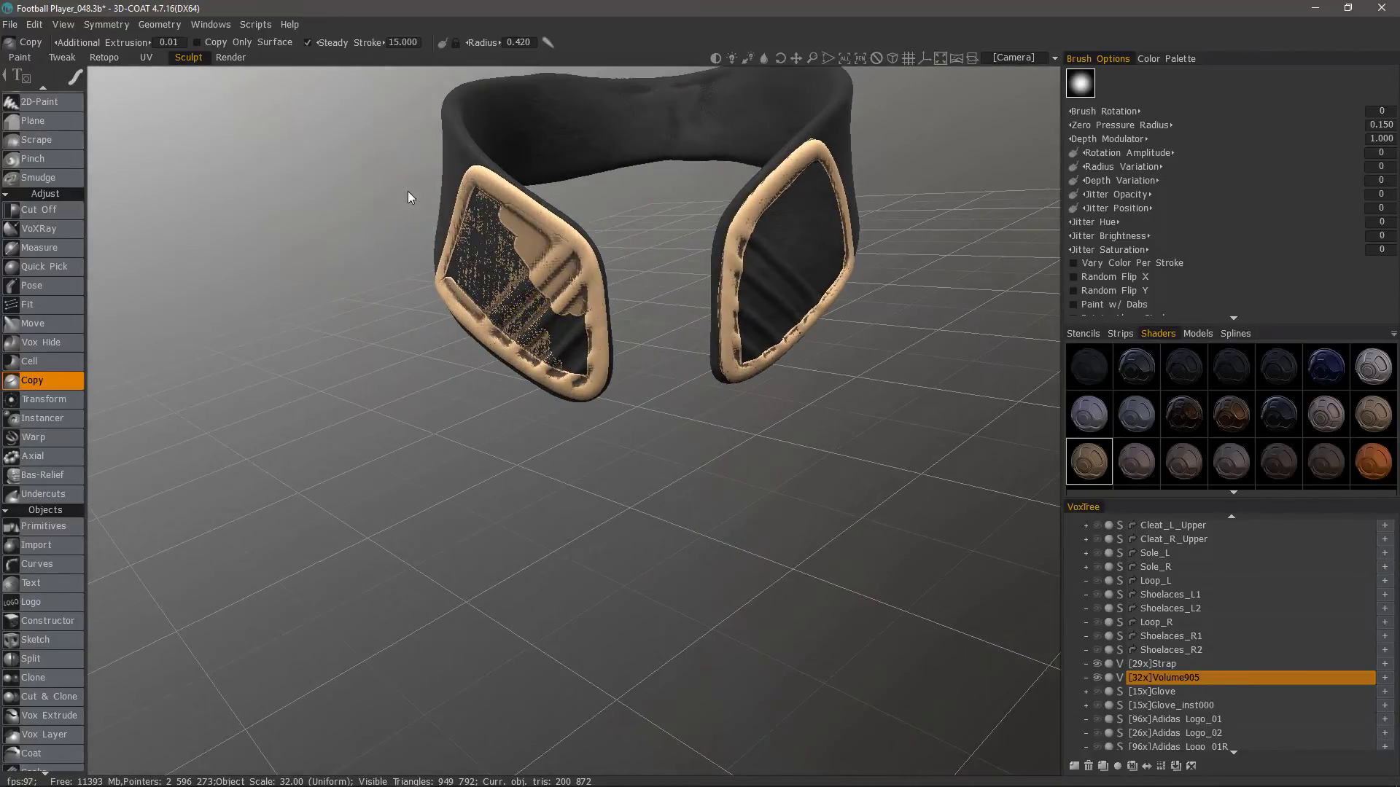
left_click_drag(535, 299, 671, 168, "alt")
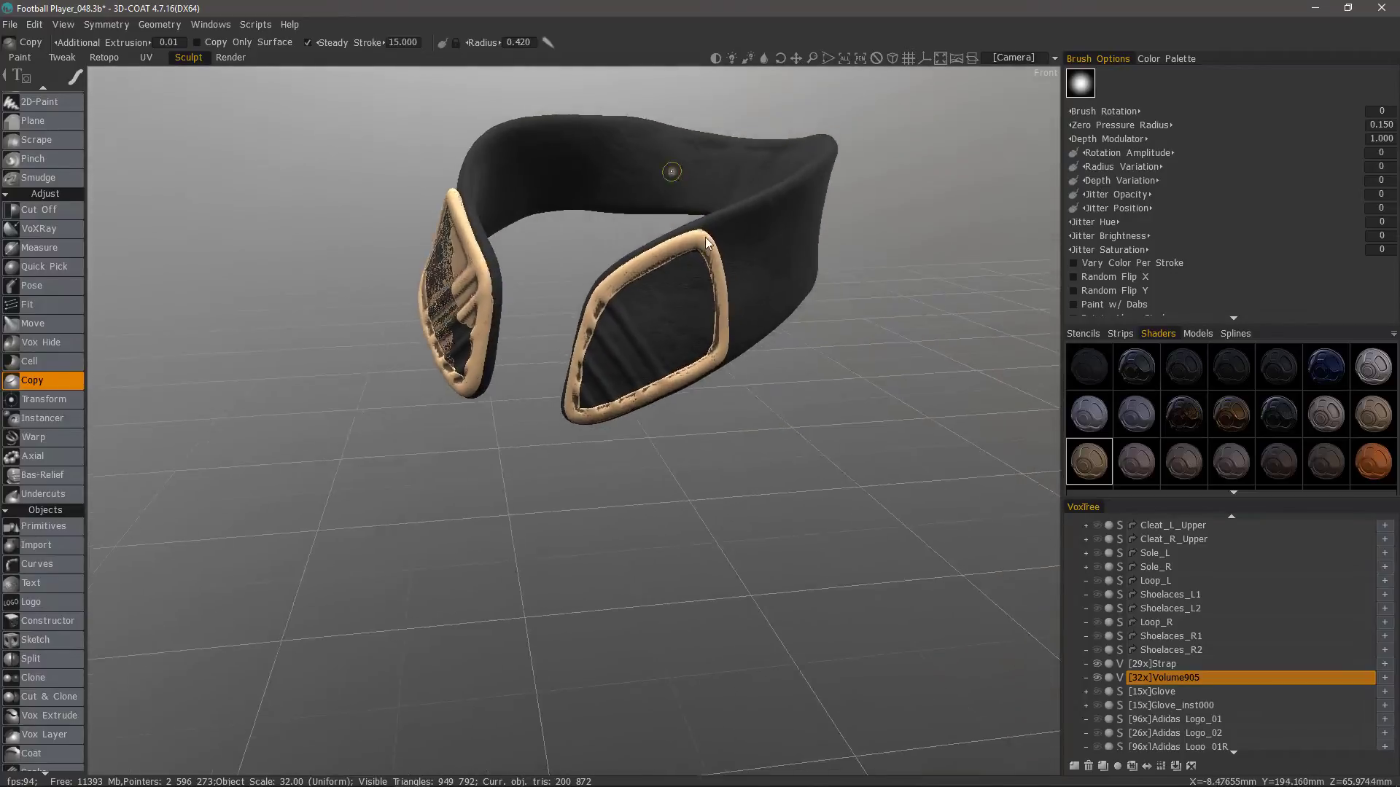
middle_click_drag(672, 168, 682, 413, "alt")
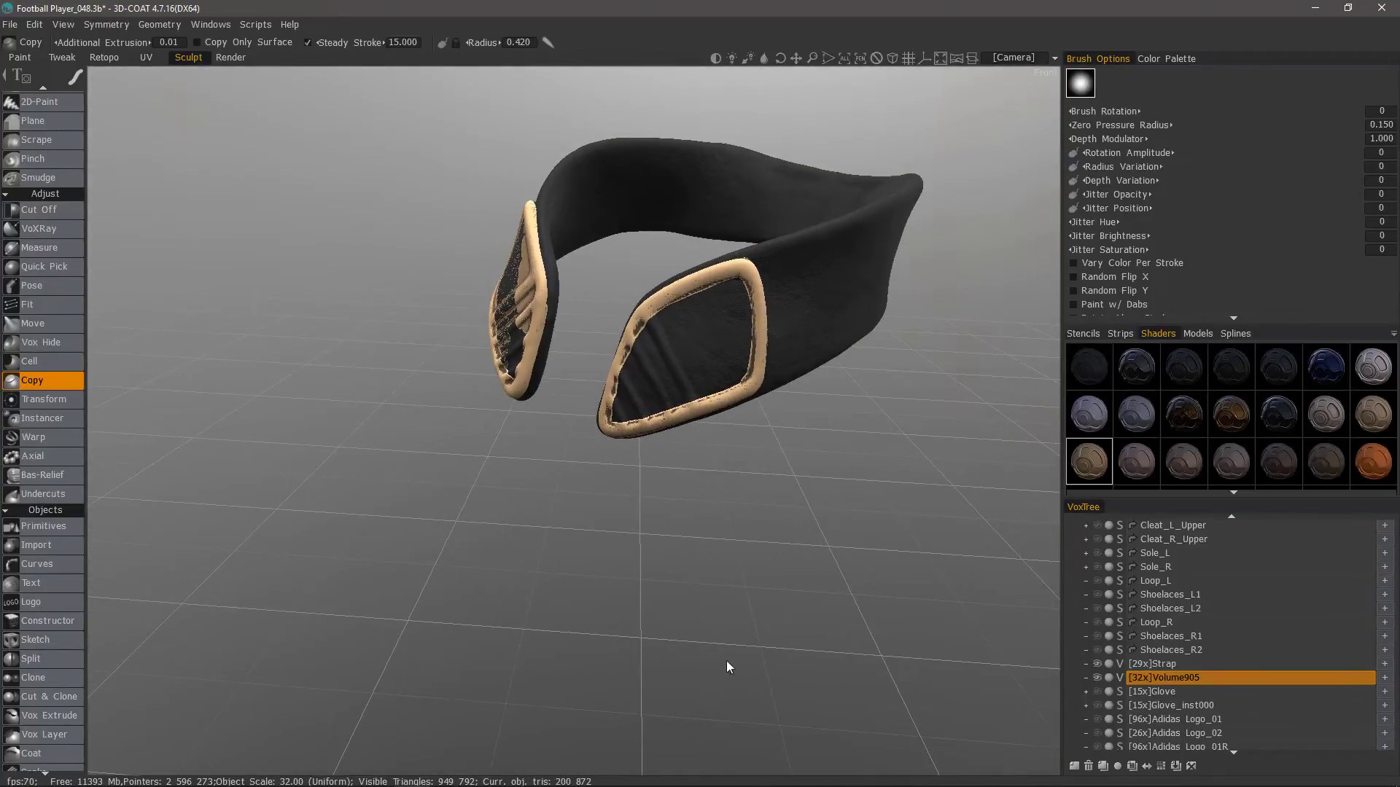
mouse_move(726, 661)
left_mouse_down("alt")
mouse_move(693, 423)
mouse_move(554, 264)
mouse_move(623, 355)
left_mouse_up("alt")
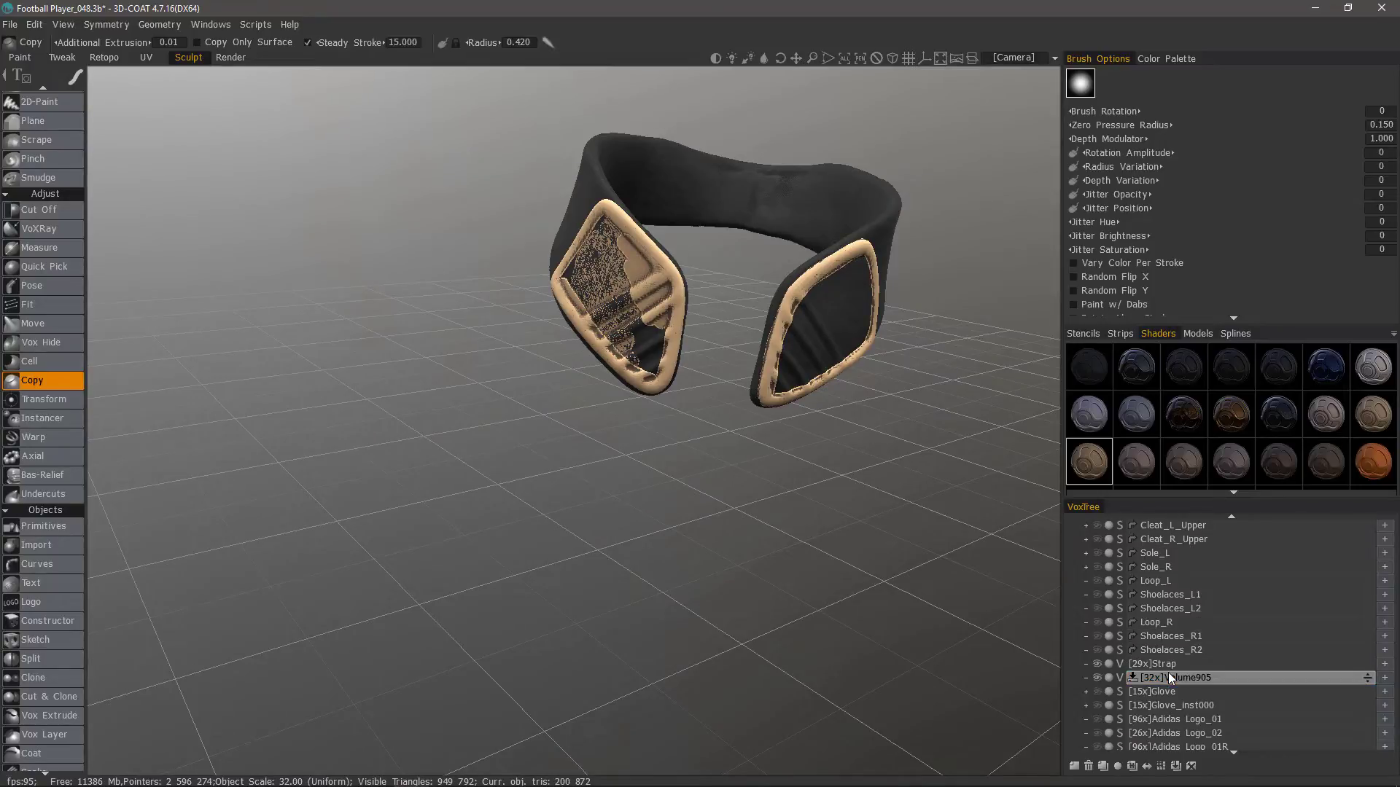
- Enlarge the Copy brush to a radius of 0.858, turn off Steady Stroke and fill the first pad's interior
middle_click_drag(700, 186, 765, 275, "alt")
mouse_move(766, 275)
left_mouse_down("alt")
mouse_move(761, 319)
mouse_move(782, 343)
left_mouse_up("alt")
right_click_drag(782, 343, 802, 343)
mouse_move(785, 343)
left_mouse_down()
mouse_move(791, 368)
mouse_move(775, 381)
left_mouse_up()
left_click(307, 42)
left_click_drag(764, 306, 739, 358)
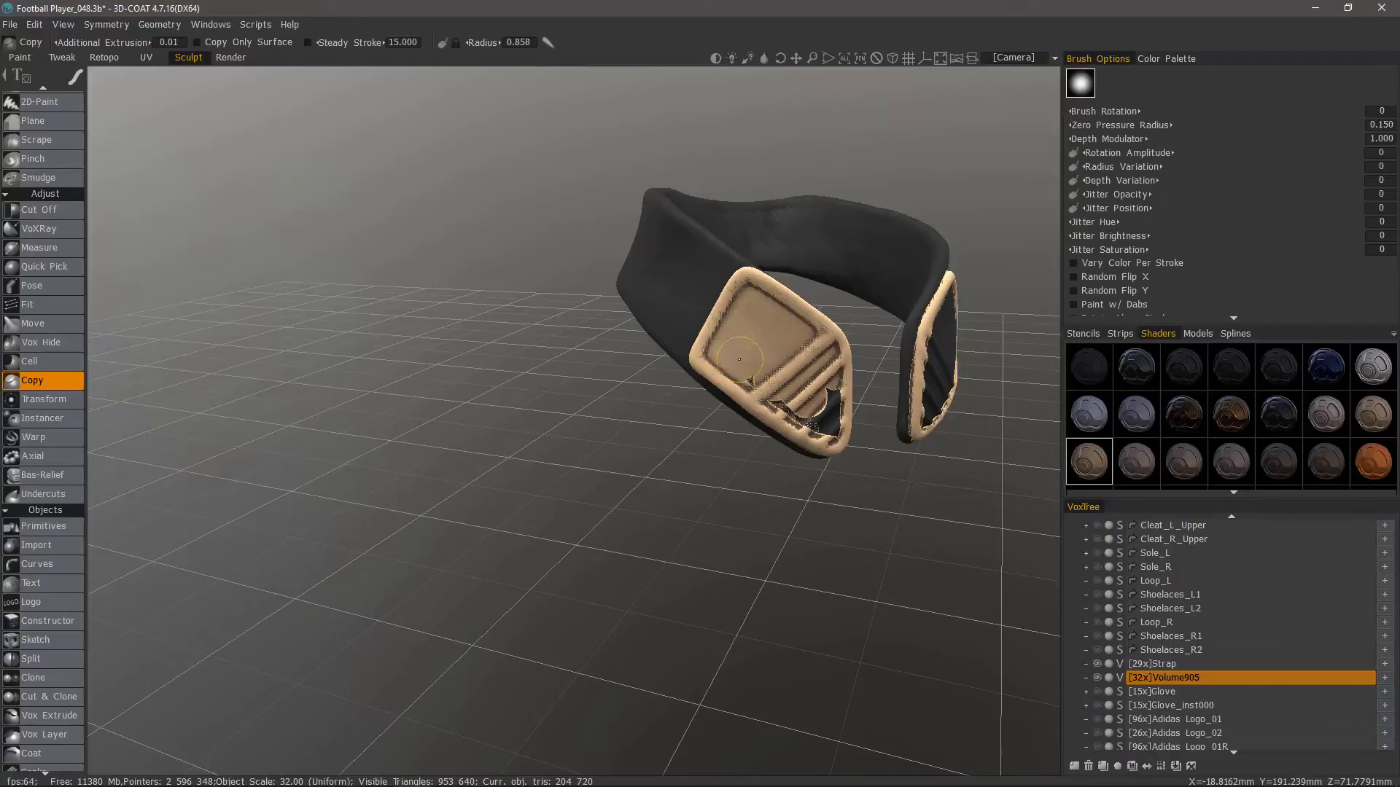
- Copy the second pad's recessed interior and ribs into the volume with a brush radius of 0.756
left_click_drag(825, 377, 649, 343, "alt")
right_click_drag(650, 344, 721, 277, "alt")
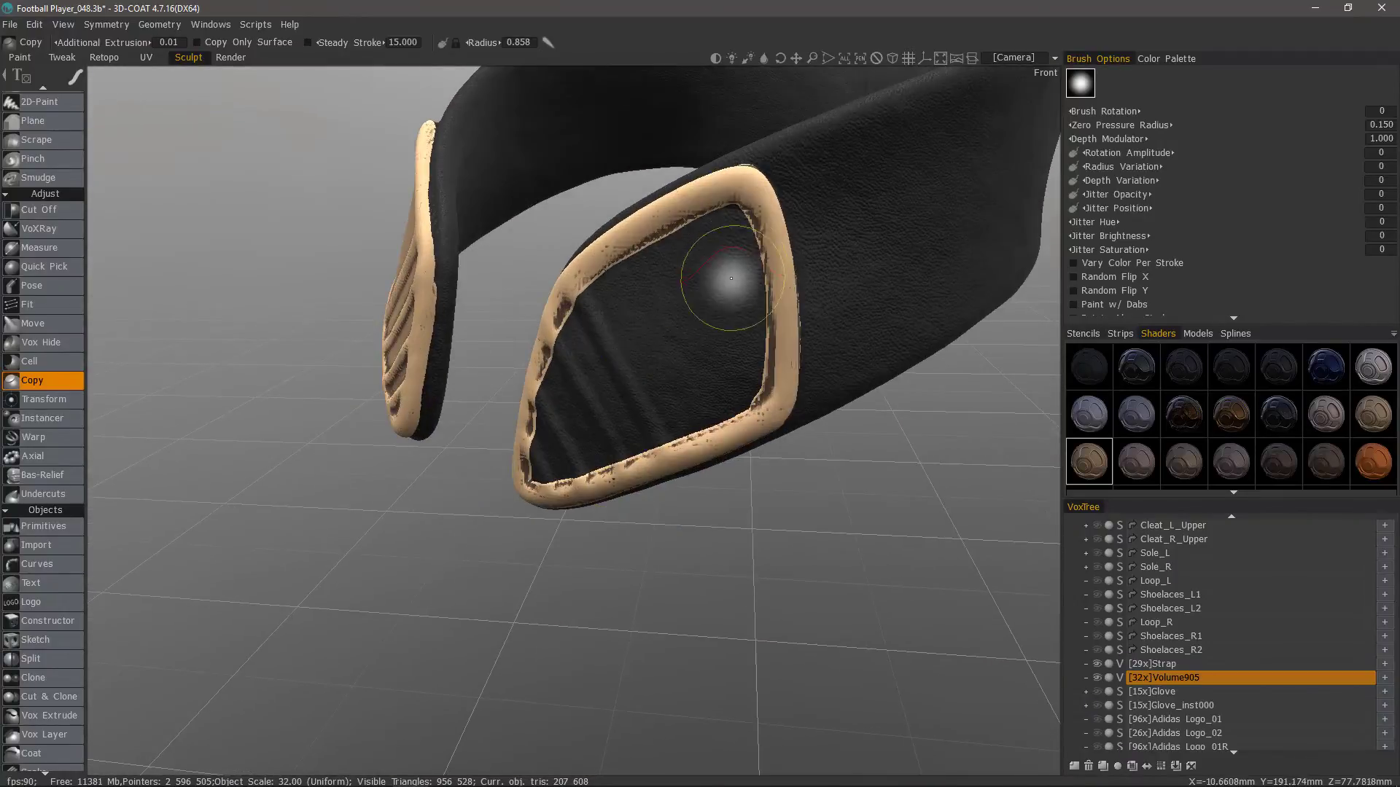
mouse_move(722, 278)
left_mouse_down()
mouse_move(635, 385)
mouse_move(656, 336)
mouse_move(575, 404)
mouse_move(610, 445)
mouse_move(689, 310)
left_mouse_up()
right_click_drag(689, 310, 633, 398, "alt")
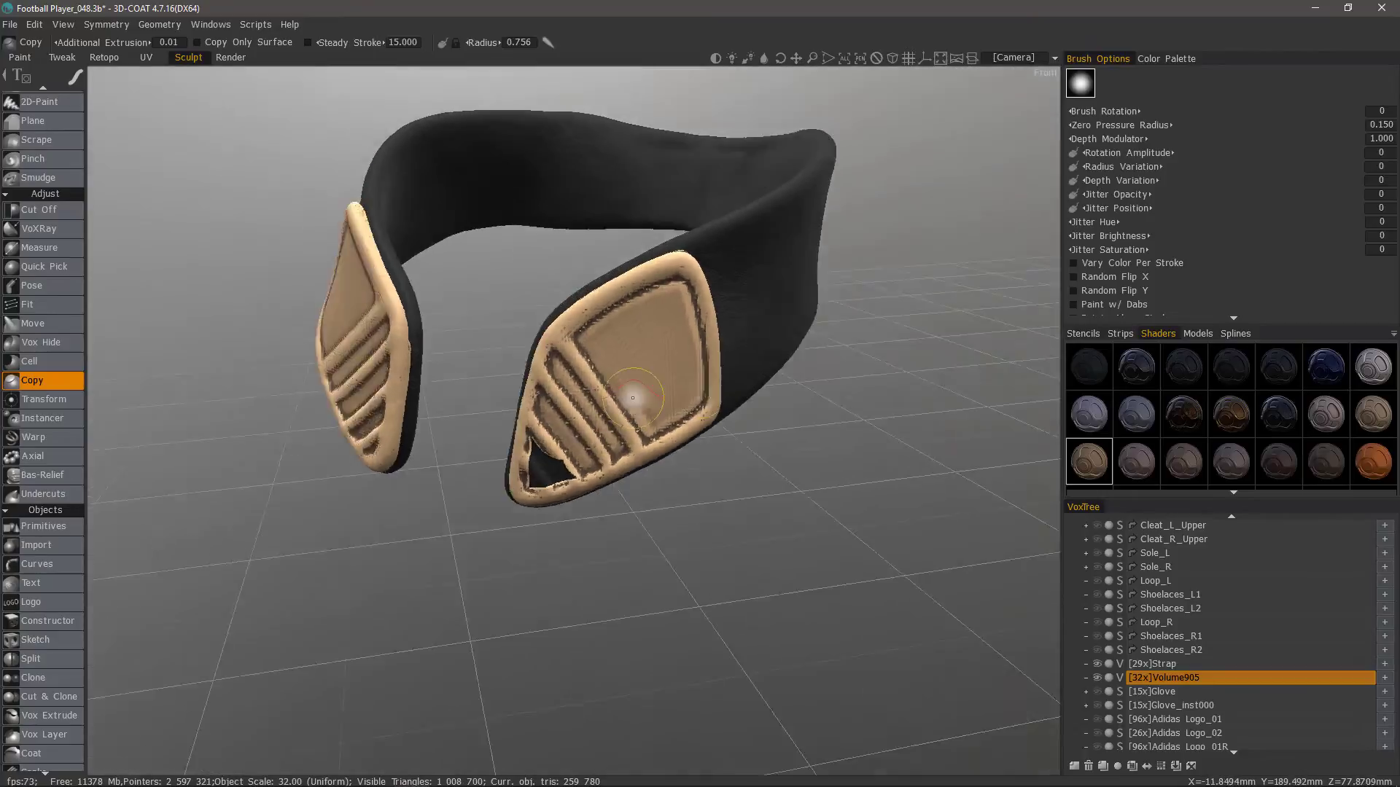
left_click_drag(633, 399, 713, 401, "alt")
mouse_move(753, 444)
left_mouse_down()
mouse_move(735, 477)
mouse_move(729, 598)
mouse_move(708, 469)
mouse_move(817, 372)
left_mouse_up()
- Copy more strap surface along the second pad's long inner edge with radii of 0.618 and 0.352
middle_click_drag(817, 372, 722, 362, "alt")
right_click_drag(722, 362, 703, 452, "alt")
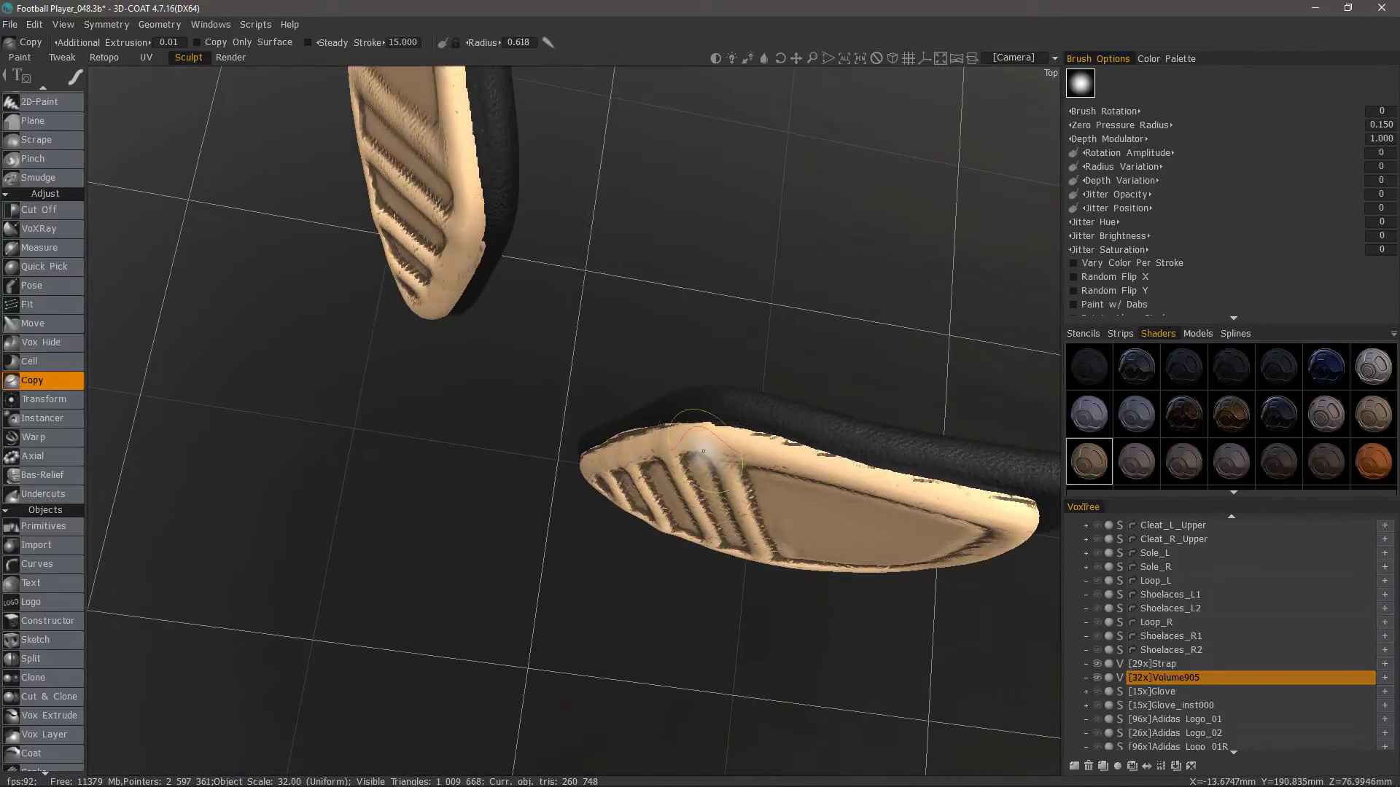
left_click_drag(703, 451, 610, 470)
left_click_drag(697, 453, 759, 459)
mouse_move(678, 416)
left_mouse_down("alt")
mouse_move(583, 343)
mouse_move(676, 396)
mouse_move(700, 457)
mouse_move(696, 541)
left_mouse_up("alt")
left_click_drag(706, 483, 660, 519)
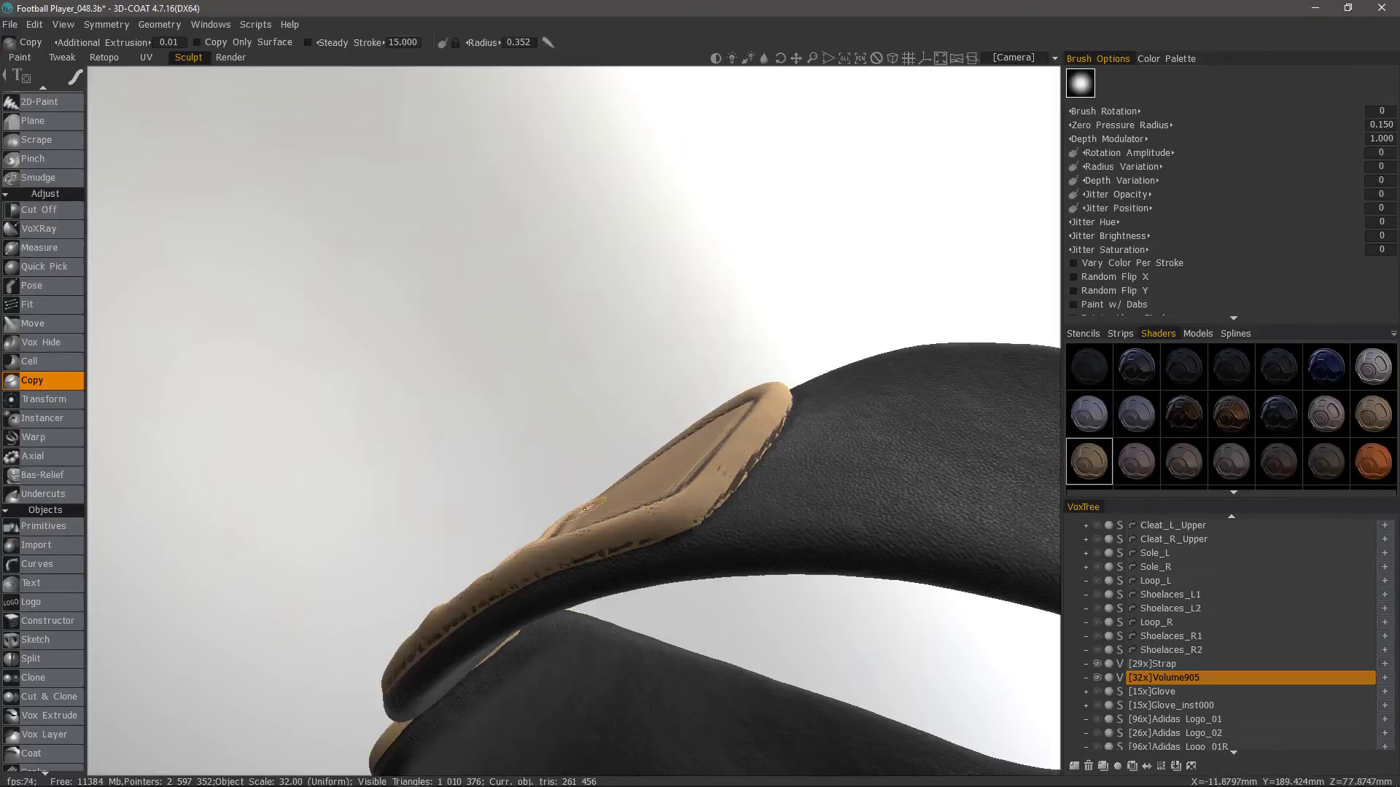
- Trim the protruding bump on the second pad's edge with a freehand Build tool stroke at a radius of 0.352
right_click_drag(660, 519, 660, 467, "alt")
mouse_move(659, 466)
left_mouse_down("alt")
mouse_move(676, 534)
mouse_move(515, 431)
mouse_move(598, 408)
left_mouse_up("alt")
right_click_drag(598, 408, 682, 340, "alt")
middle_click_drag(682, 340, 791, 353, "alt")
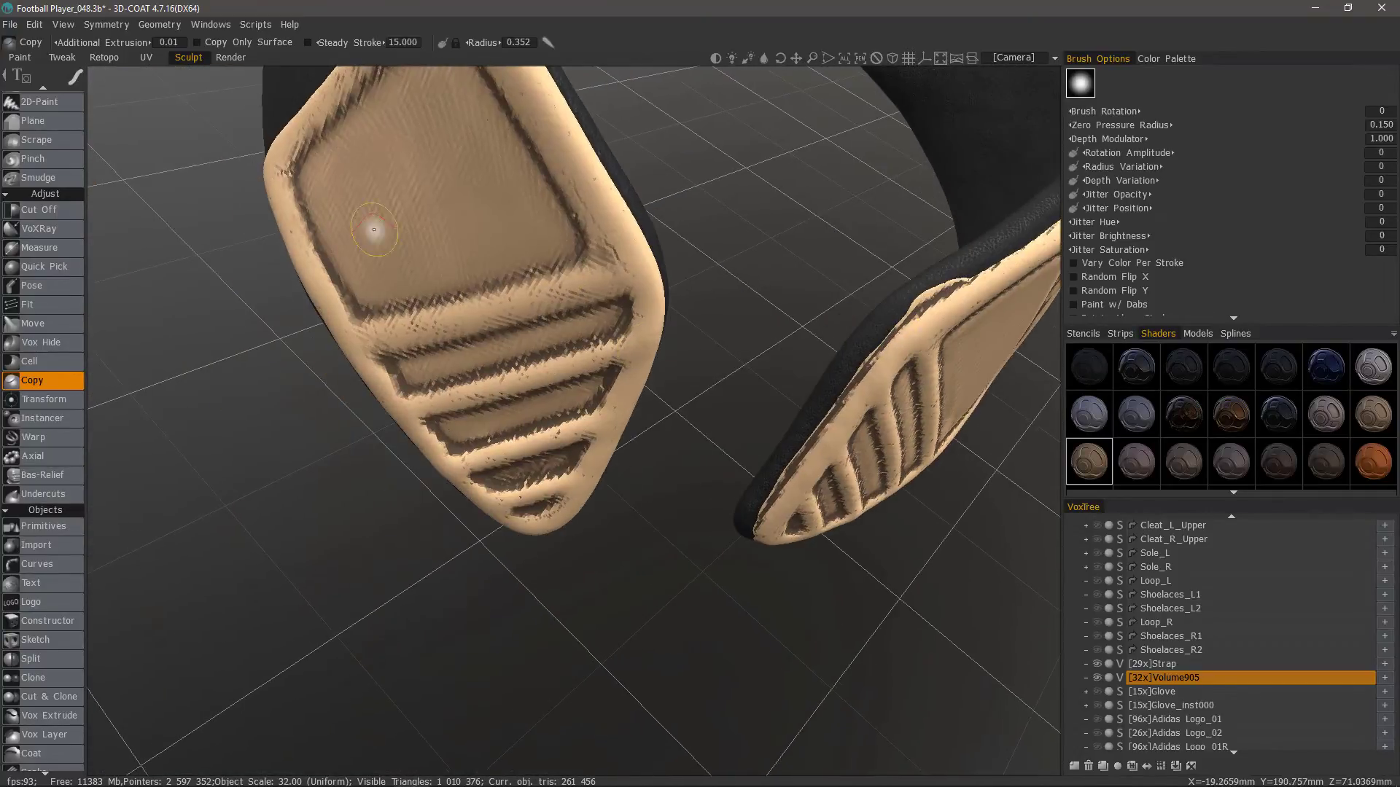
middle_click_drag(361, 235, 369, 408, "alt")
scroll(60, 156, "up", 5)
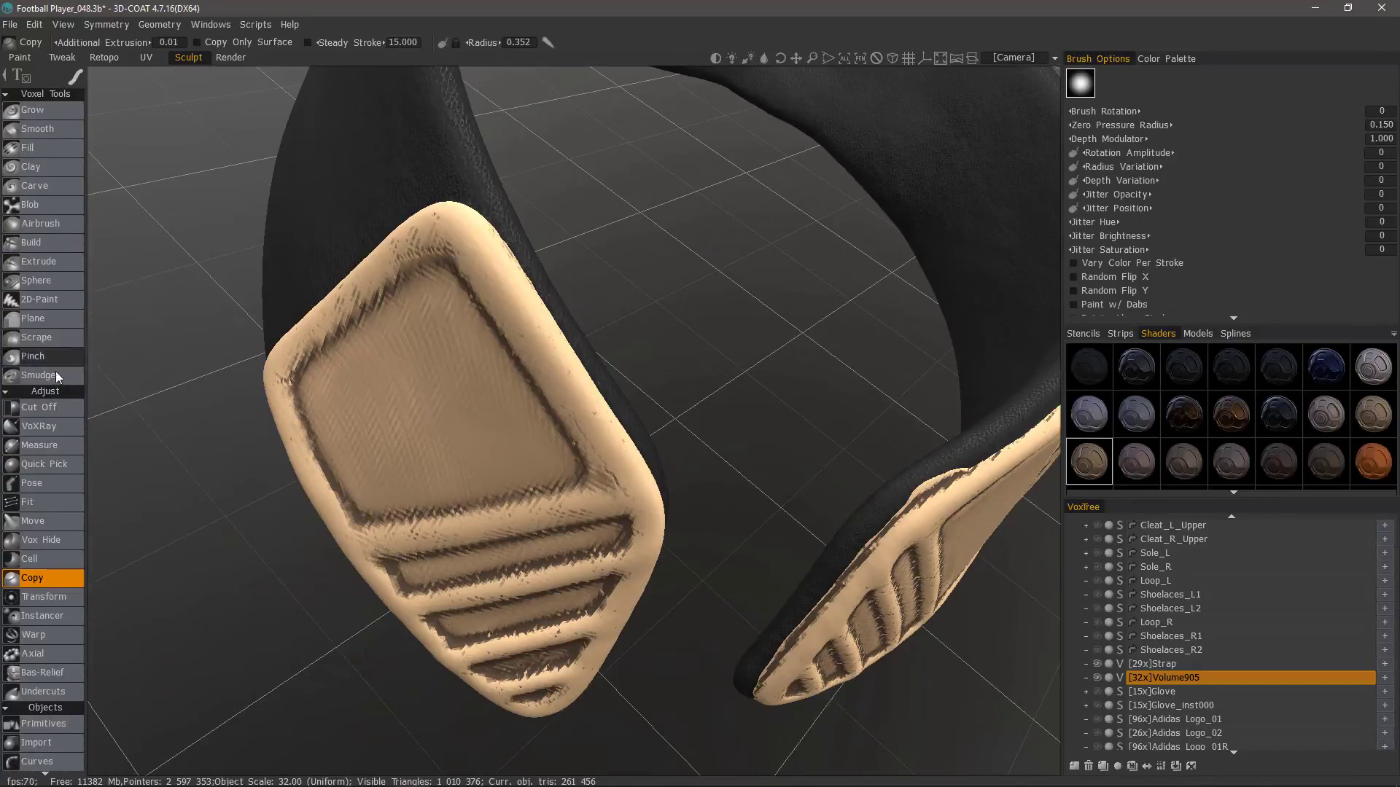
left_click(46, 241)
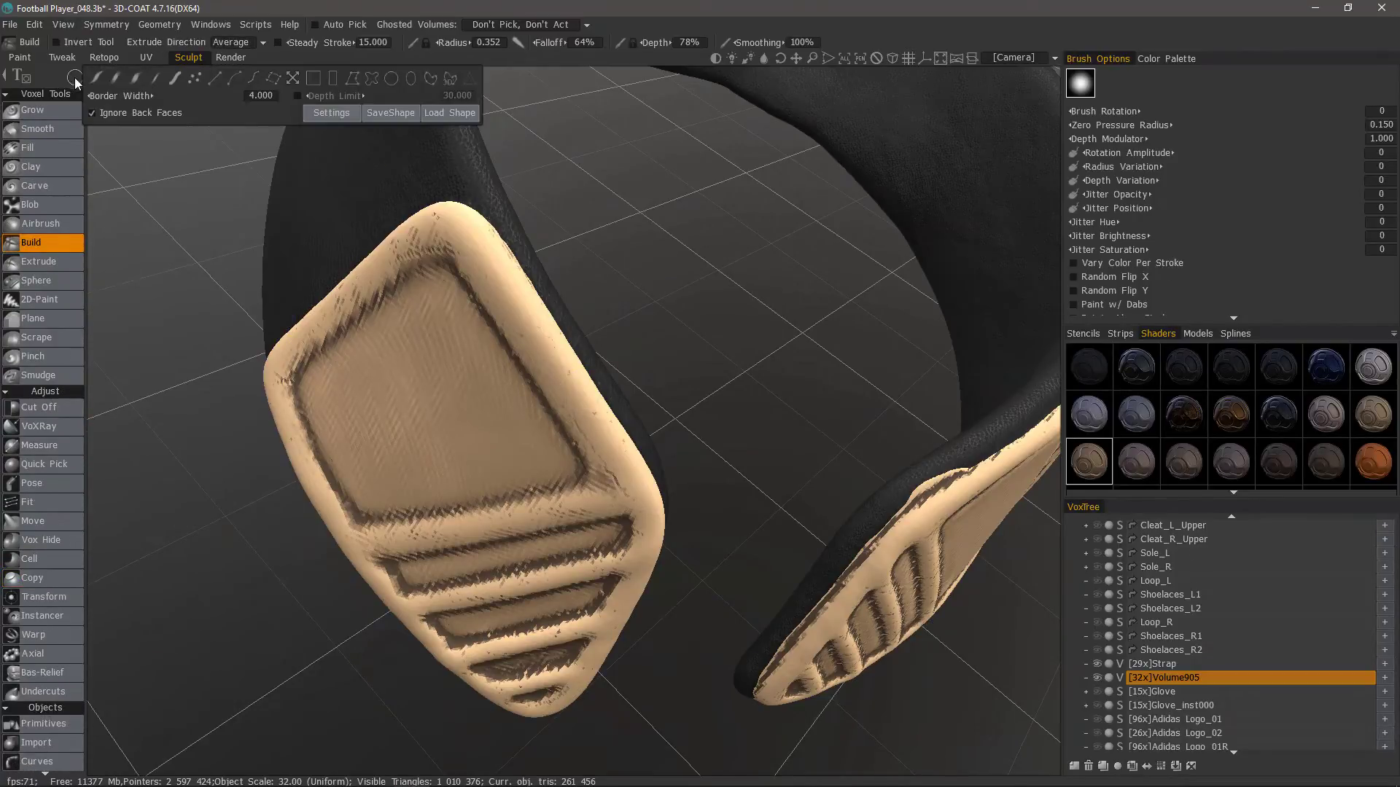
left_click(115, 78)
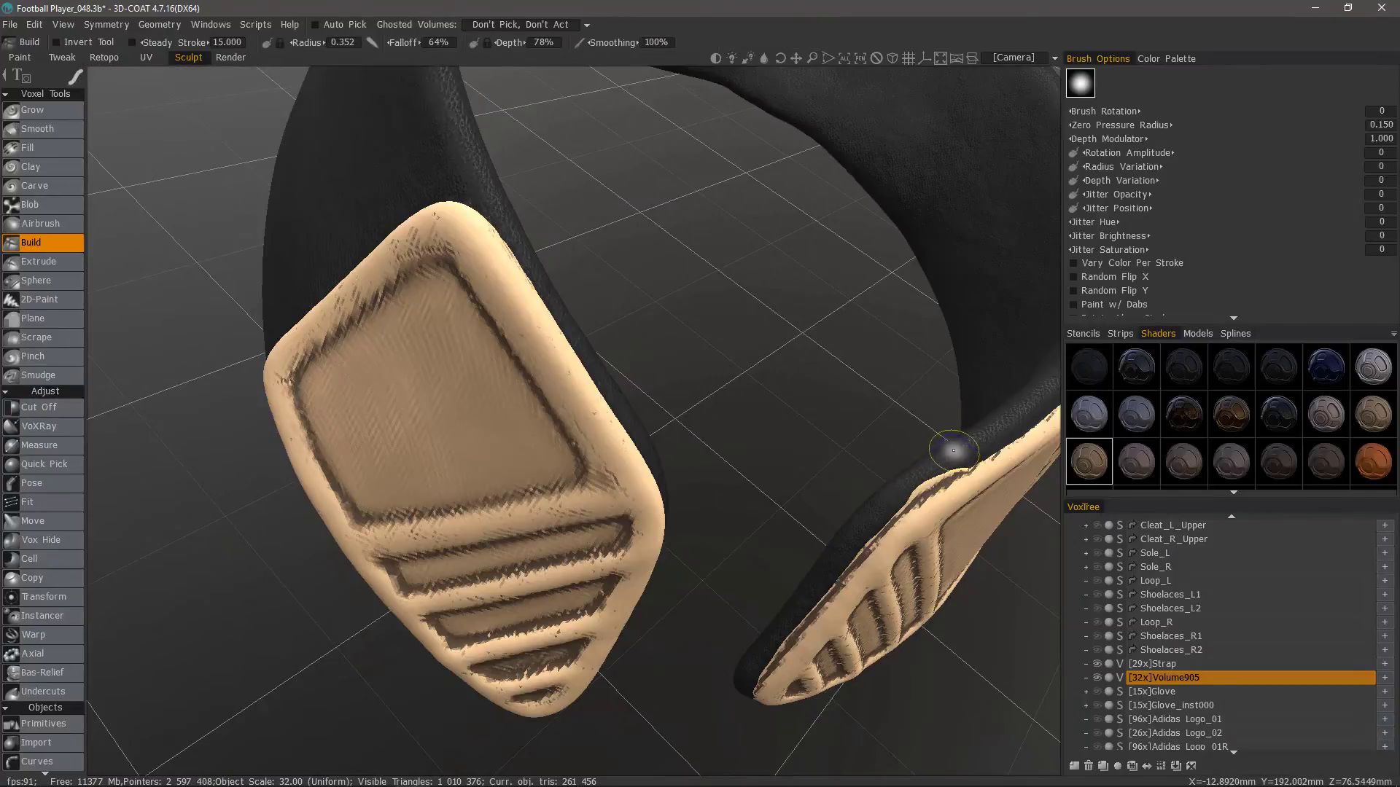
left_click_drag(936, 457, 932, 468)
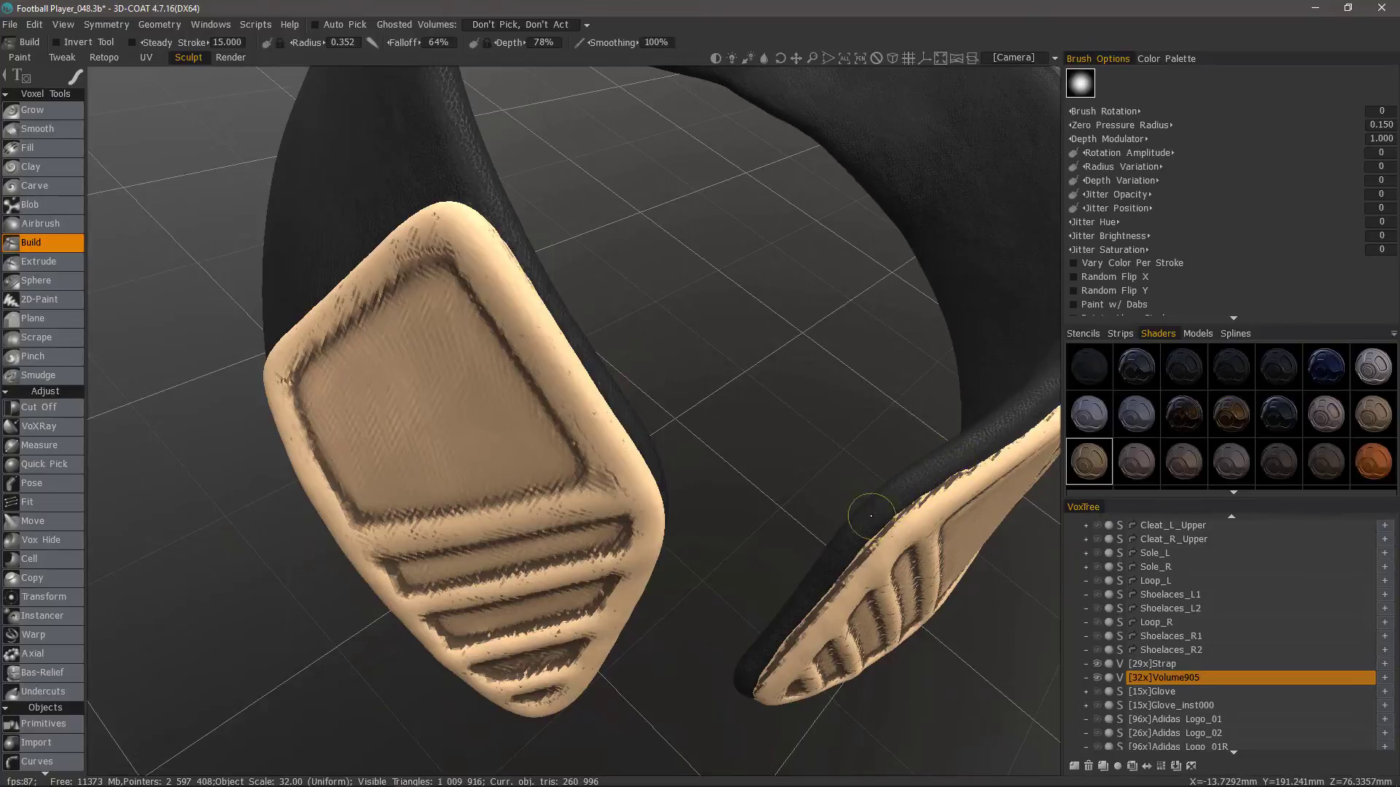
- Trim the second pad's outer edge down its full length with freehand Build strokes at a radius of 0.352
left_click_drag(871, 517, 859, 528)
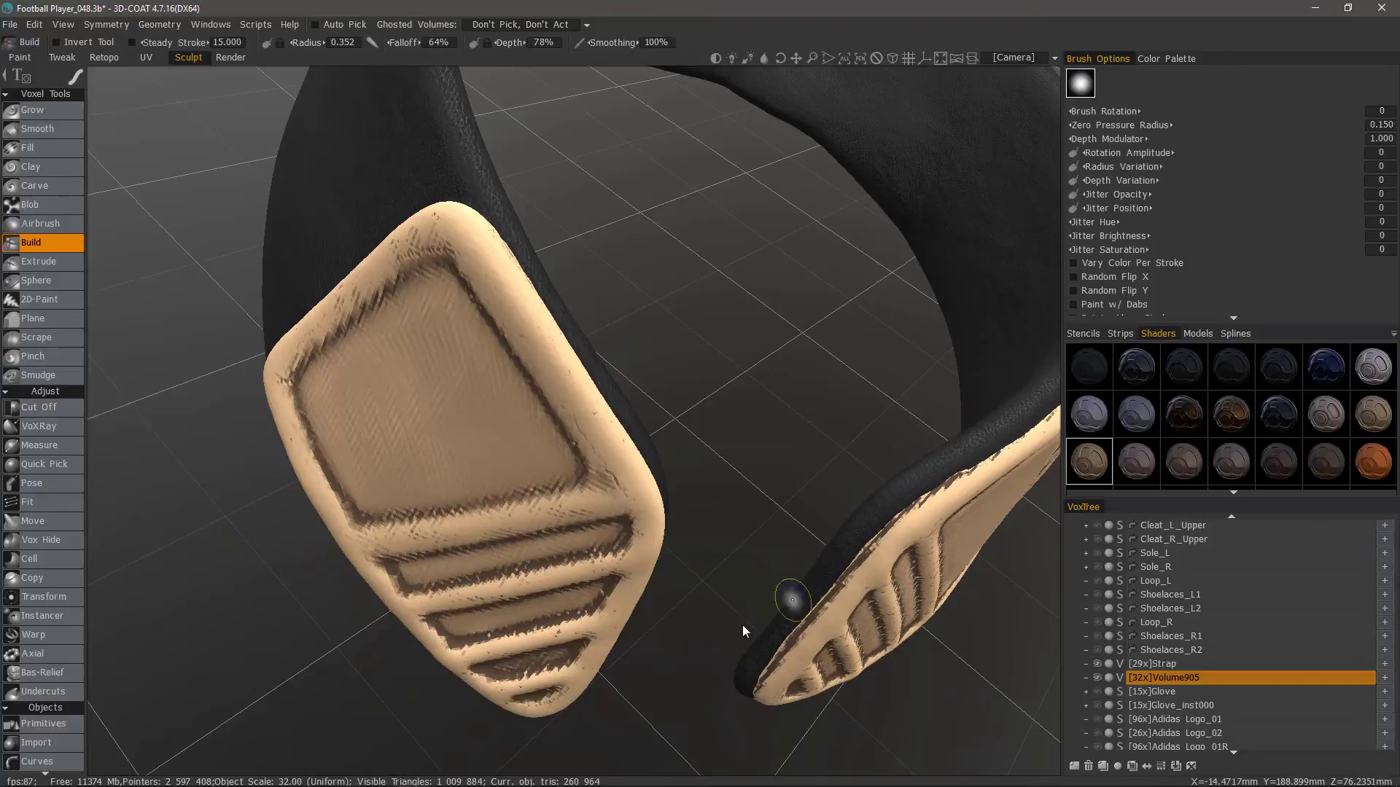
mouse_move(798, 614)
left_mouse_down()
mouse_move(787, 623)
mouse_move(947, 463)
left_mouse_up()
- Hide the Strap volume so that only the two copied pads are displayed
left_click_drag(248, 368, 406, 374)
right_click_drag(406, 375, 447, 450)
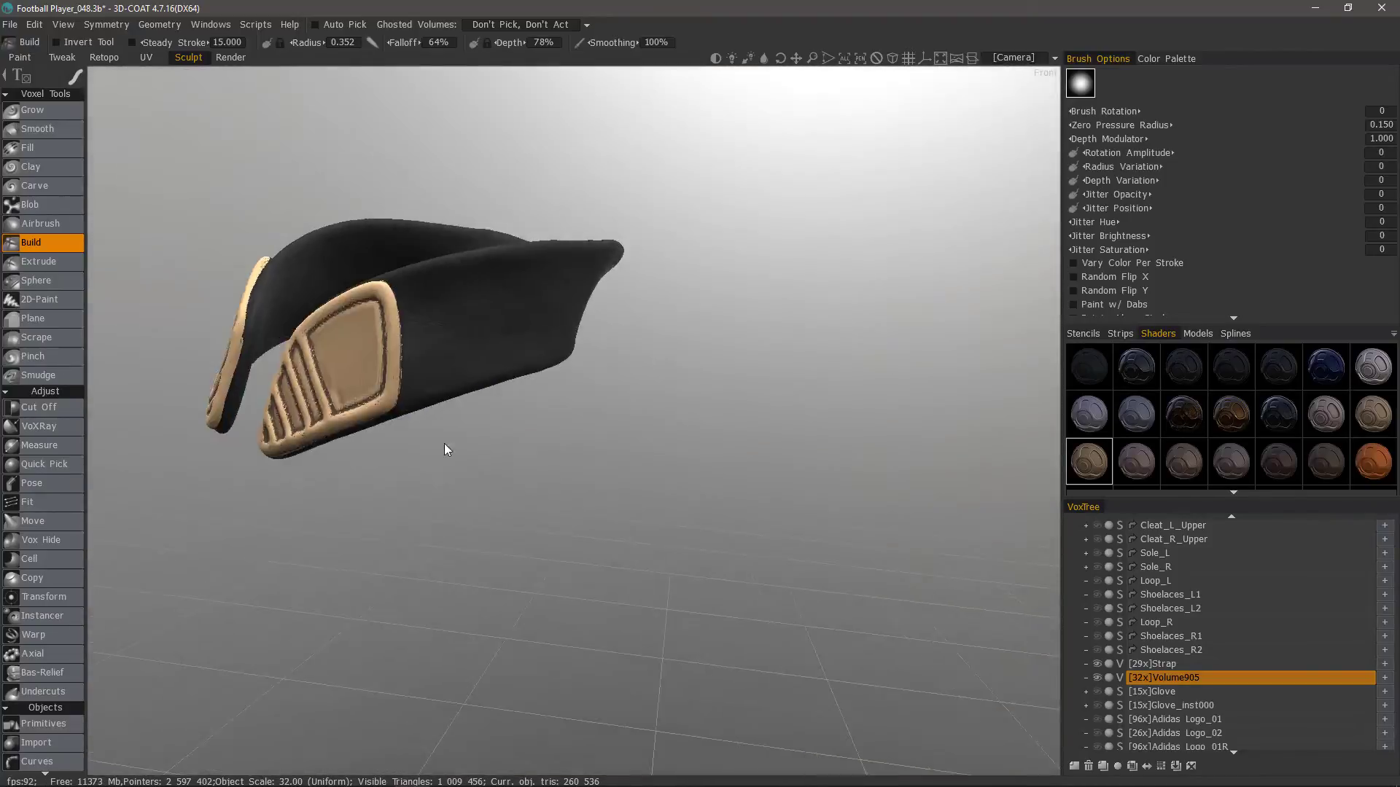
left_click_drag(447, 450, 612, 482)
middle_click_drag(612, 483, 772, 488)
left_click_drag(587, 508, 641, 510)
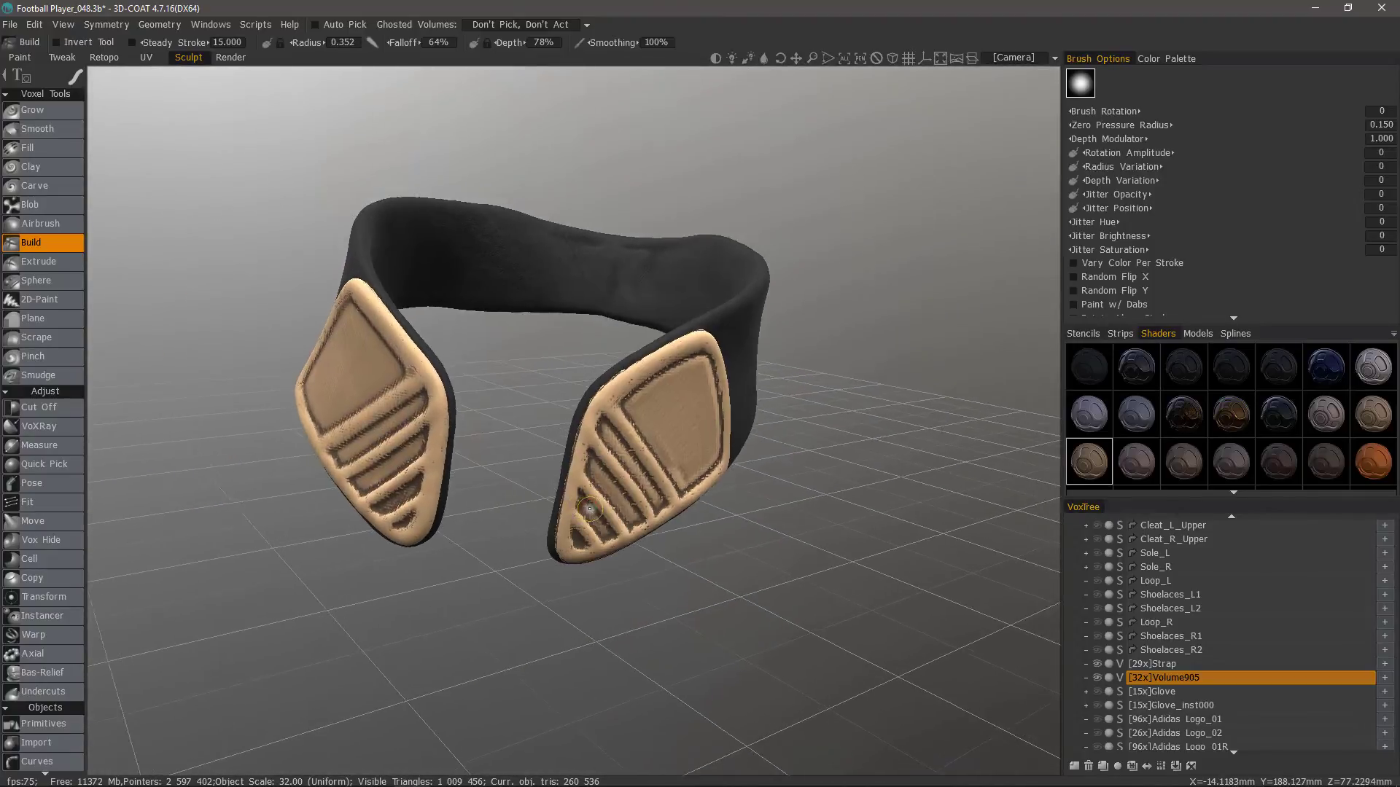
middle_click_drag(642, 511, 896, 525)
left_click(1096, 664)
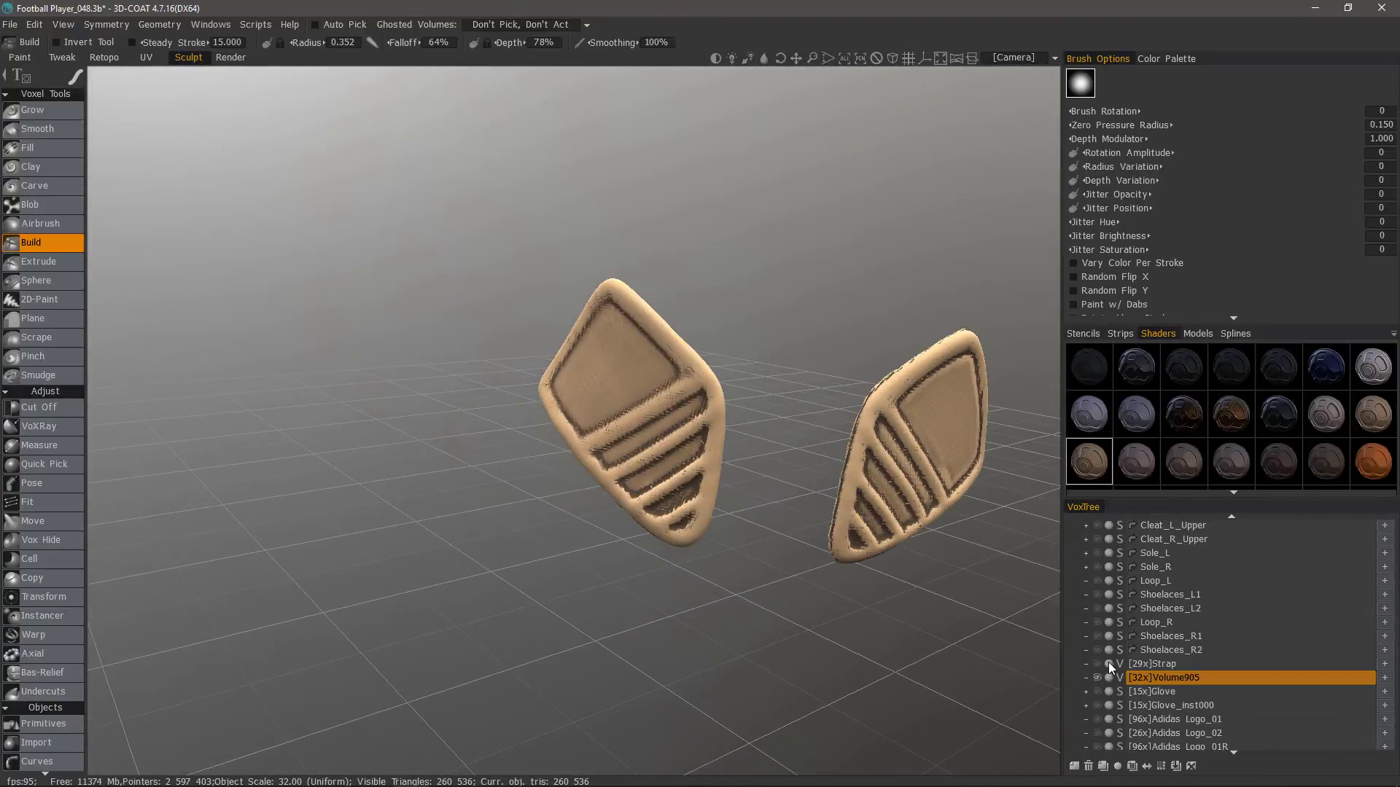
- Flatten the lumpy backs of both pads with the Scrape tool at a radius of 0.575 and 41% depth
left_click_drag(737, 521, 491, 387)
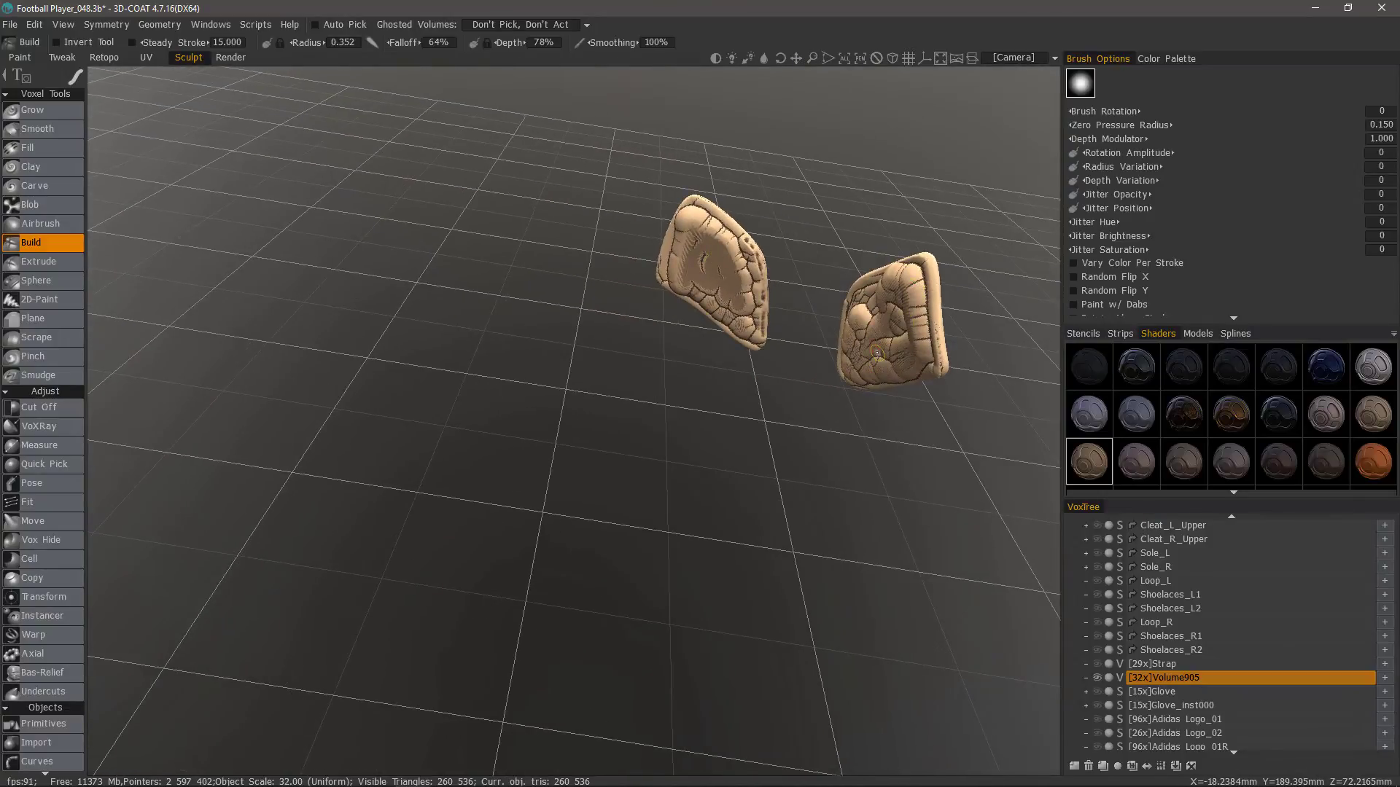
mouse_move(877, 354)
left_mouse_down("alt")
mouse_move(904, 386)
mouse_move(857, 422)
mouse_move(861, 407)
left_mouse_up("alt")
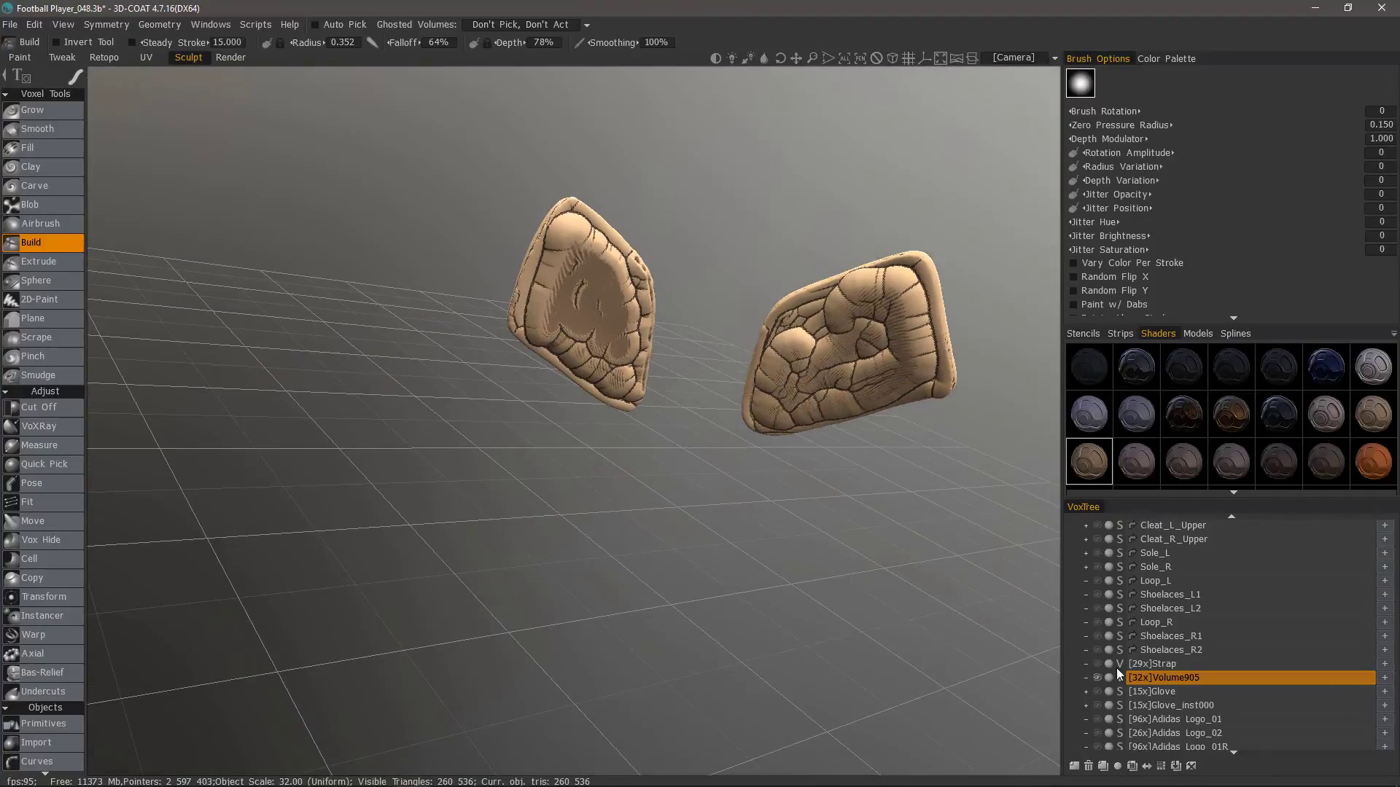
mouse_move(251, 268)
left_mouse_down()
mouse_move(110, 255)
mouse_move(71, 308)
left_mouse_up()
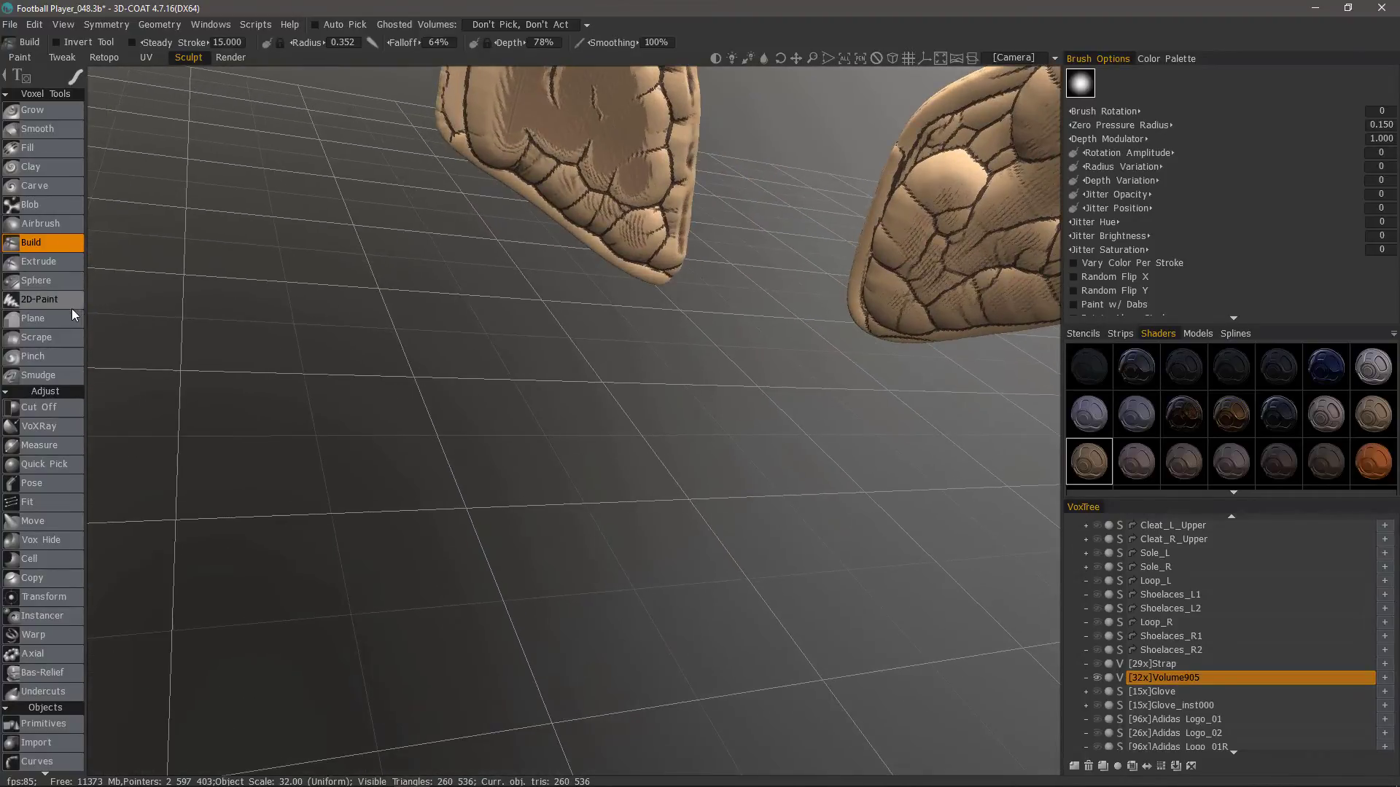
left_click(47, 339)
middle_click_drag(526, 156, 574, 425)
mouse_move(574, 425)
left_mouse_down()
mouse_move(620, 466)
mouse_move(627, 525)
mouse_move(540, 360)
mouse_move(505, 474)
left_mouse_up()
middle_click_drag(977, 496, 835, 502)
mouse_move(846, 502)
left_mouse_down()
mouse_move(881, 507)
mouse_move(891, 540)
left_mouse_up()
mouse_move(893, 601)
left_mouse_down()
mouse_move(831, 627)
mouse_move(736, 554)
mouse_move(795, 554)
mouse_move(751, 578)
left_mouse_up()
right_click_drag(816, 539, 882, 360, "alt")
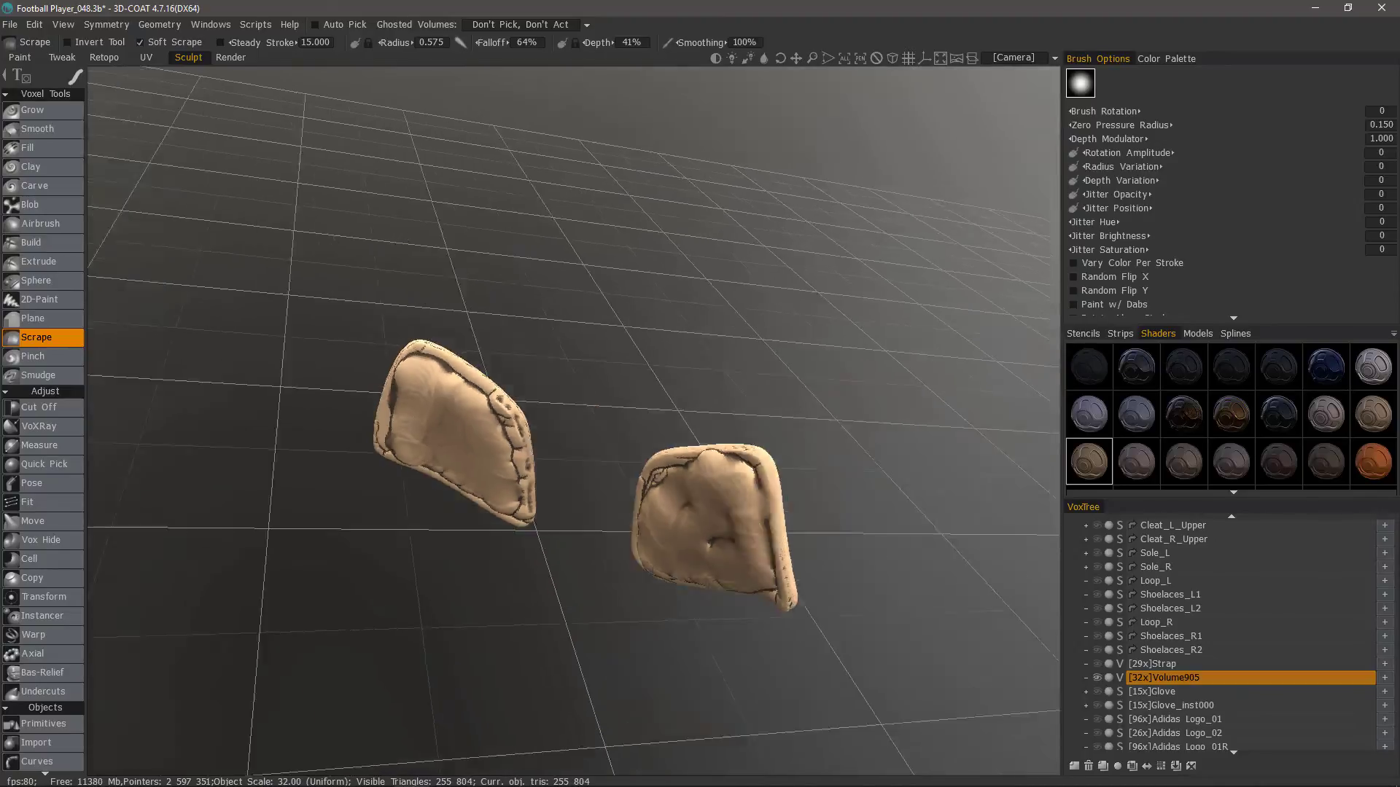
- Smooth the entire copied pads volume at once with the Smooth All command
left_click_drag(882, 360, 518, 482)
middle_click_drag(519, 481, 807, 277)
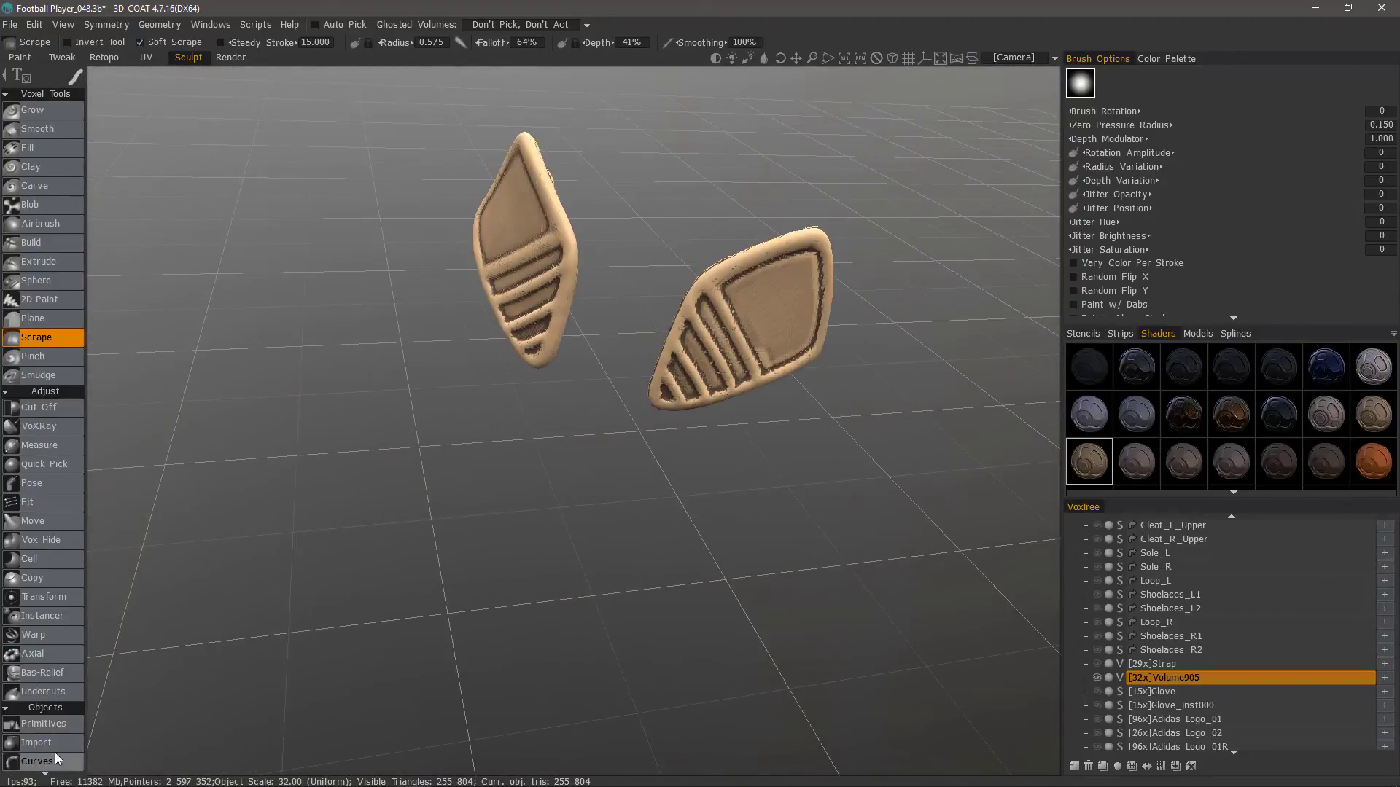
scroll(56, 758, "down", 10)
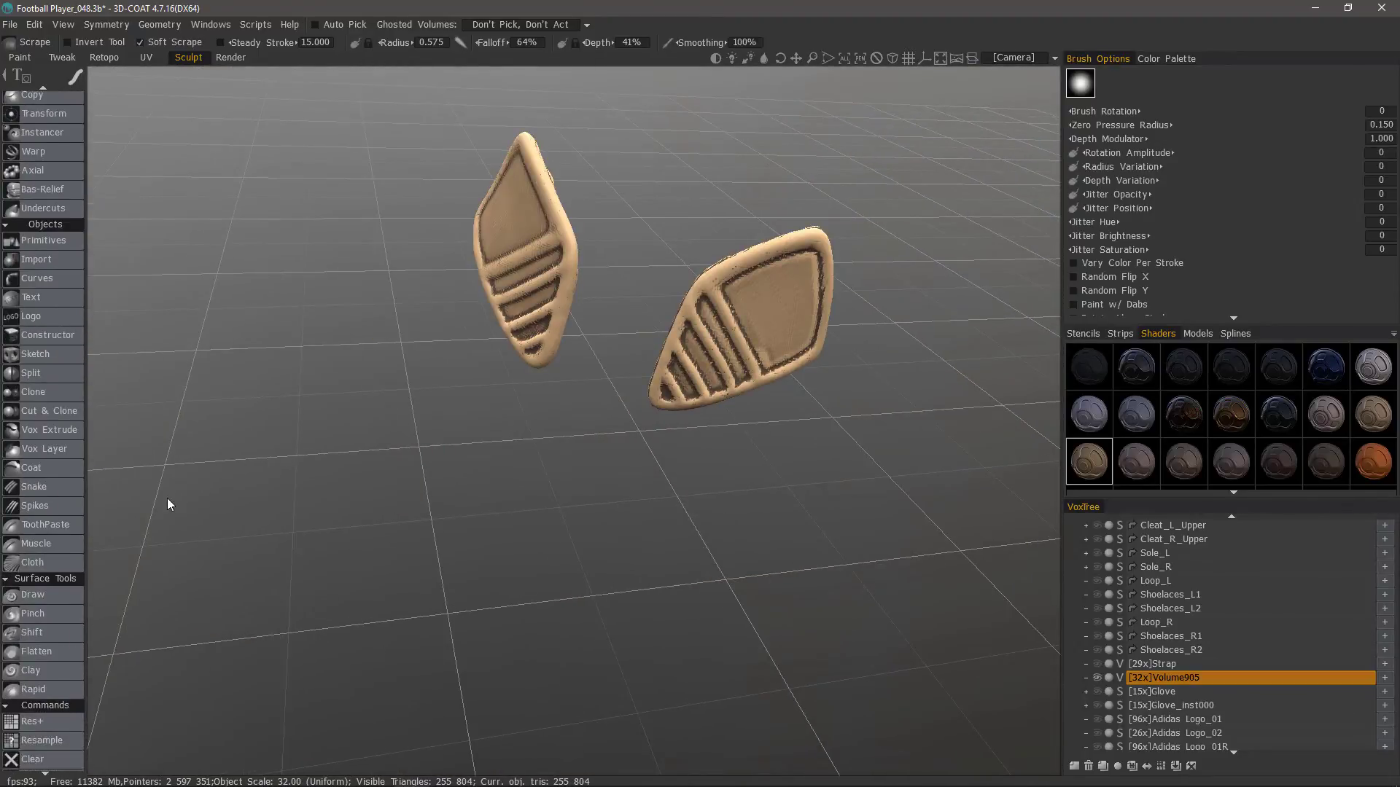
left_click(48, 766)
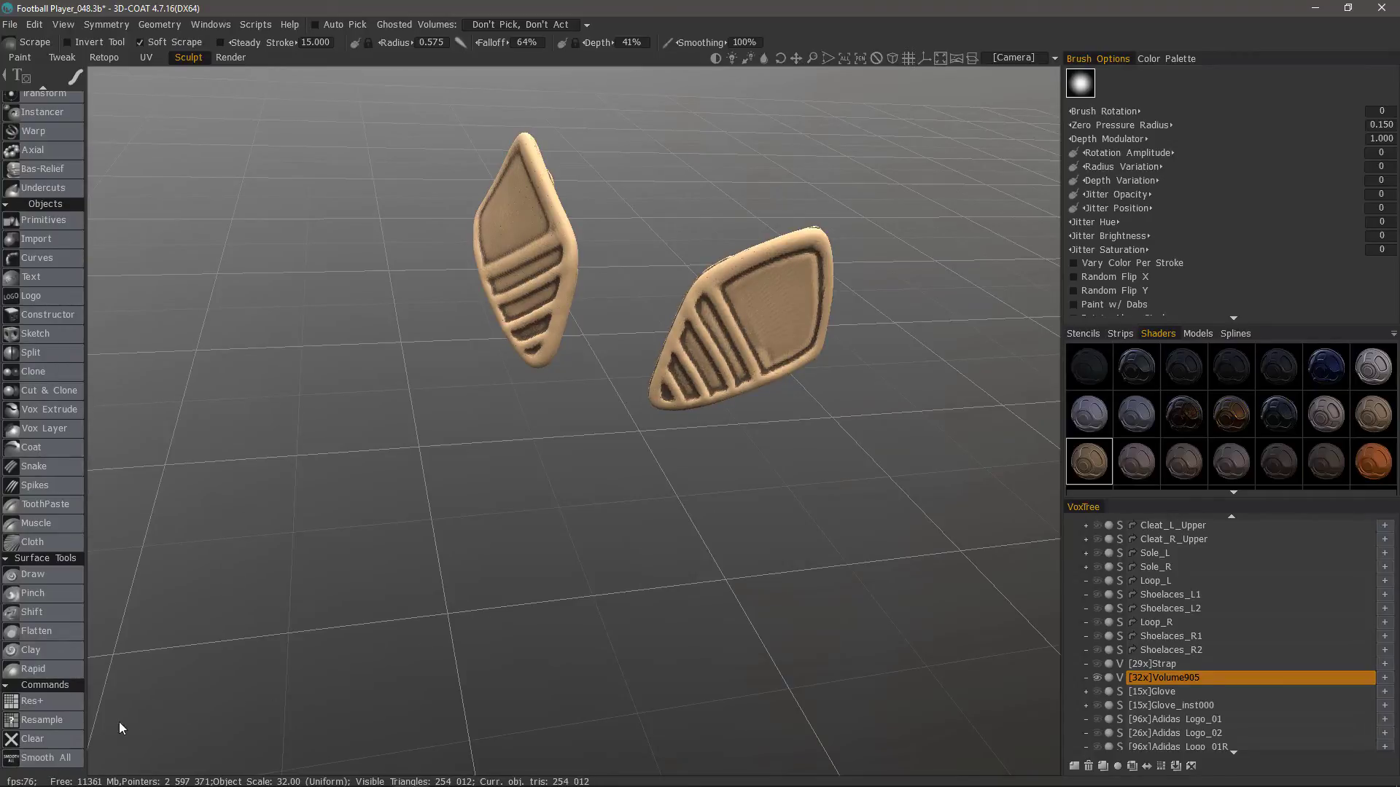
- Resample the pads volume with a density modulation factor of 1.844 and Smooth resampling quality
left_click(56, 722)
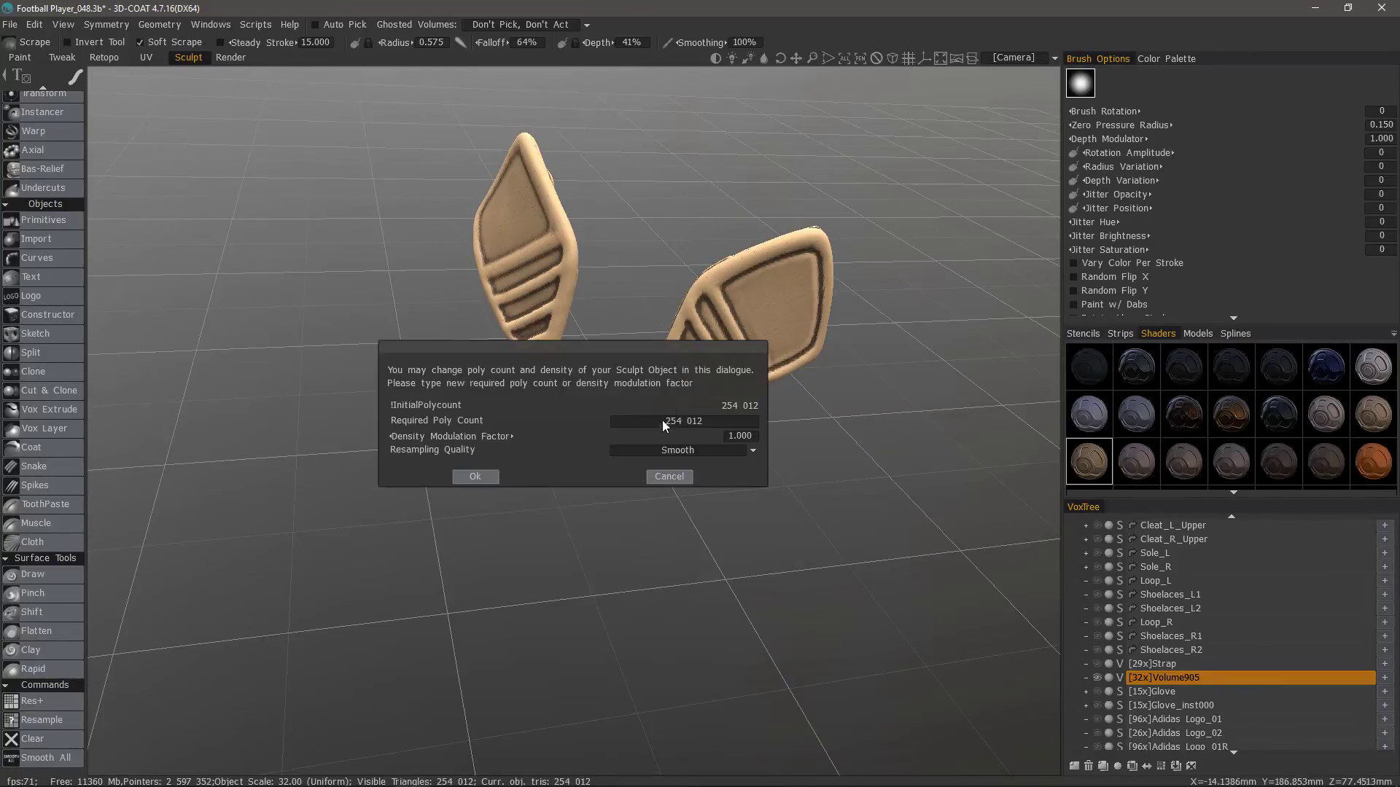
left_click_drag(645, 438, 674, 439)
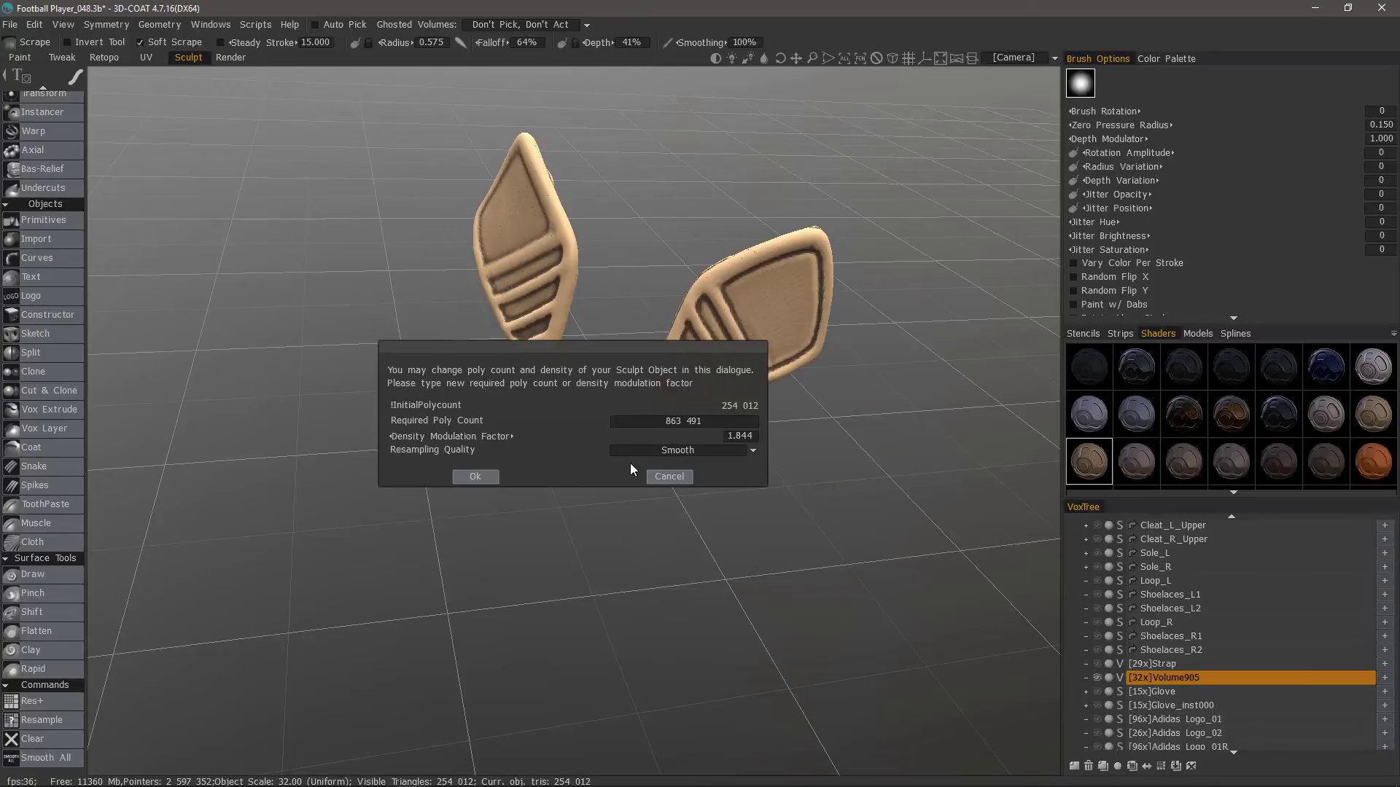
left_click(476, 476)
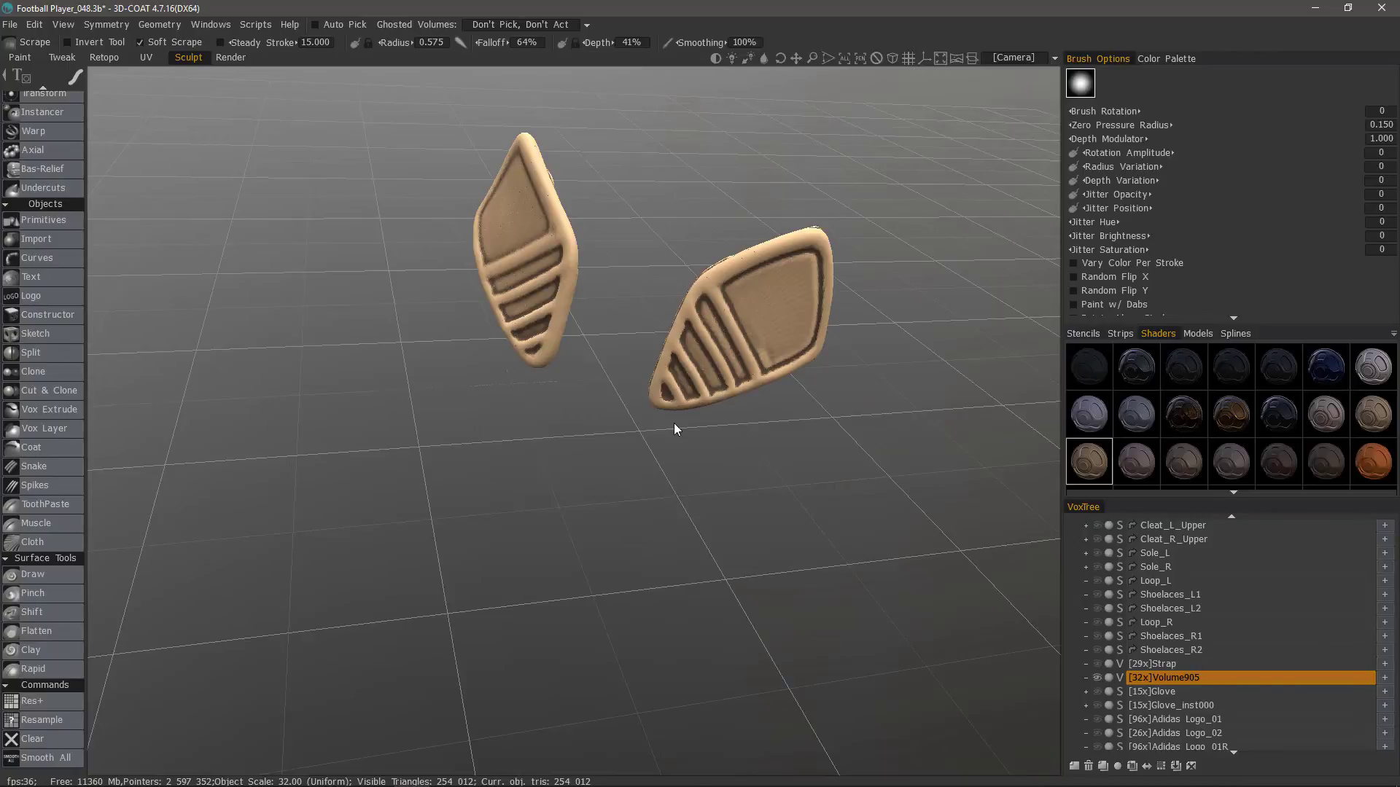
- Try the first plain black shader on the copied pads volume and browse the other shaders
left_click_drag(825, 447, 970, 437)
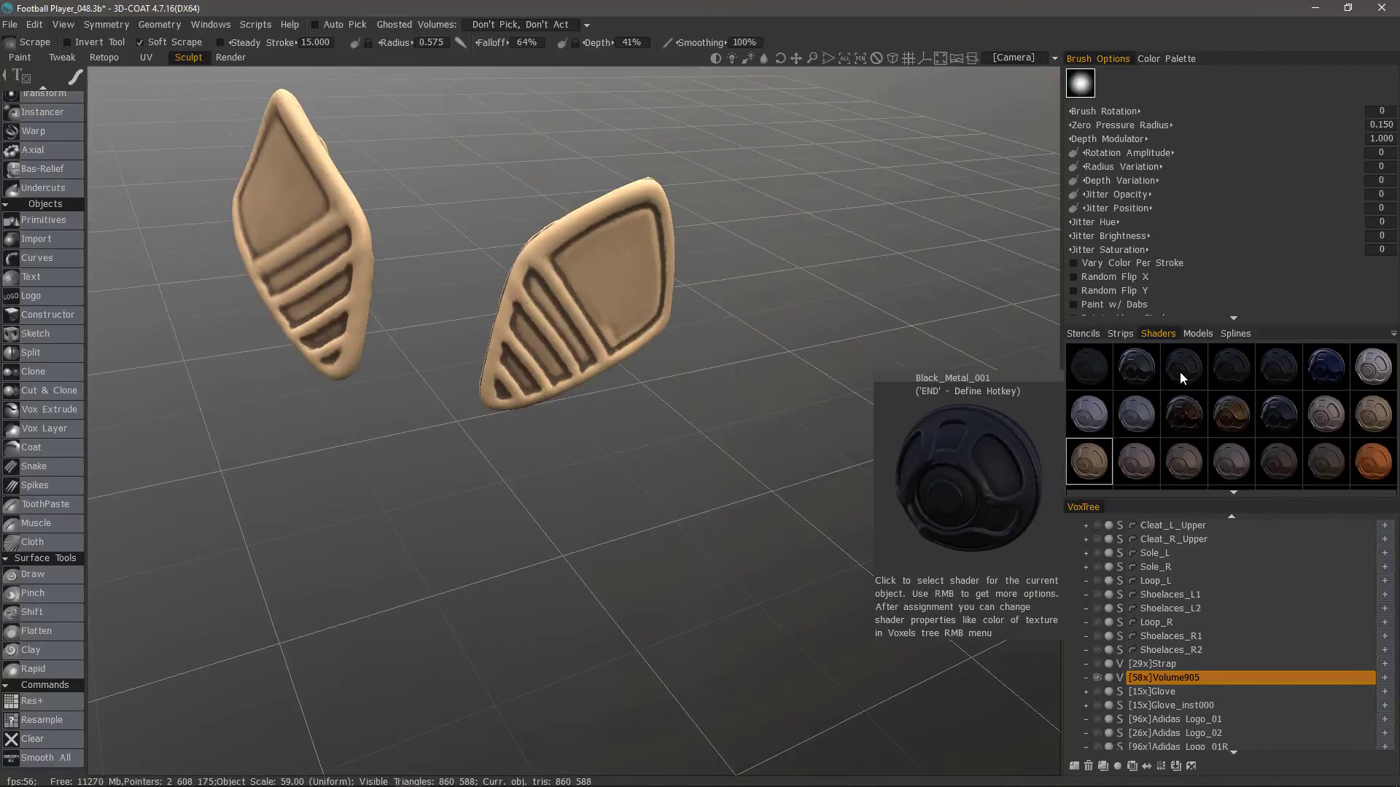
left_click(1088, 369)
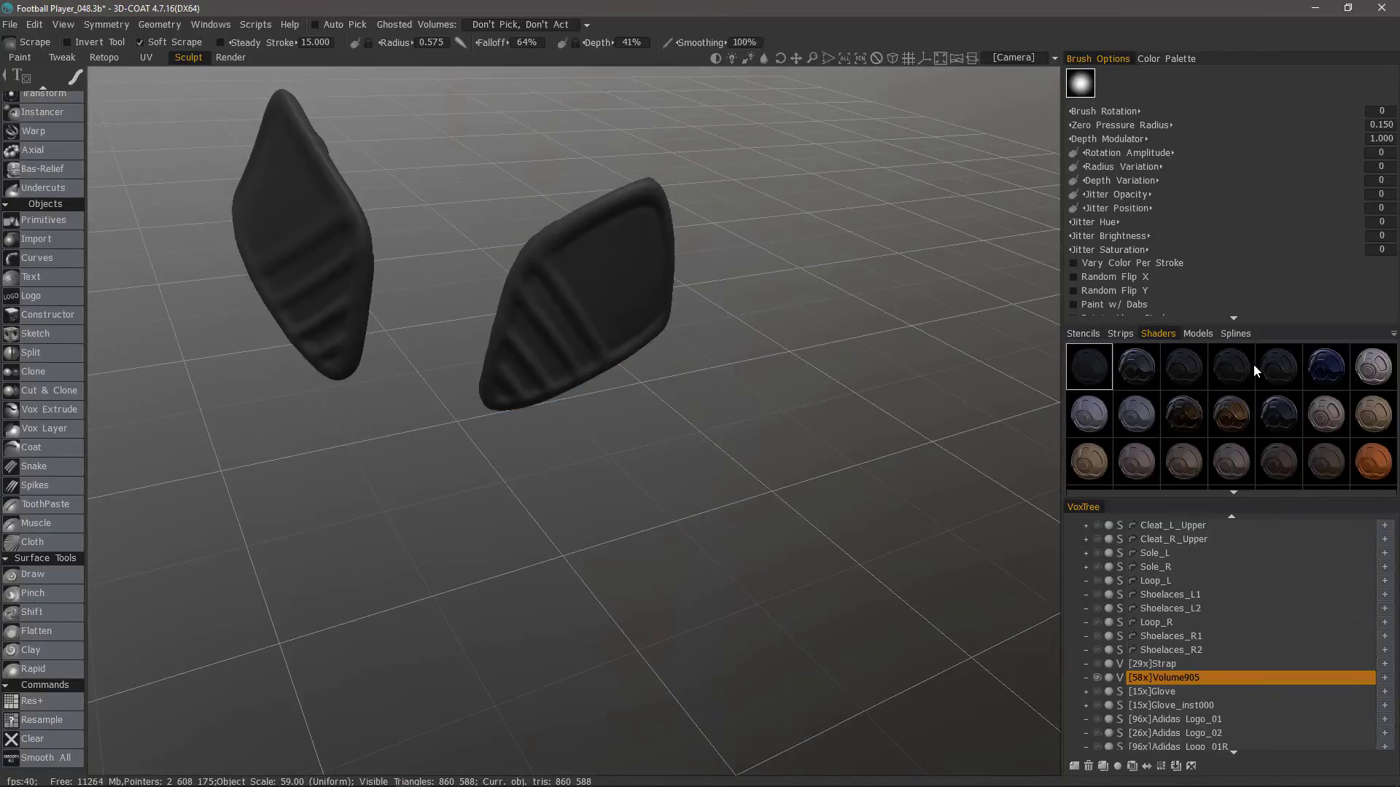
scroll(1141, 423, "down", 5)
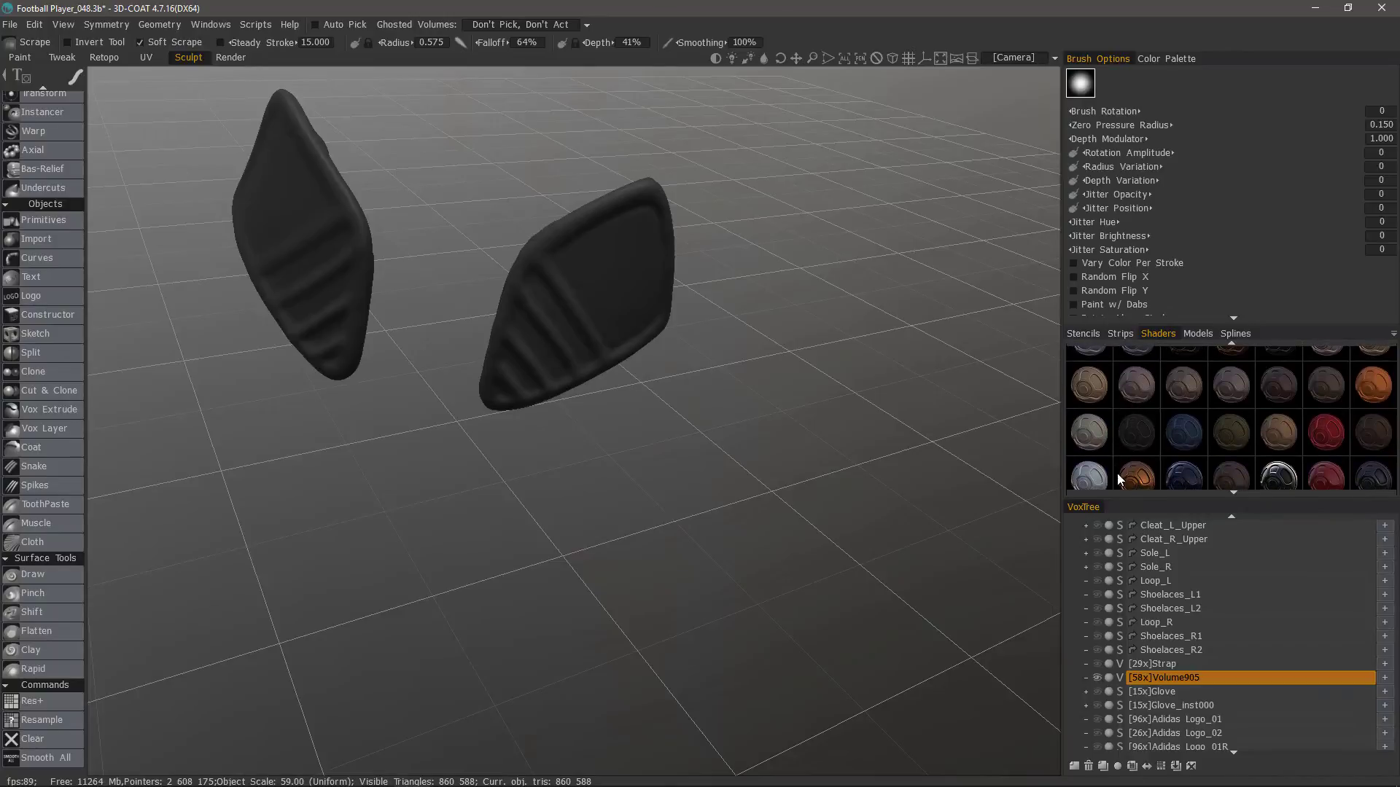
- Show the Strap volume again, look up its shader and assign the same Leather_Black_02 shader to Volume905
left_click(1097, 664)
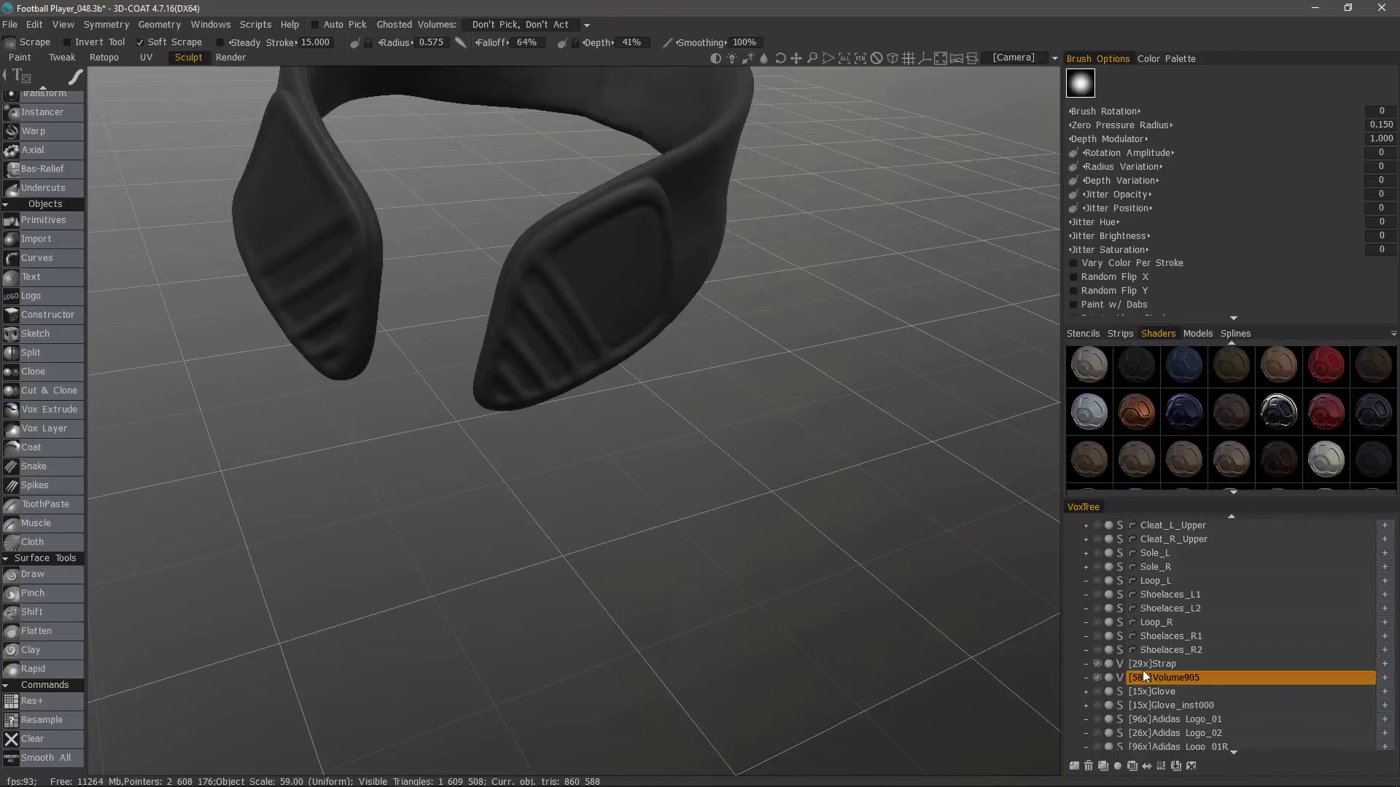
left_click(1148, 664)
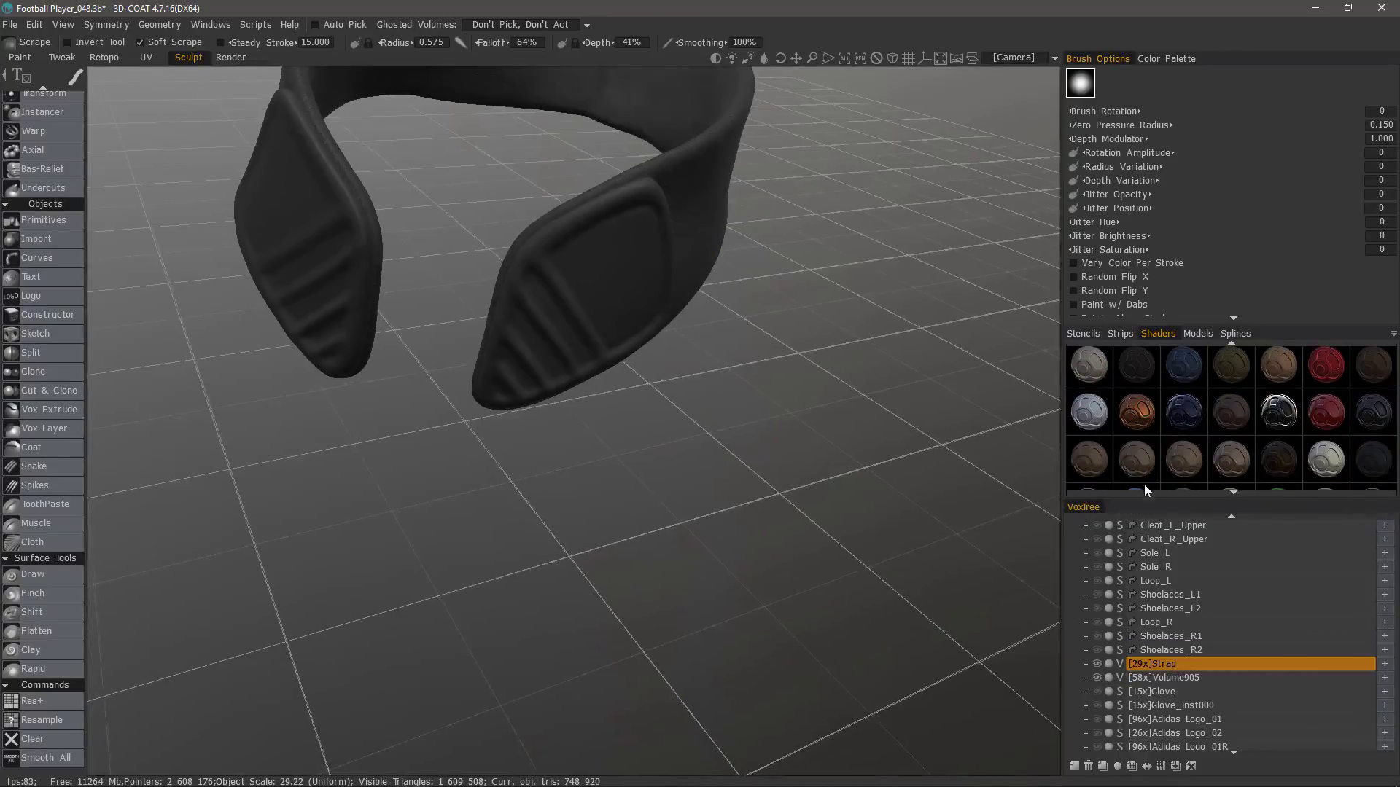
scroll(1173, 401, "down", 2)
scroll(1144, 430, "down", 5)
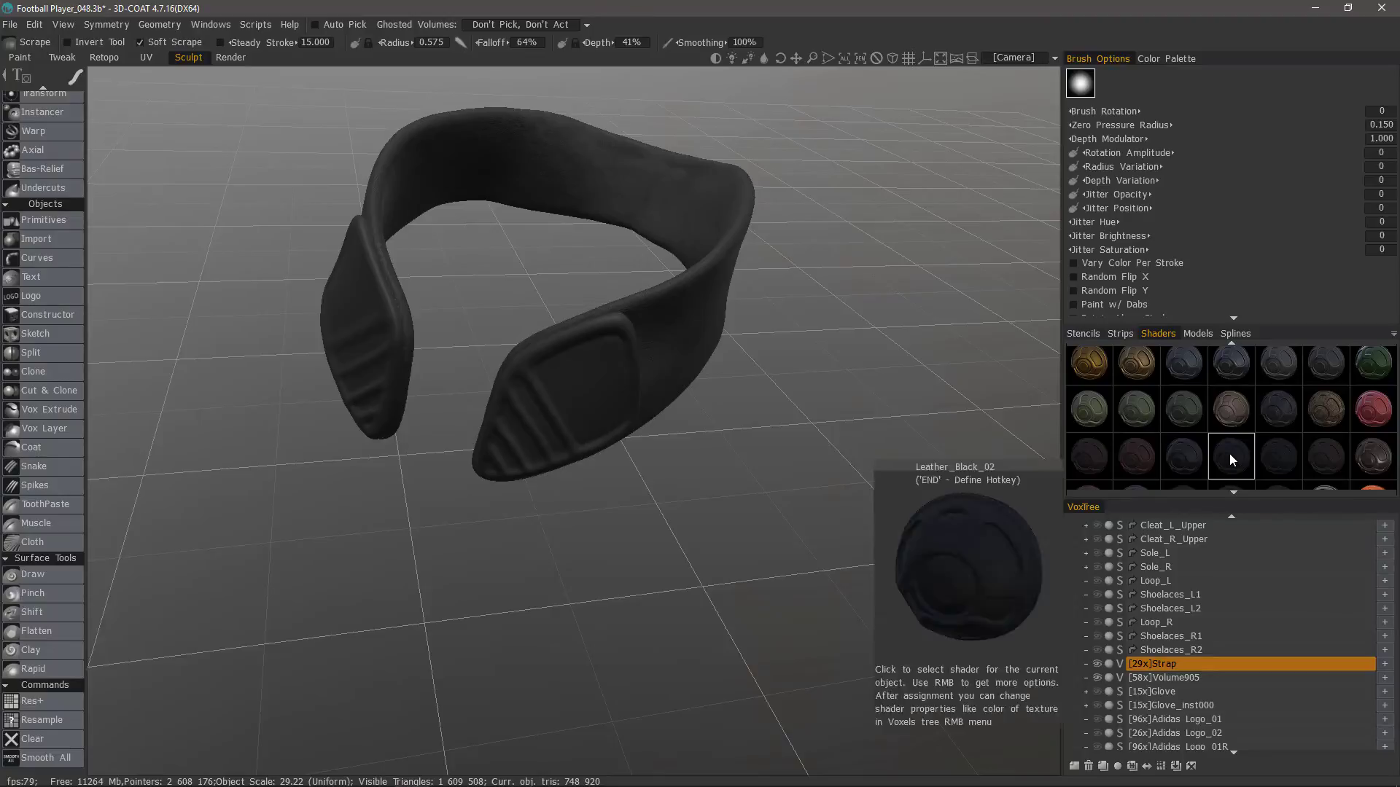
left_click(1178, 676)
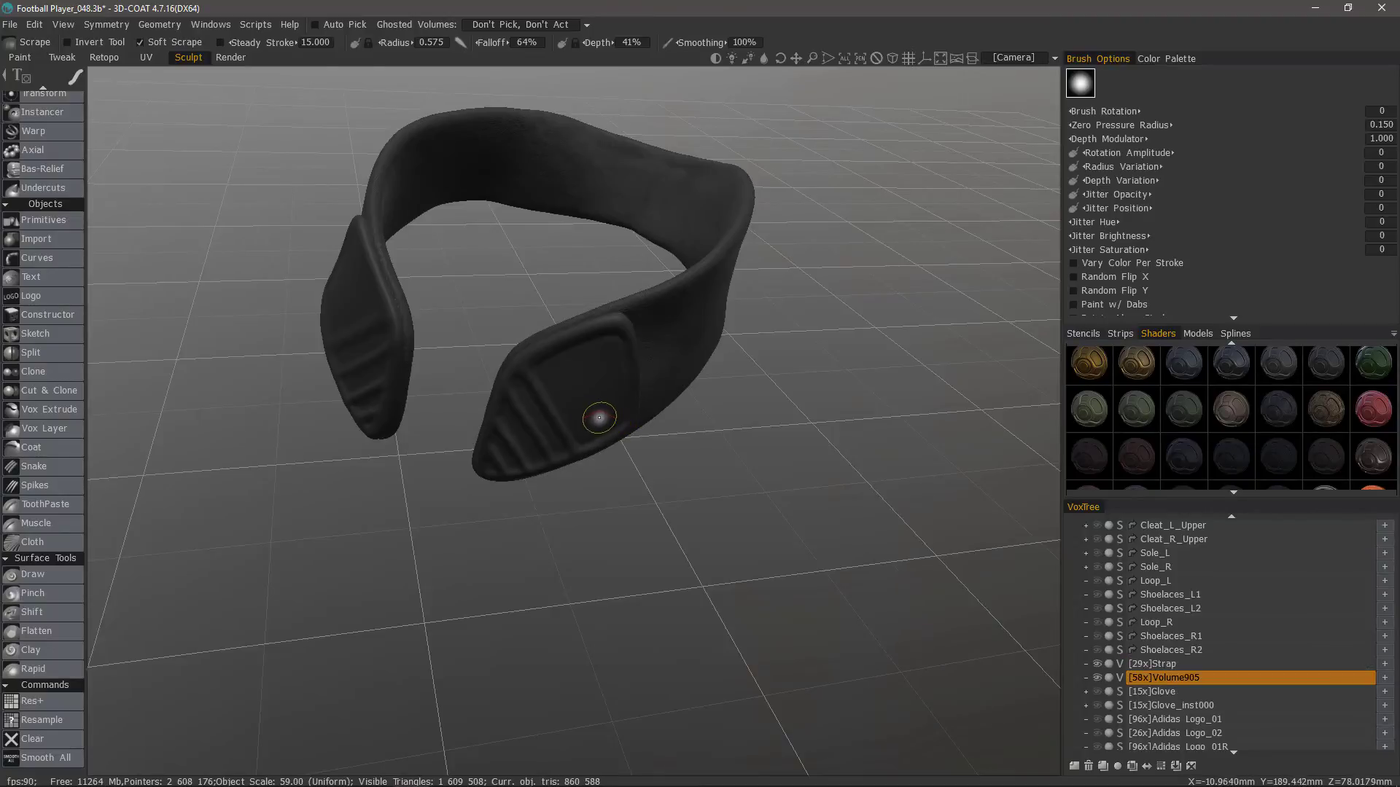
left_click(1230, 463)
- Show the Glove volume together with the strap and its pads
left_click_drag(758, 561, 737, 492)
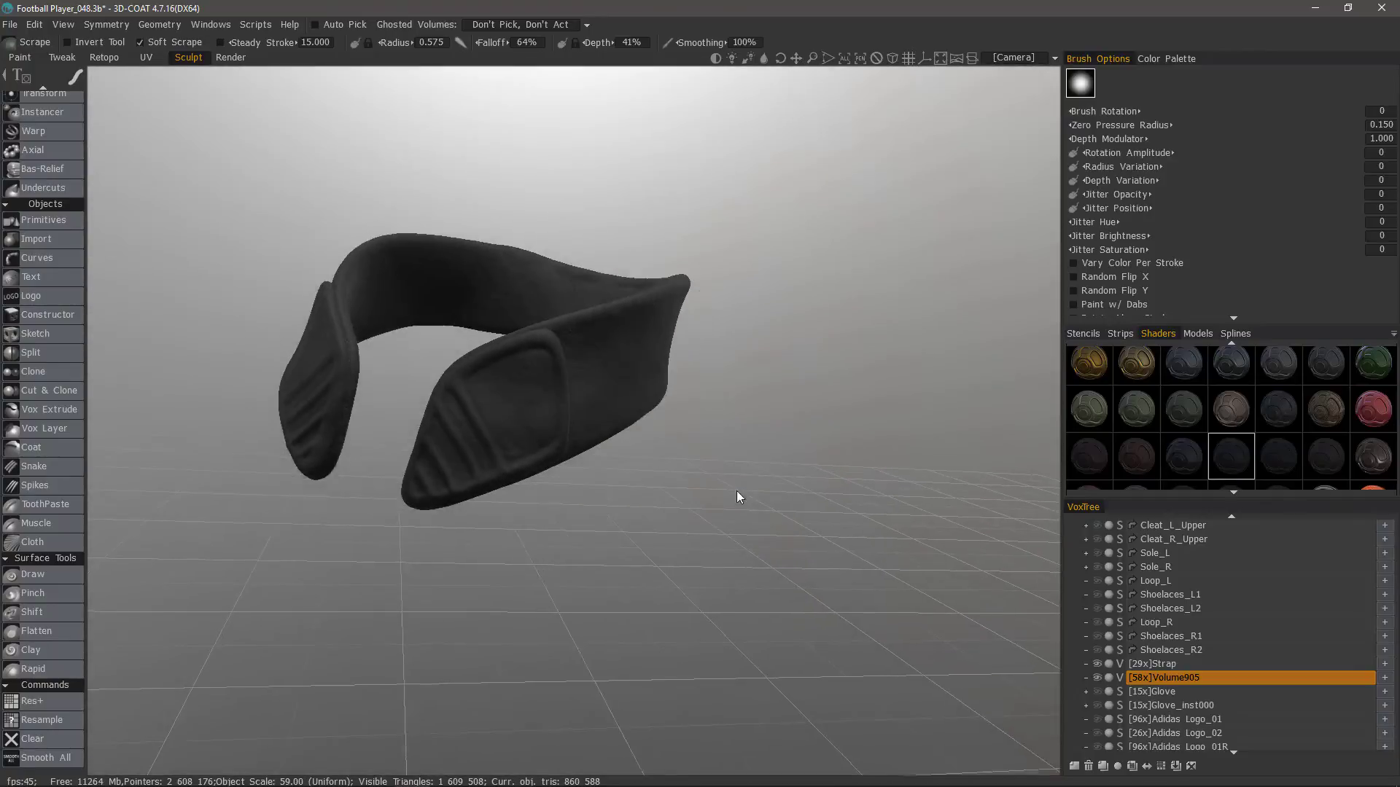
scroll(741, 489, "up", 2)
middle_click_drag(609, 488, 729, 484)
scroll(729, 481, "up", 2)
scroll(813, 412, "down", 2)
middle_click_drag(969, 493, 1150, 493)
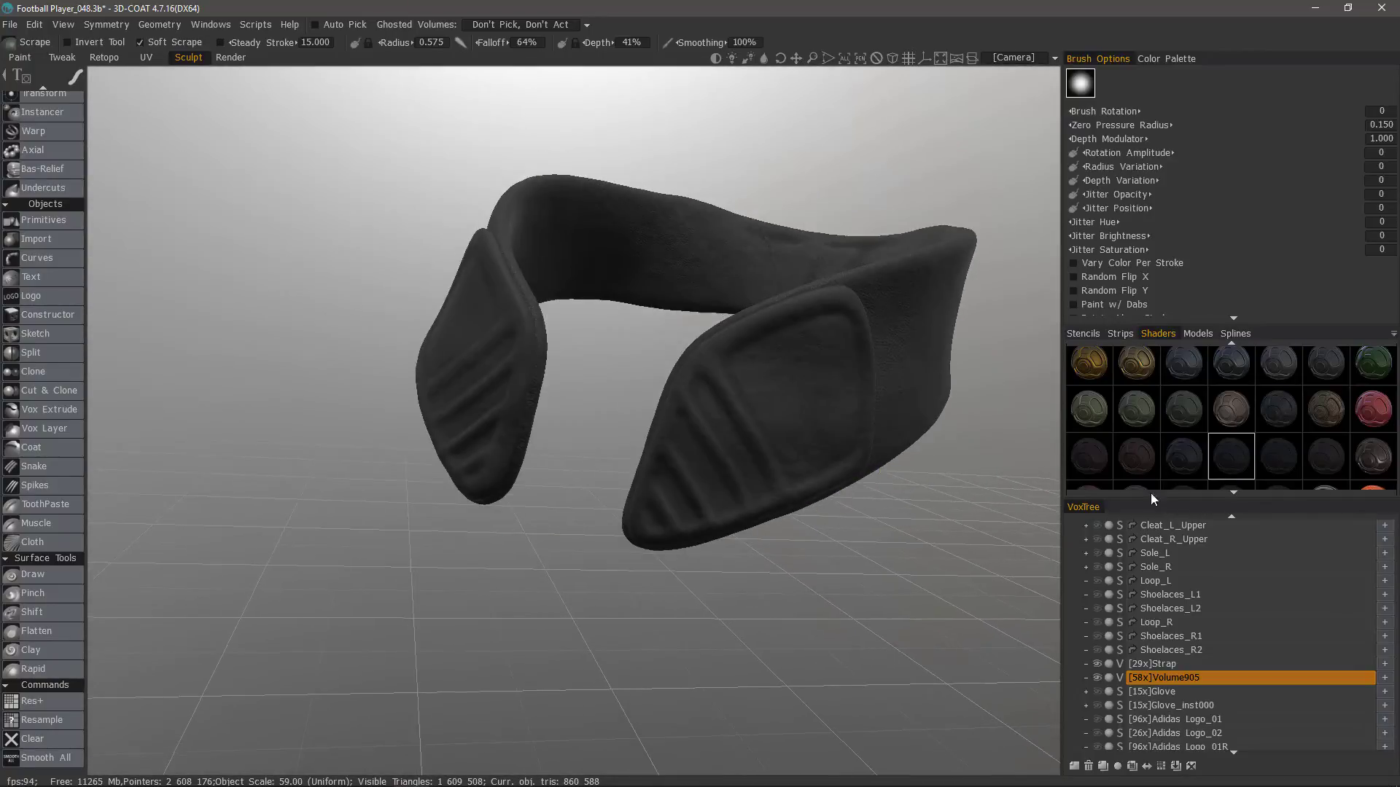
scroll(679, 472, "down", 3)
left_click_drag(679, 473, 969, 616, "alt")
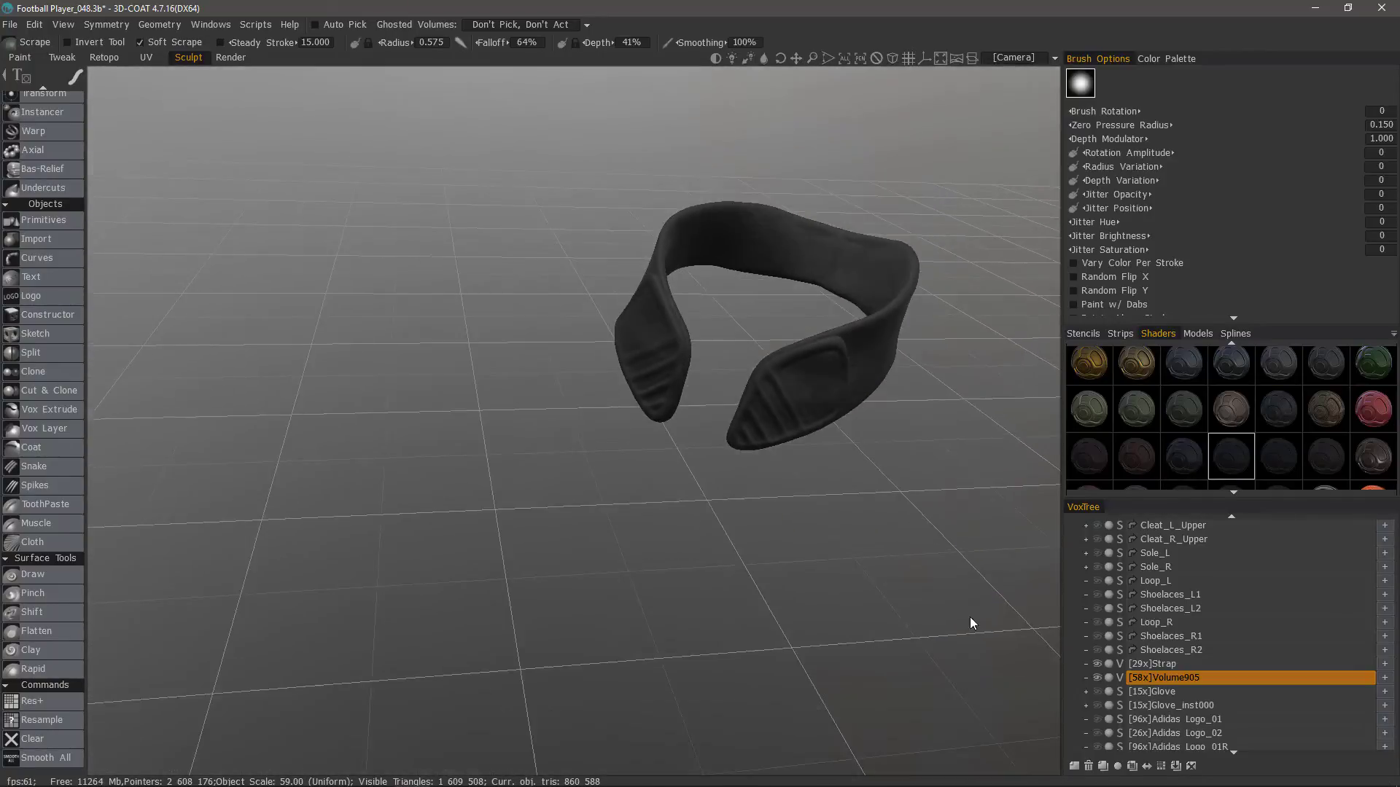
left_click(1096, 692)
left_click_drag(1020, 554, 656, 482)
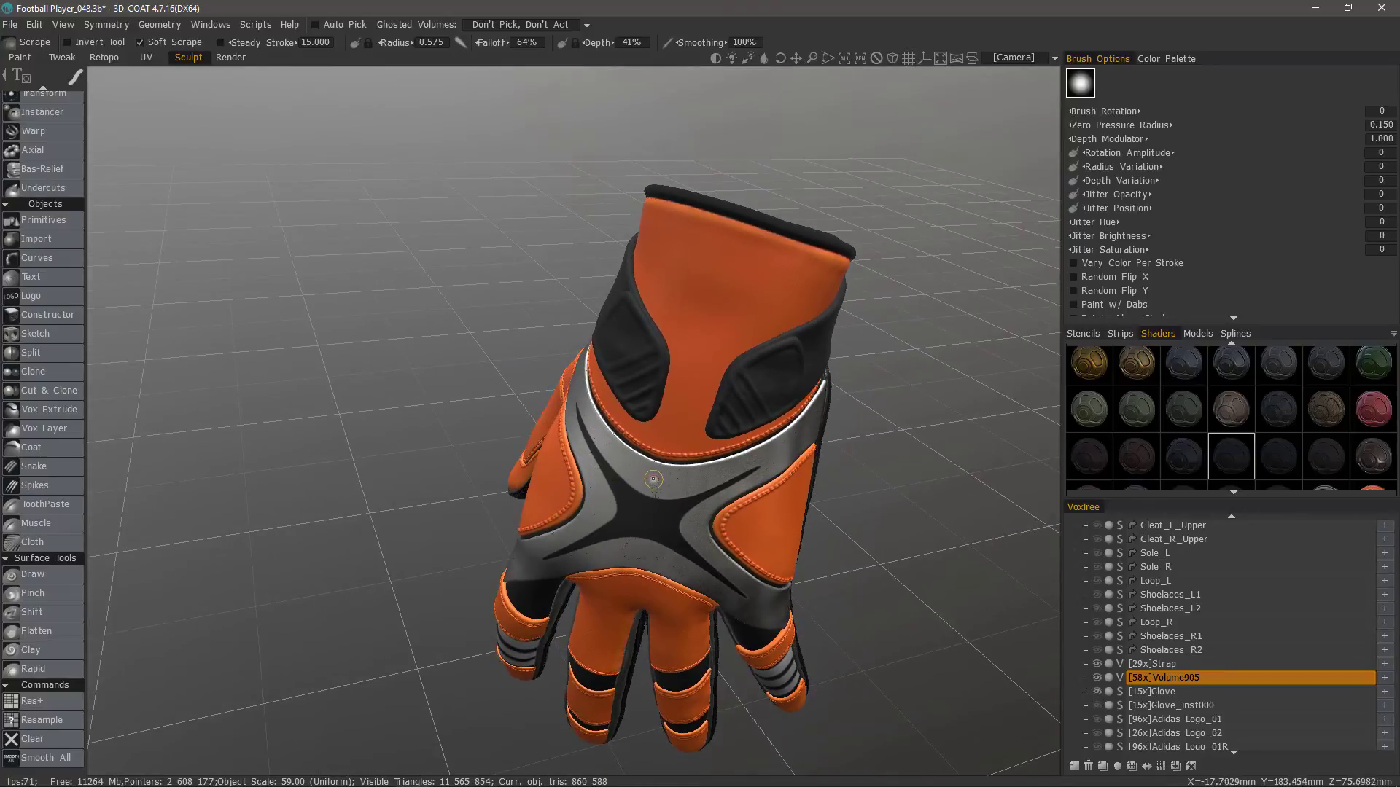
- Pick the glove's grey X volume to locate its shader, and assign that shader to the Strap volume
key("h")
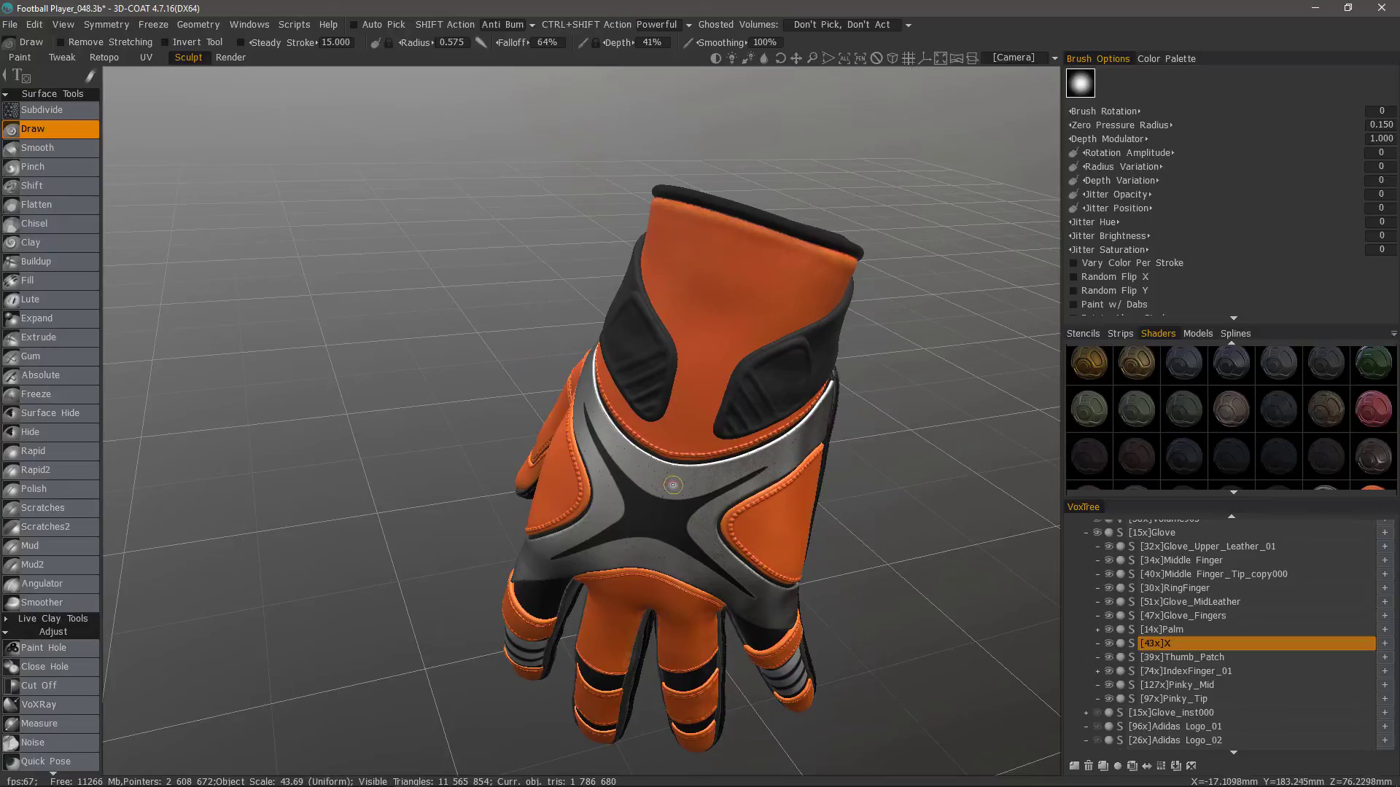
scroll(1100, 435, "down", 5)
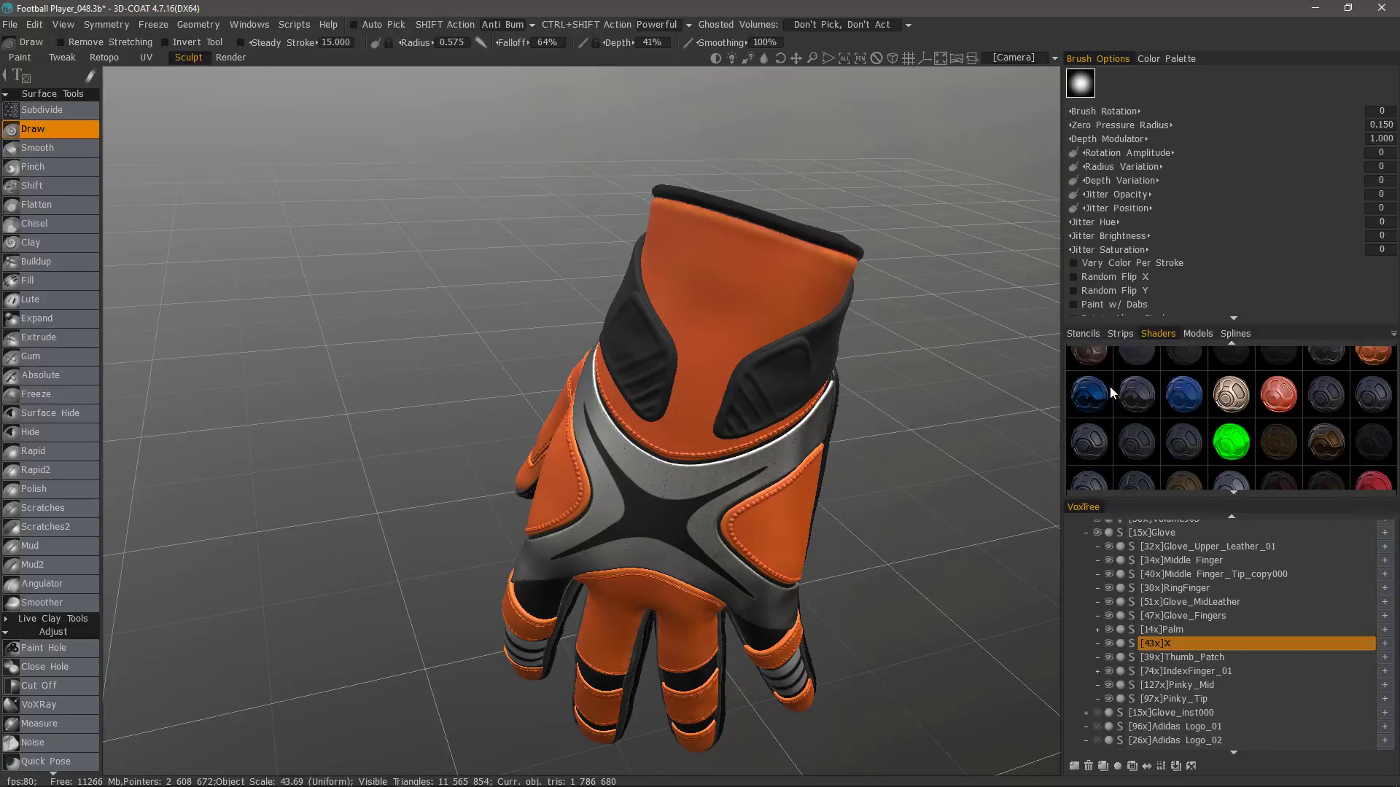
scroll(1101, 438, "down", 5)
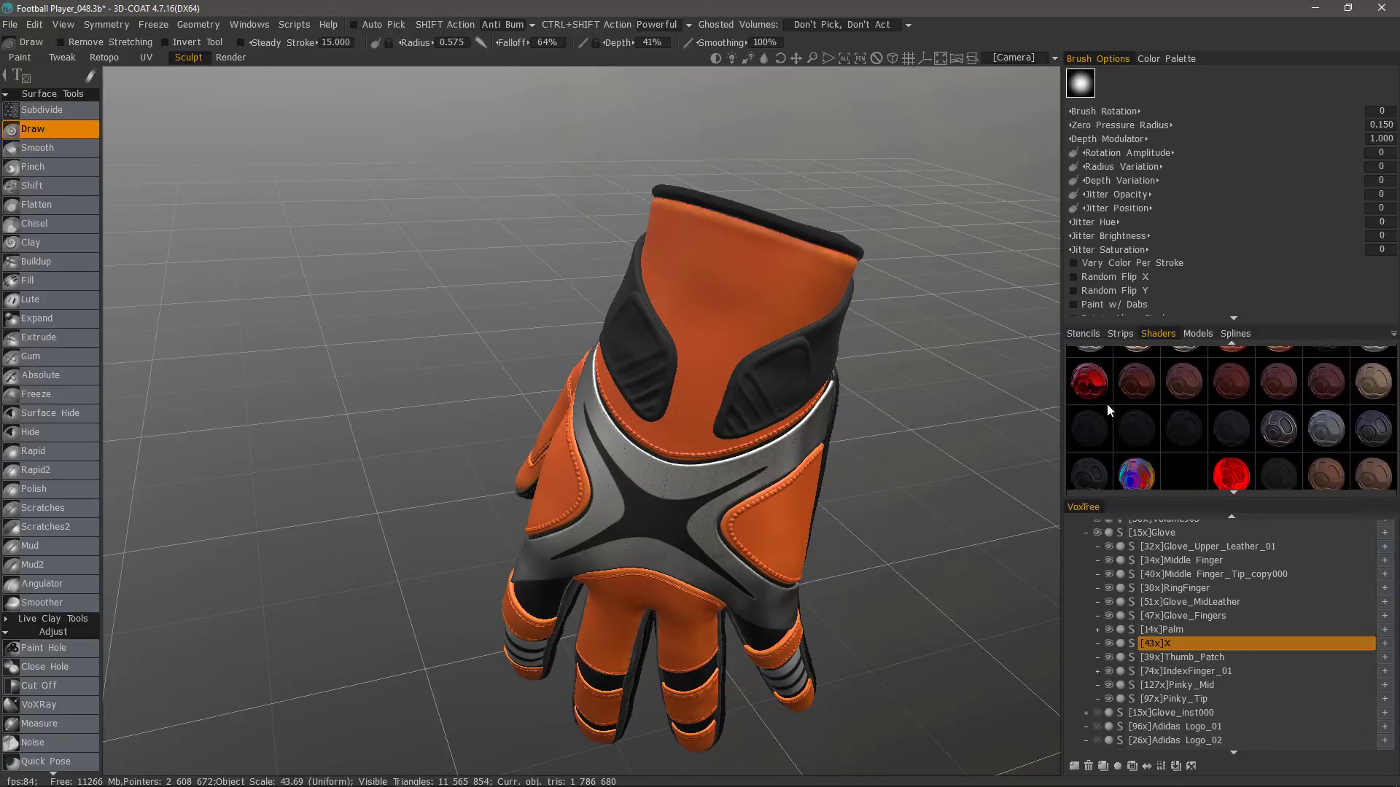
scroll(1112, 395, "down", 5)
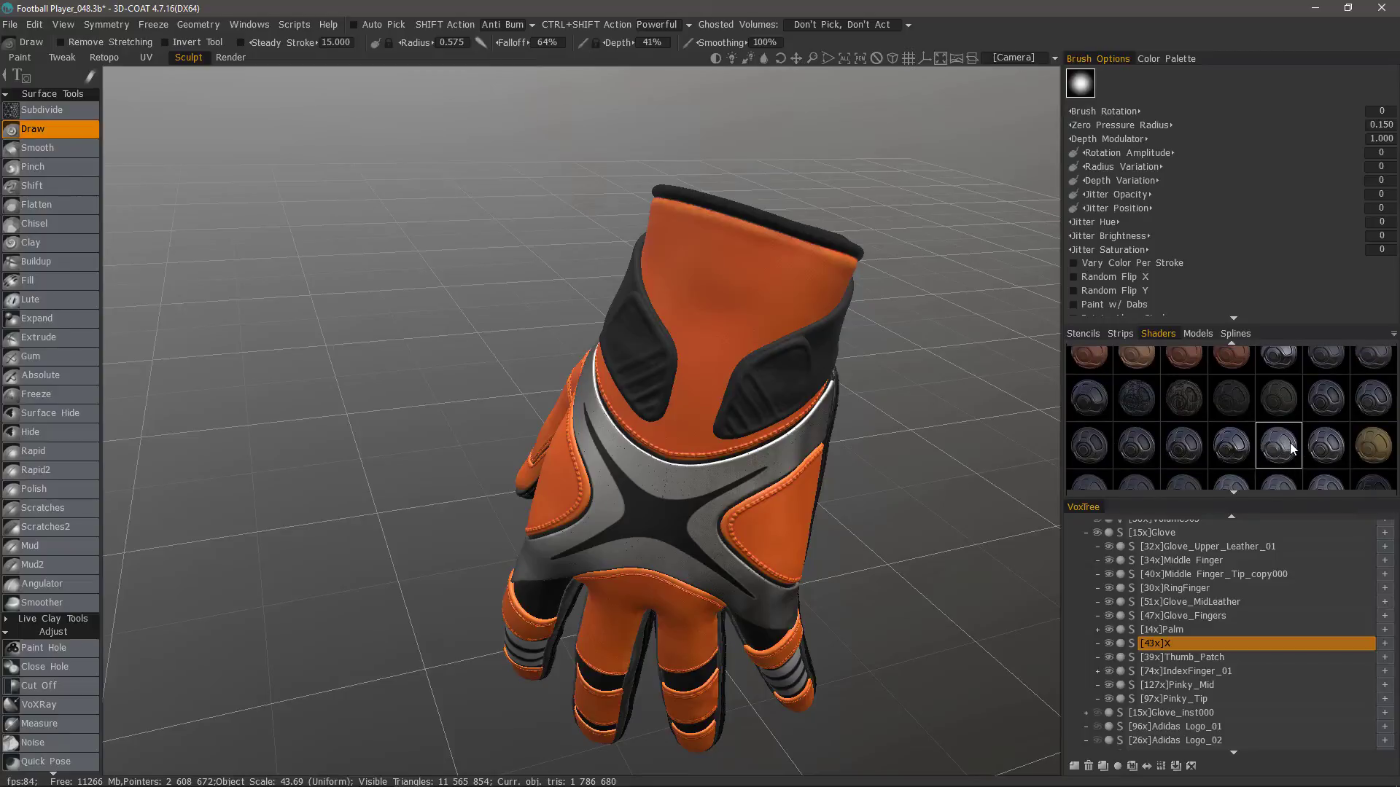
scroll(1170, 561, "up", 3)
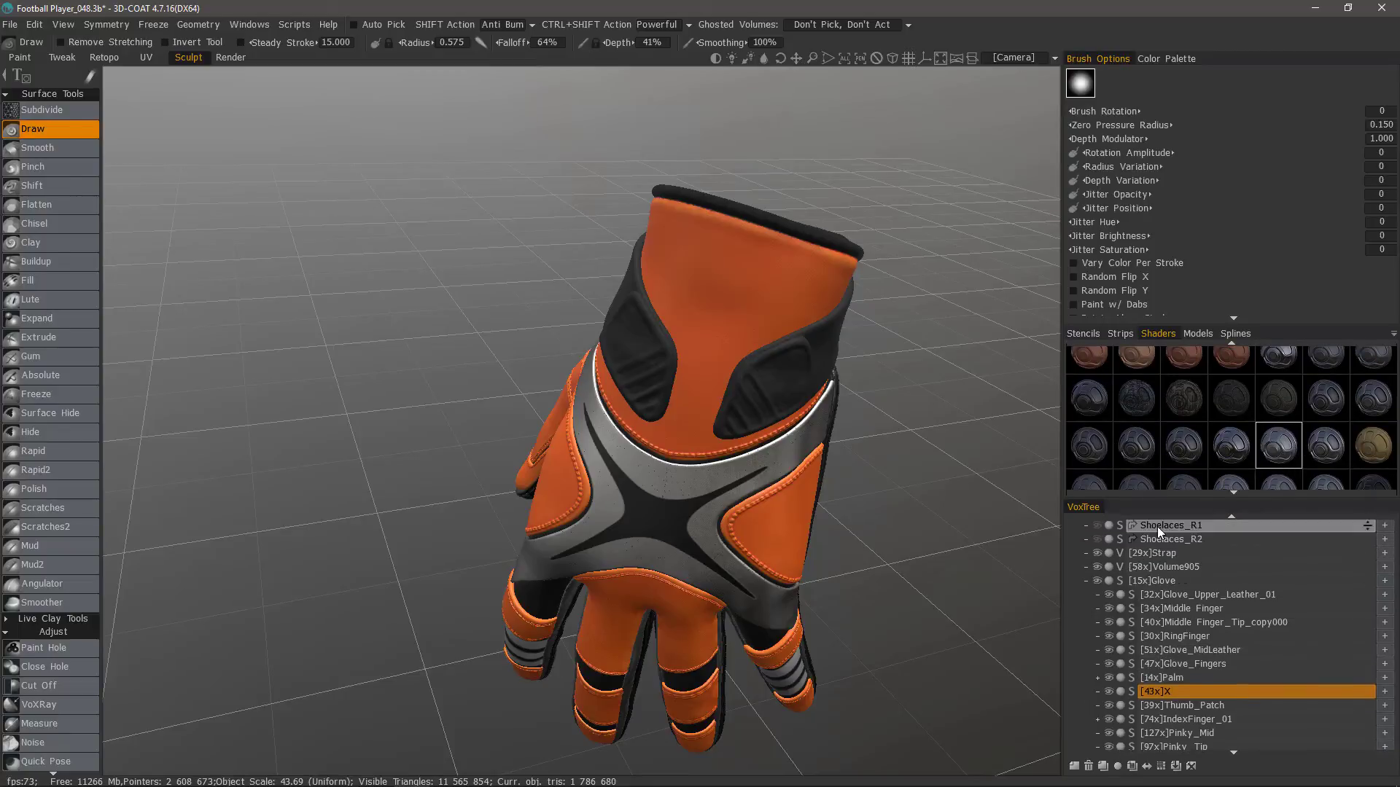
left_click(1167, 538)
left_click(1276, 448)
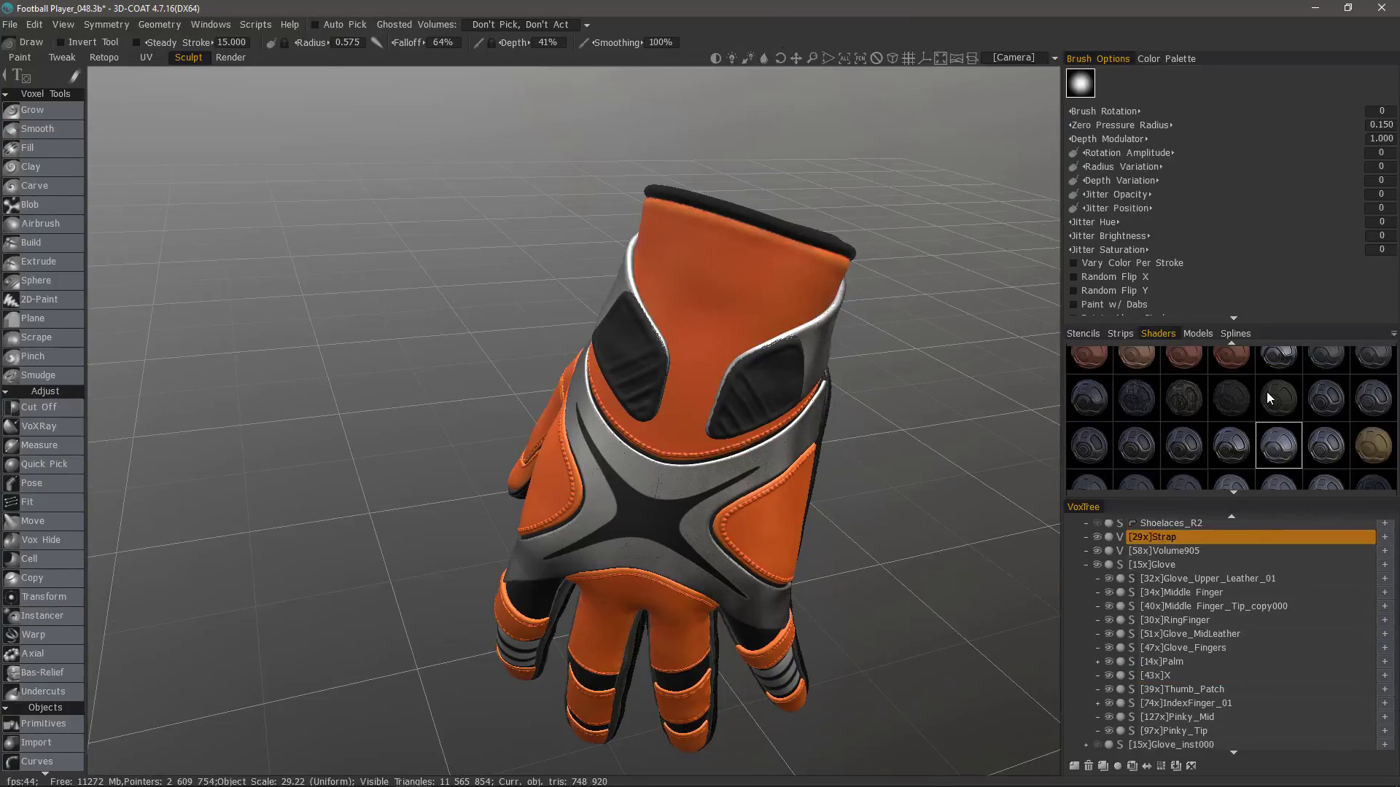
- Extrude the strap's pads volume, Volume905, by 0.050
left_click_drag(735, 425, 772, 453, "alt")
scroll(772, 452, "up", 5)
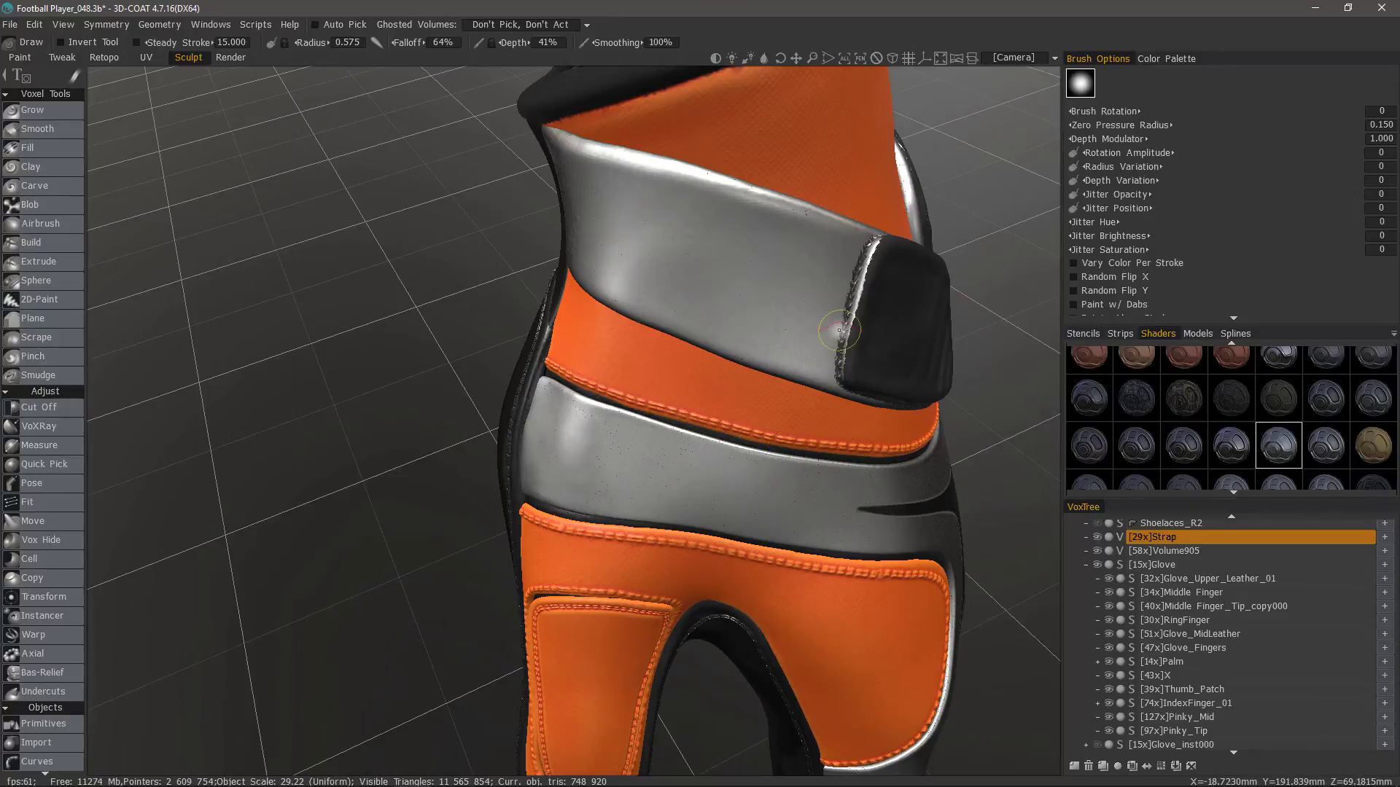
left_click_drag(839, 331, 720, 495, "alt")
scroll(713, 377, "down", 3)
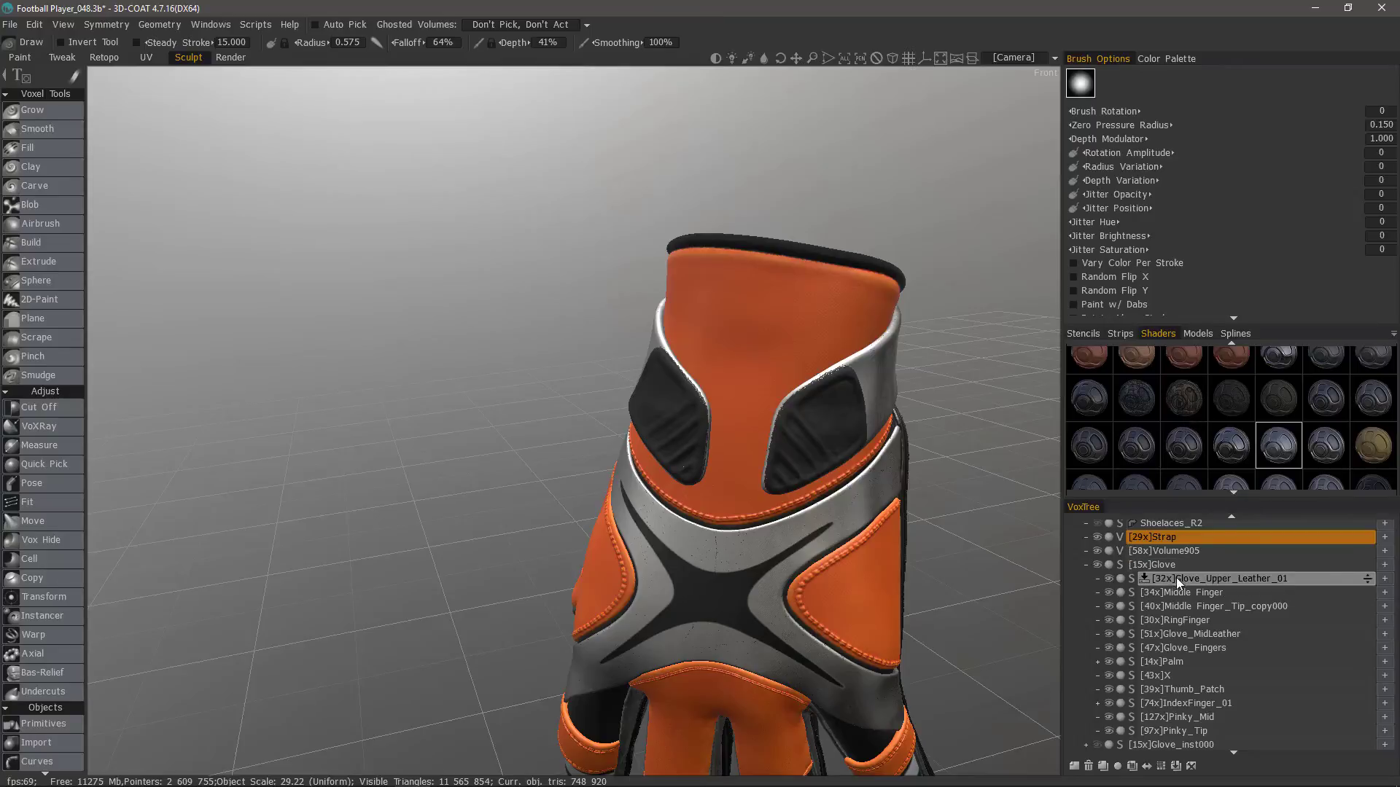
scroll(1171, 623, "up", 4)
left_click(1178, 611)
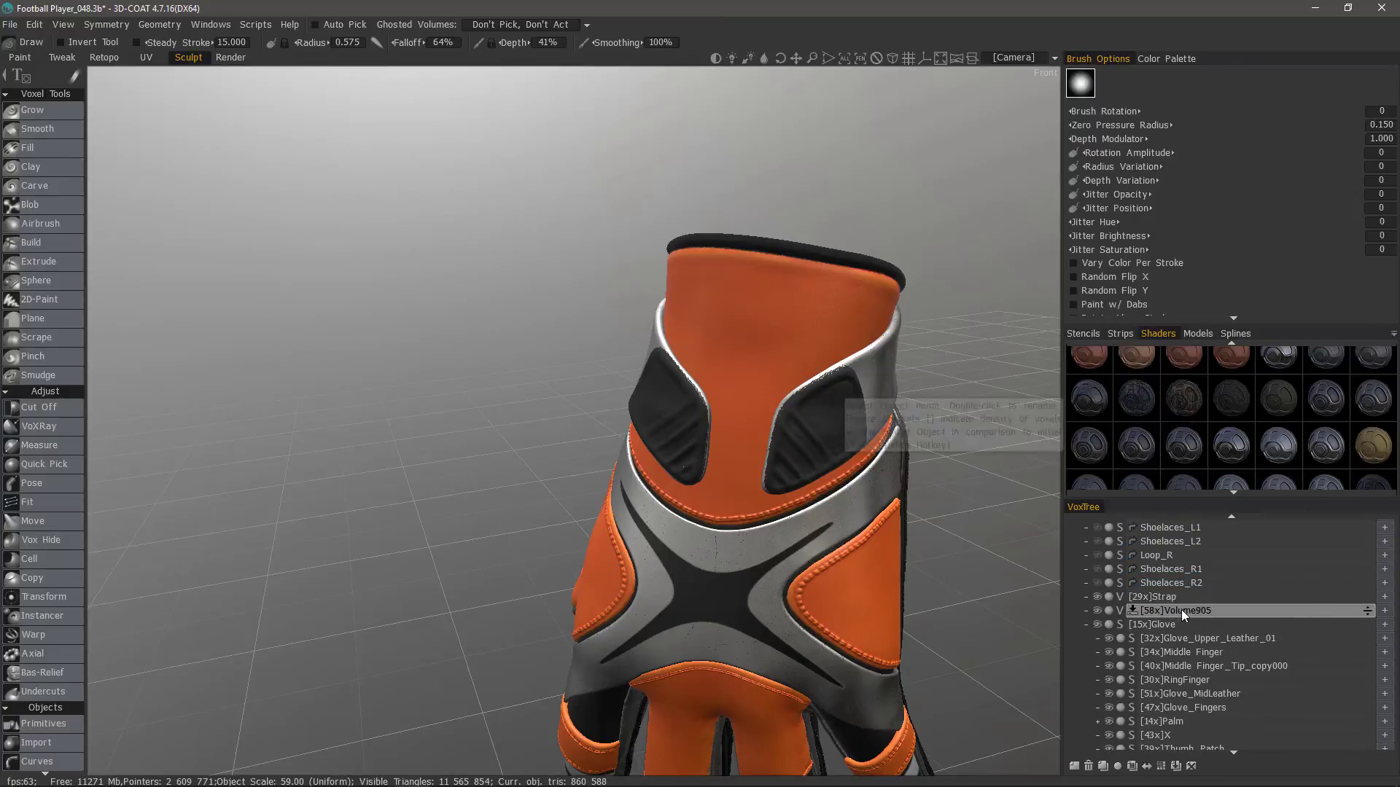
right_click(1181, 610)
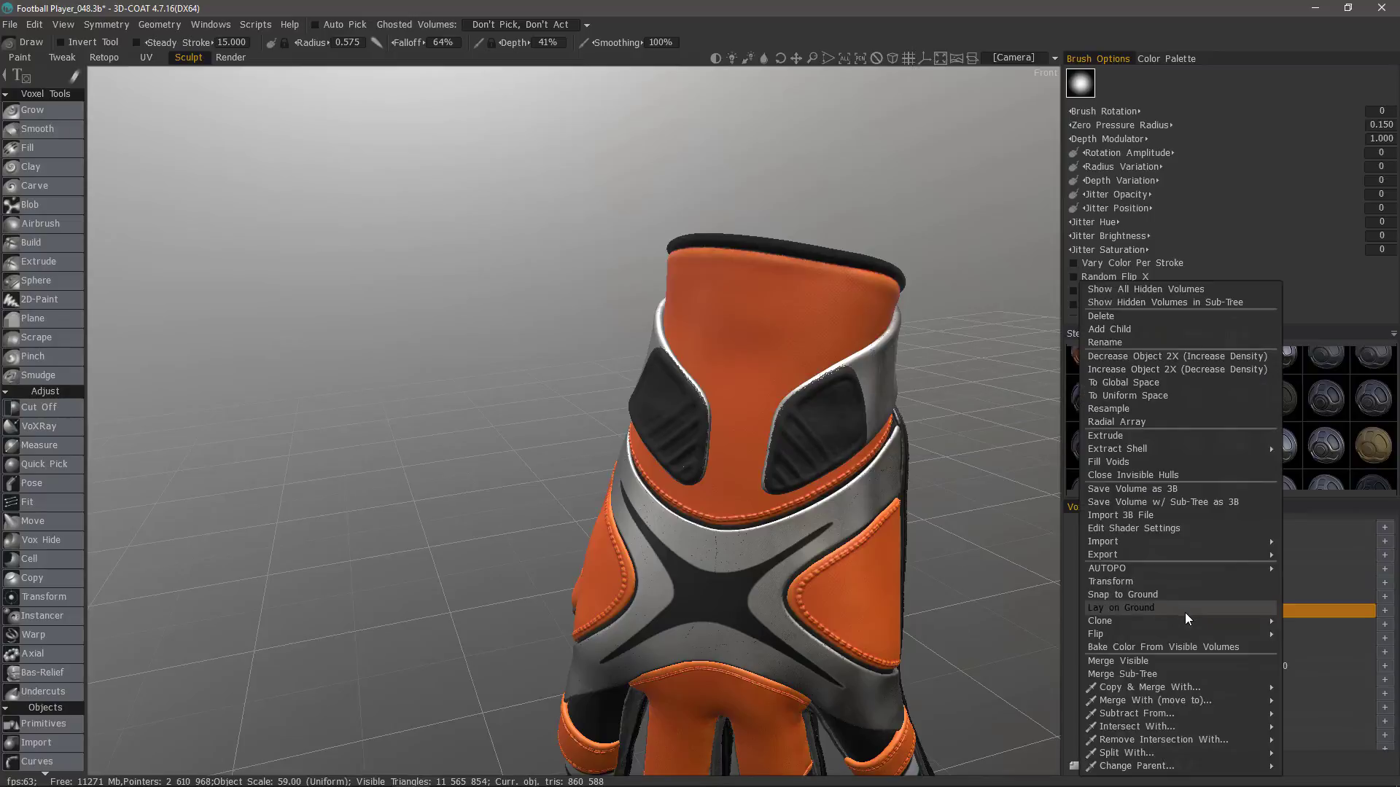
left_click(1121, 436)
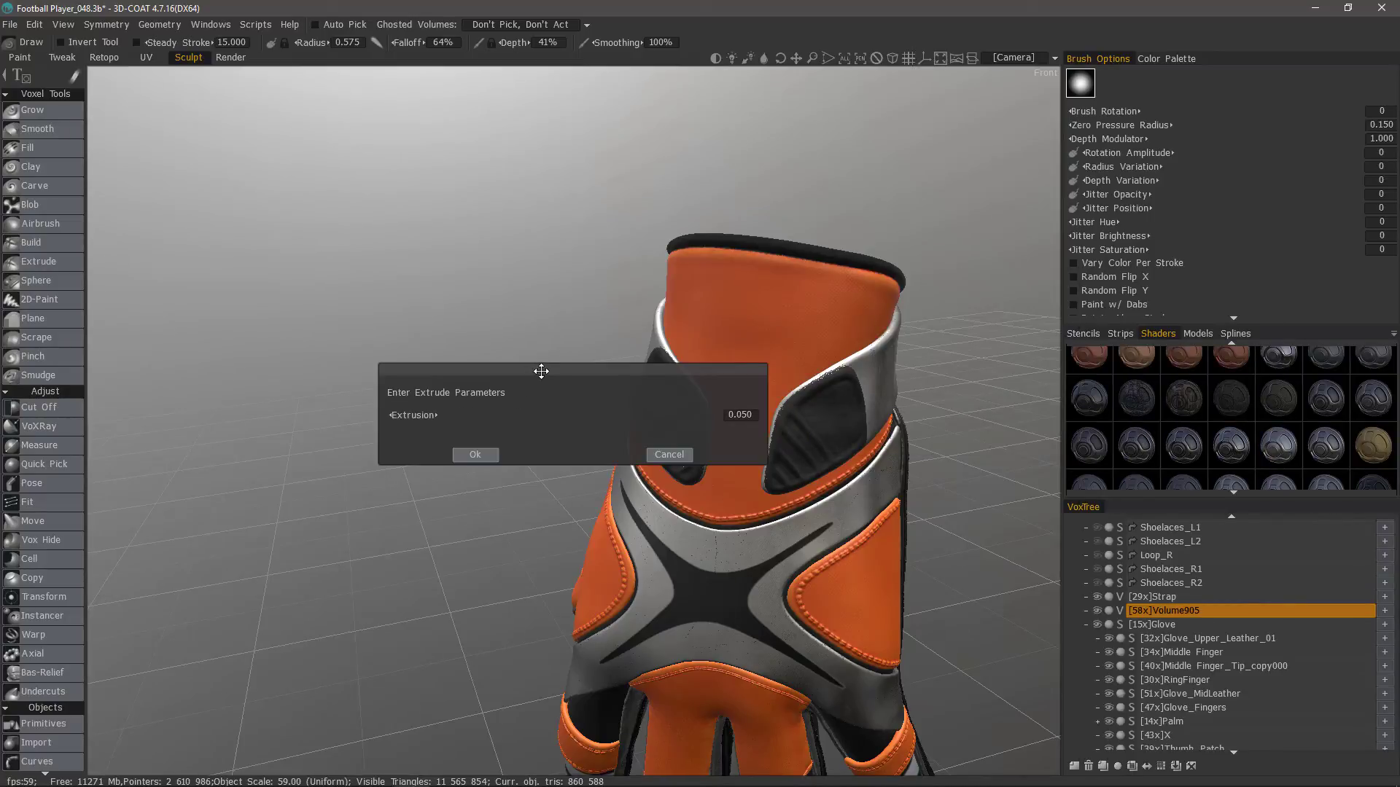
left_click_drag(541, 371, 373, 292)
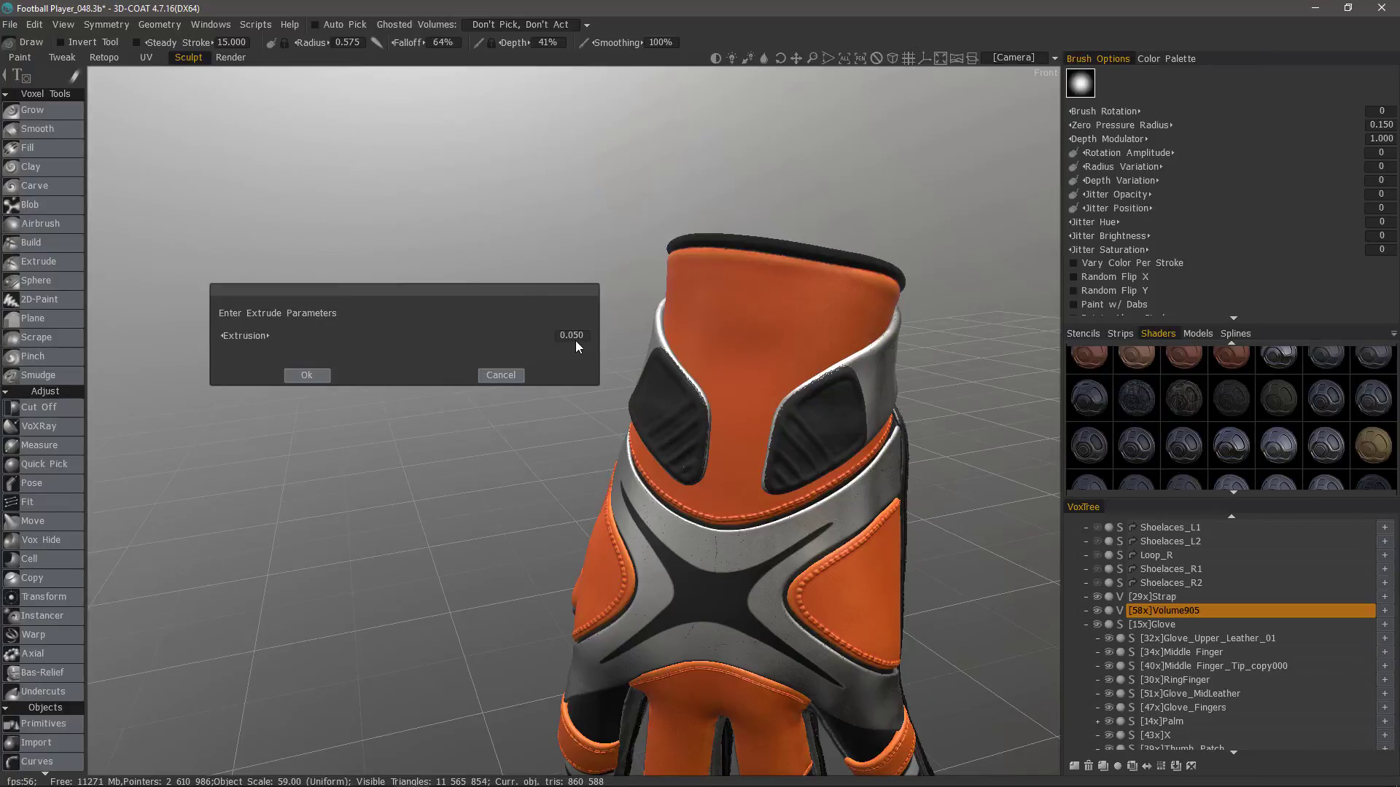
left_click(307, 375)
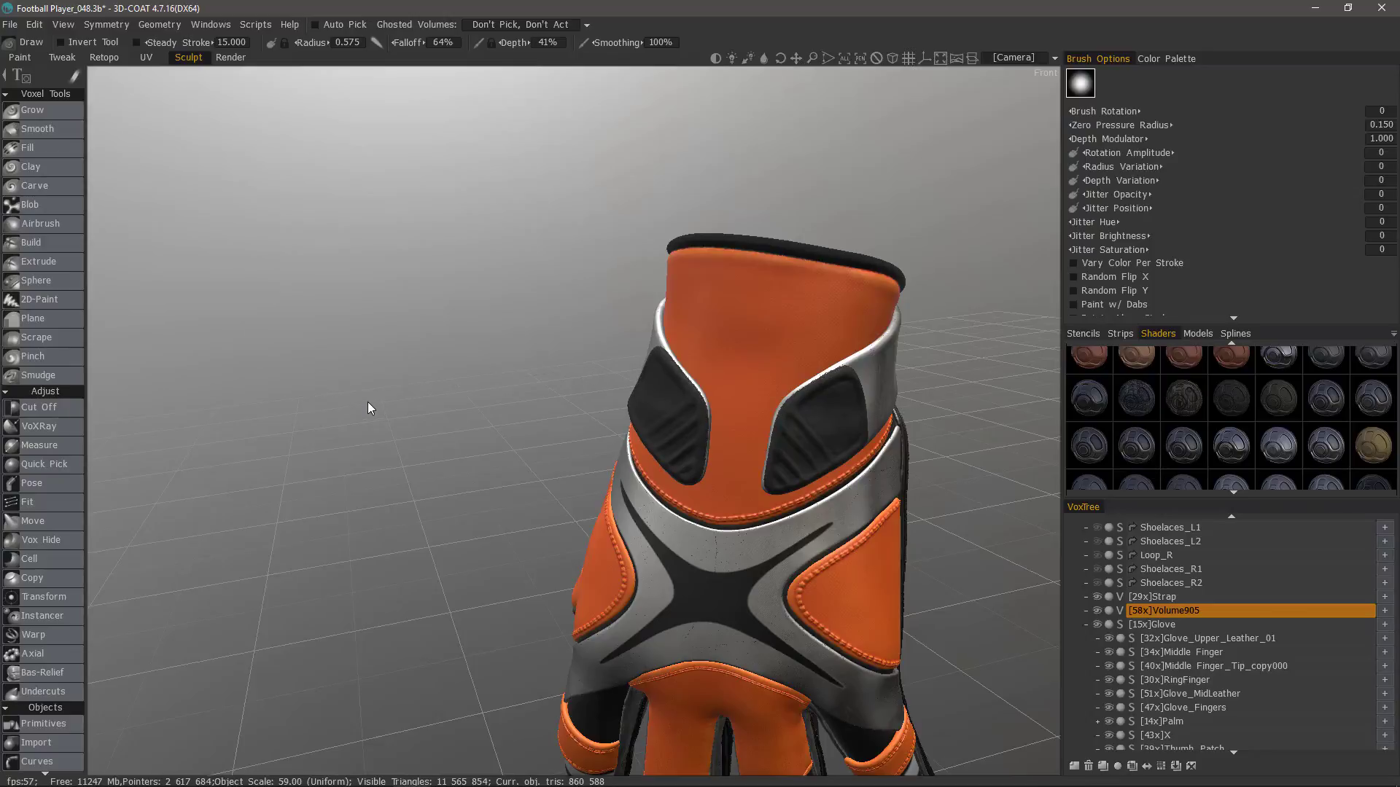
- Apply Smooth All to the extruded pads volume
mouse_move(382, 356)
left_mouse_down()
mouse_move(851, 447)
mouse_move(822, 488)
mouse_move(656, 496)
mouse_move(840, 484)
mouse_move(850, 469)
mouse_move(832, 415)
mouse_move(923, 449)
left_mouse_up()
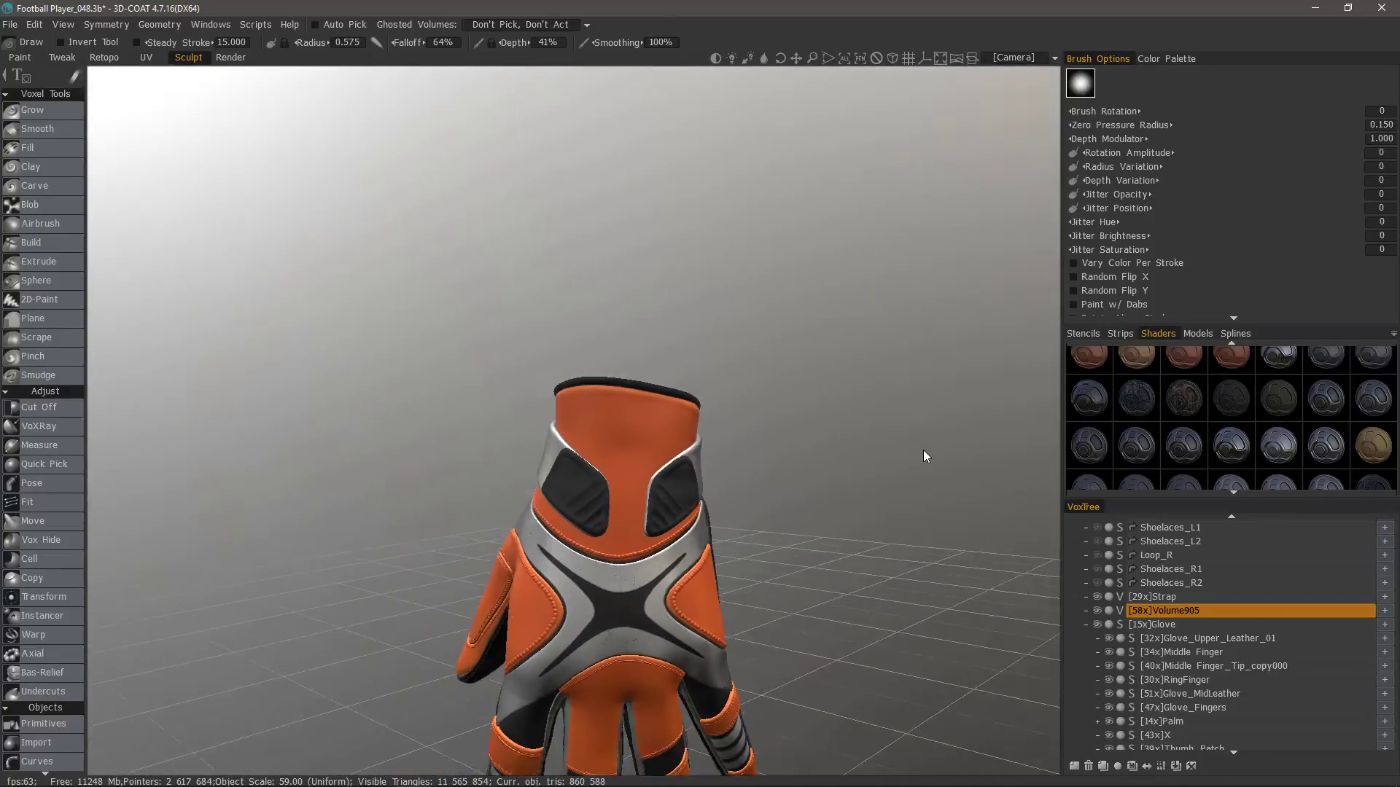
scroll(925, 448, "down", 3)
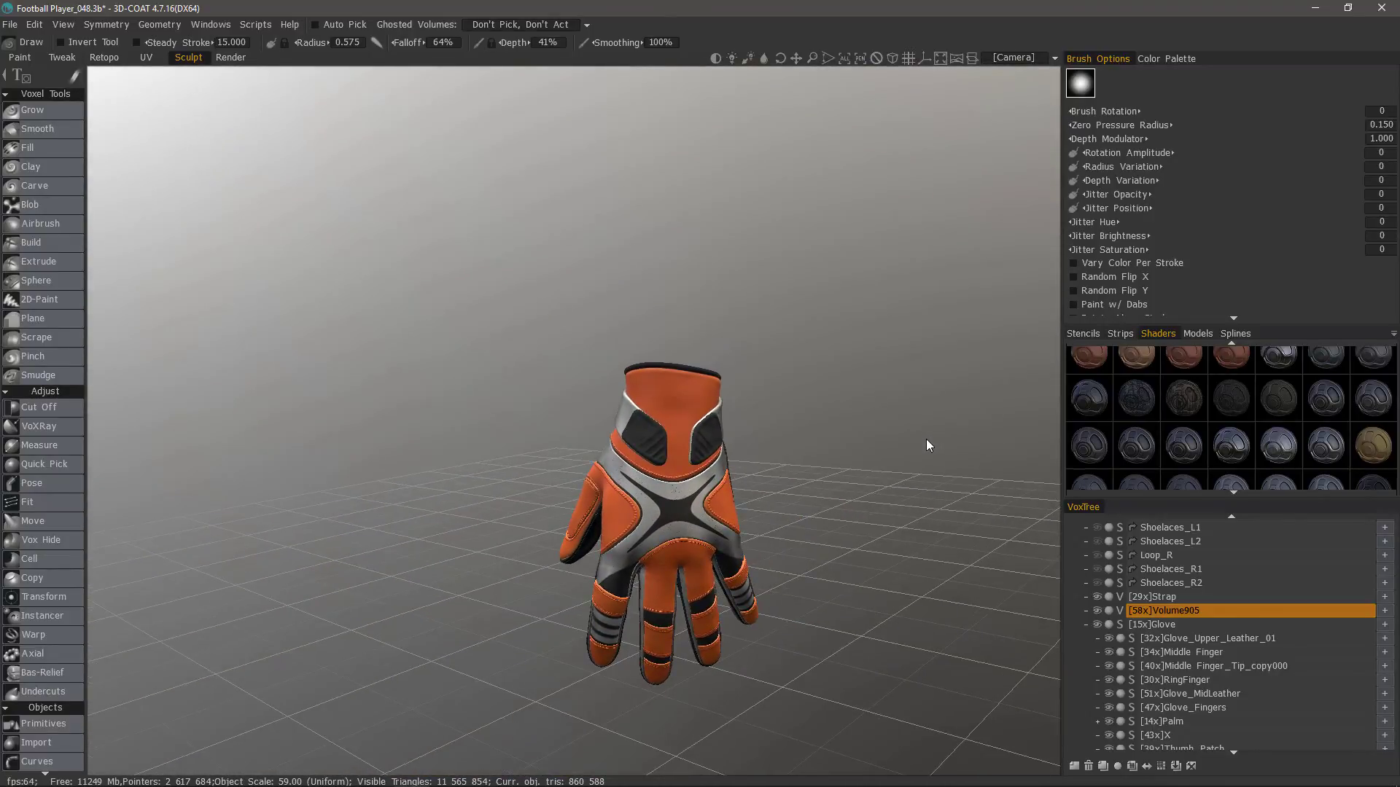
scroll(927, 439, "up", 2)
scroll(48, 684, "down", 5)
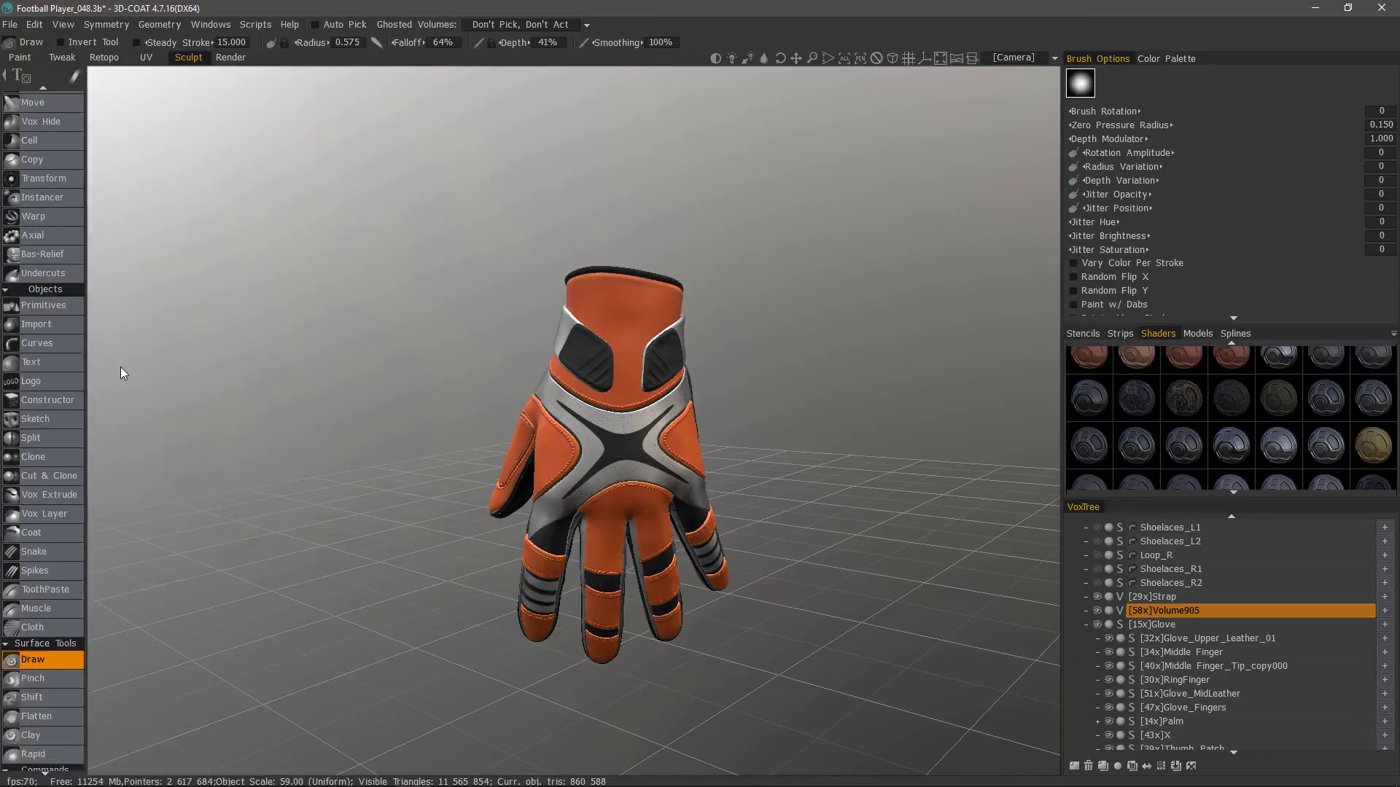
scroll(52, 762, "down", 4)
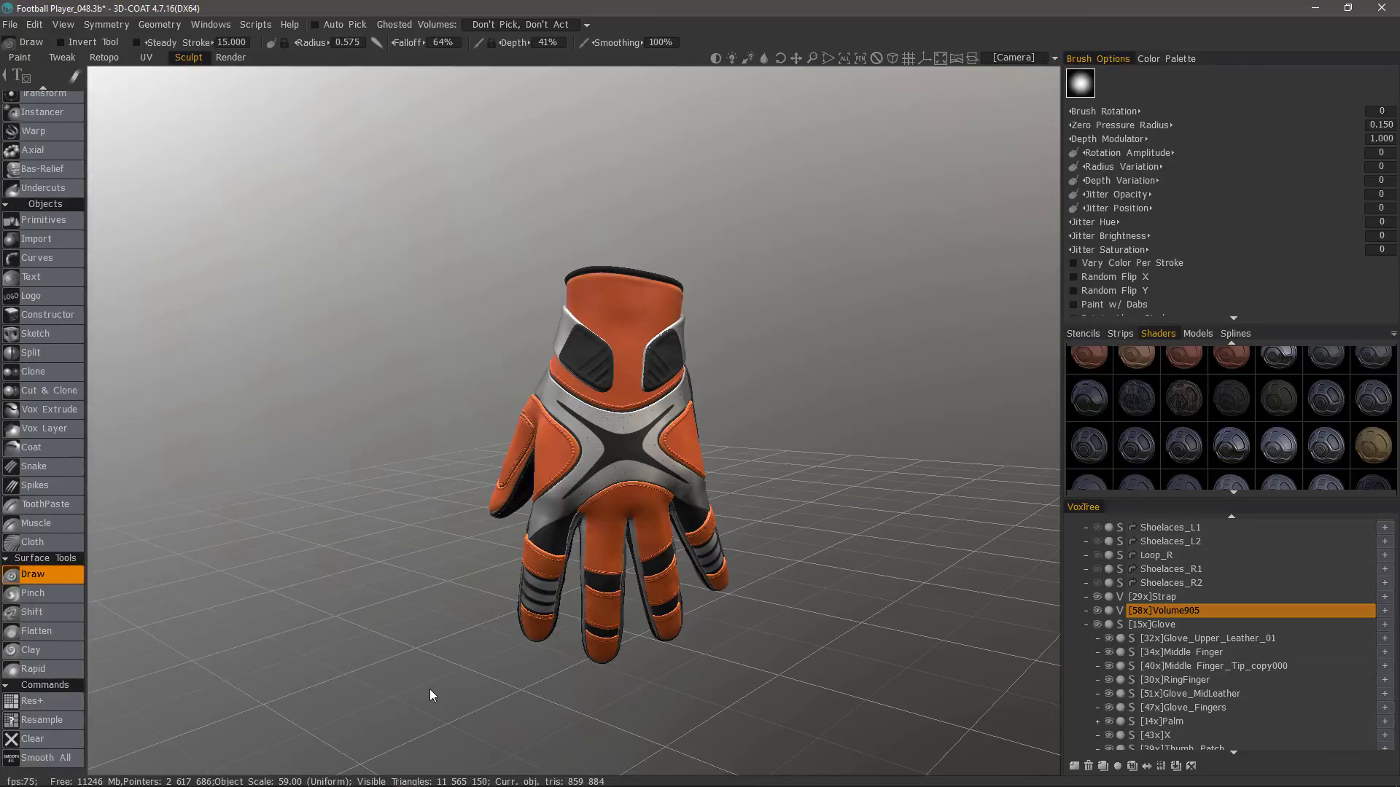
- Extrude Volume905 once more by 0.050 and inspect the thickened pads on the glove from several angles
right_click(1183, 611)
left_click(1121, 437)
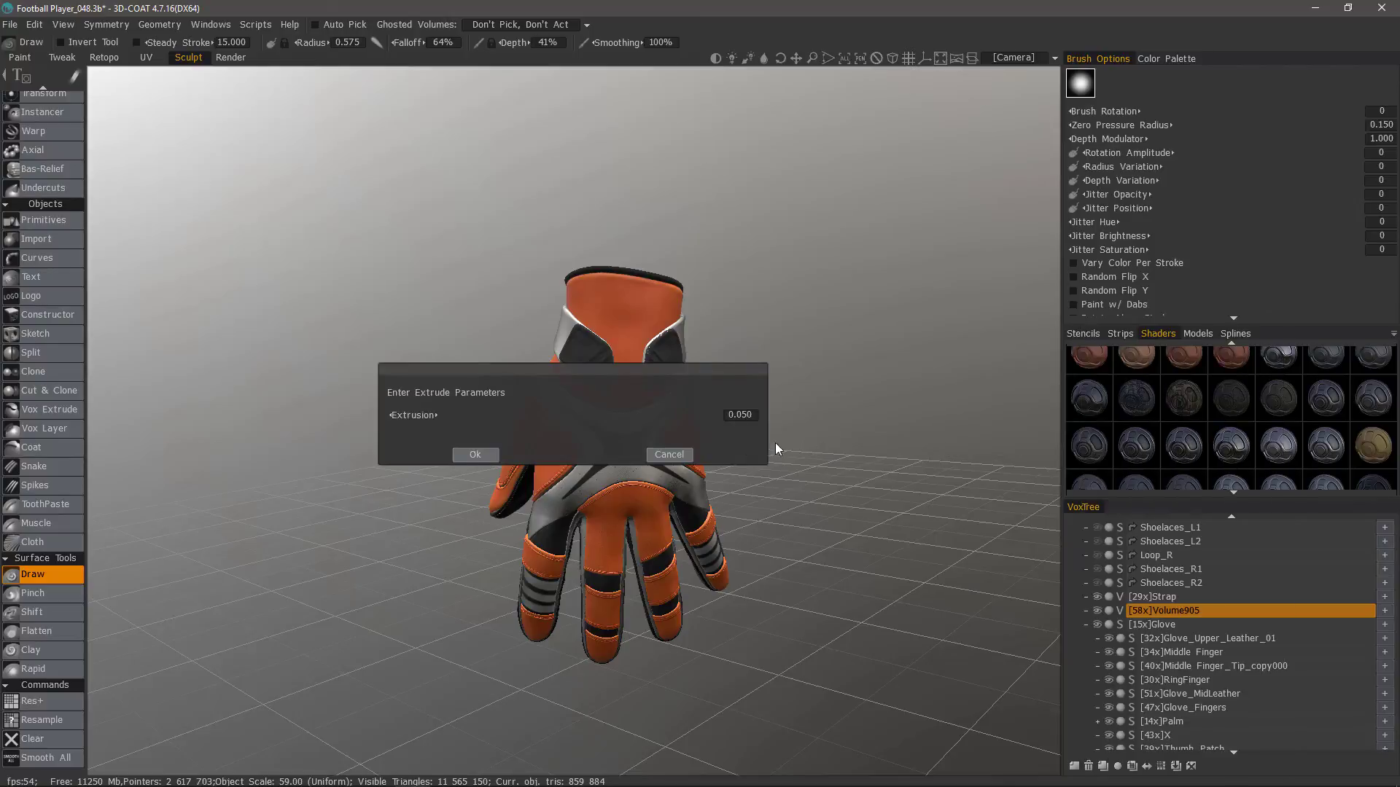
left_click(475, 454)
left_click_drag(445, 461, 314, 412)
right_click_drag(313, 412, 343, 471)
left_click_drag(342, 470, 755, 512)
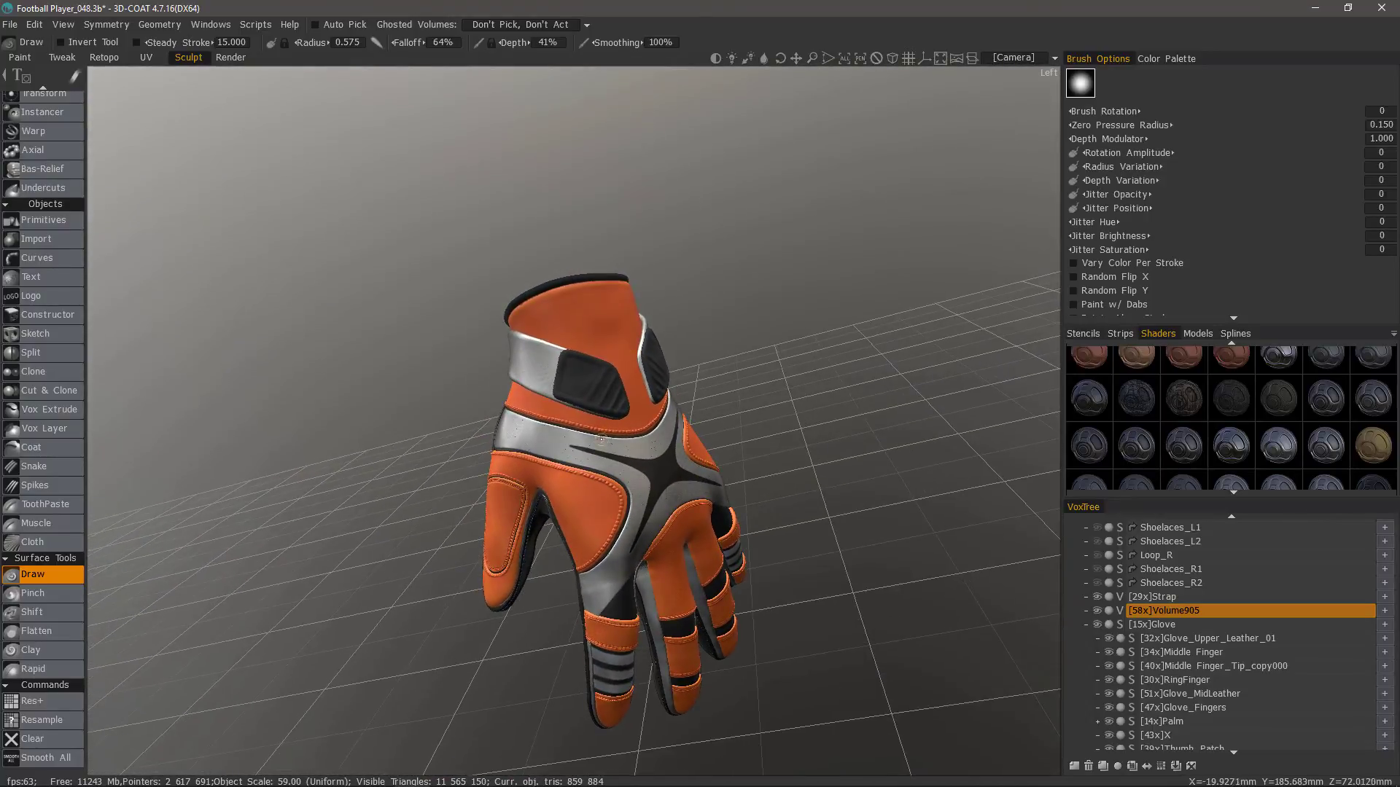
left_click_drag(556, 462, 595, 524)
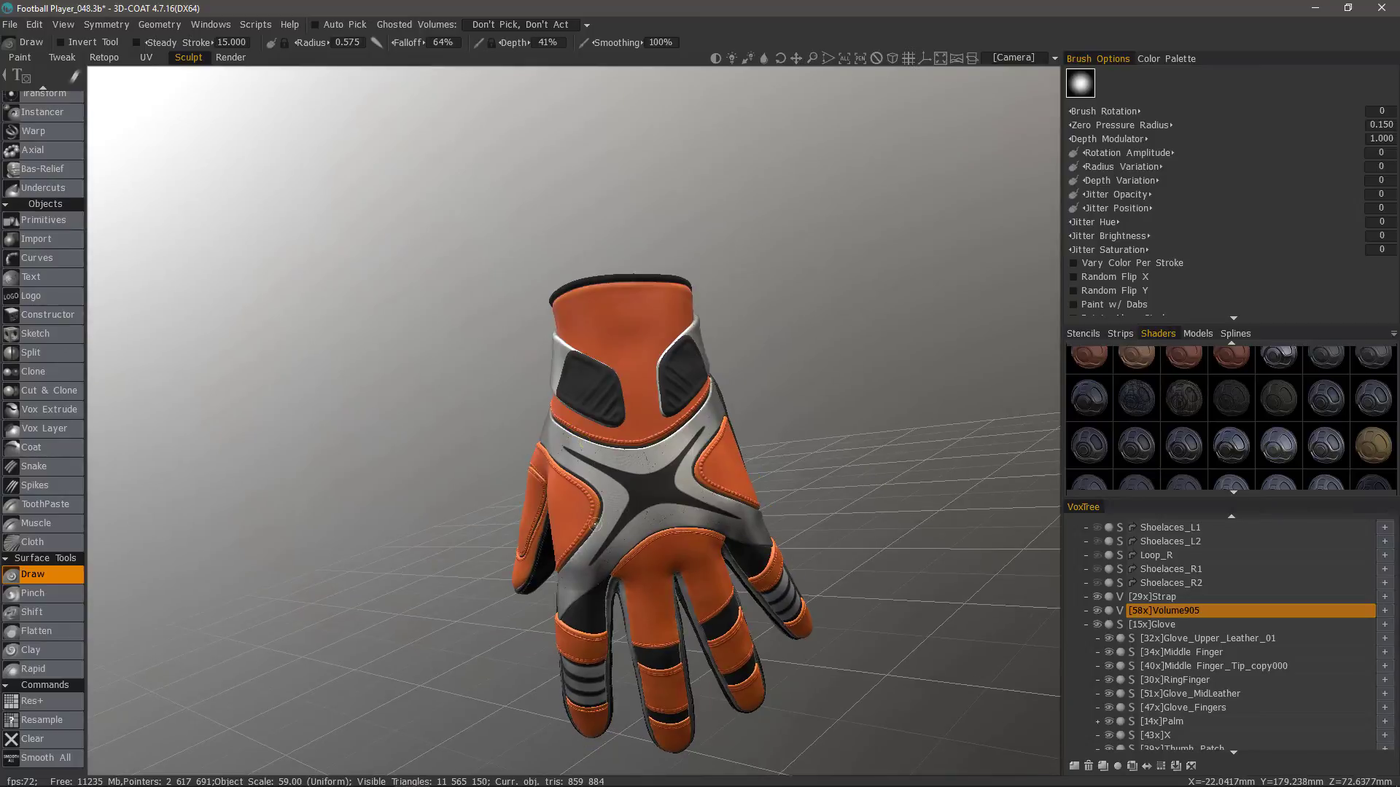